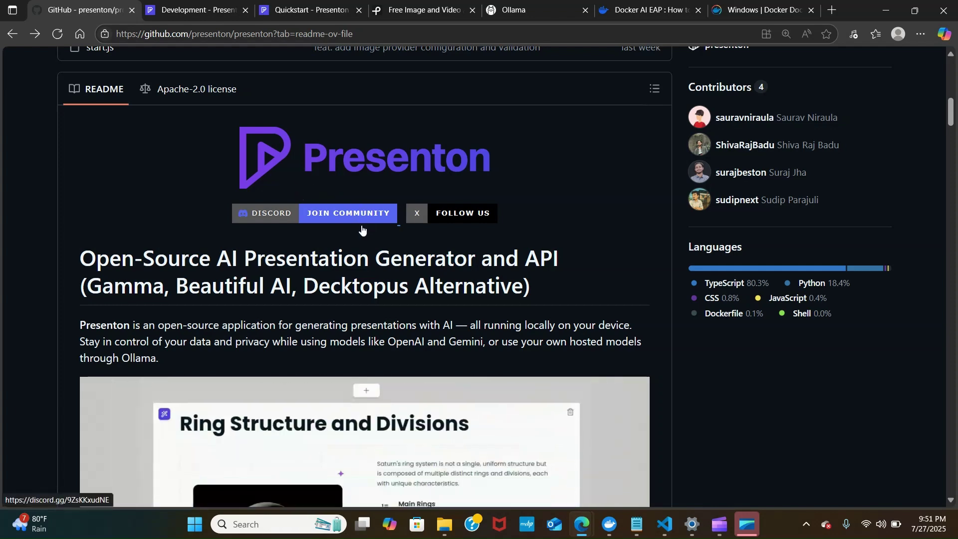
- Look over the introduction and demo in the Presenton README, and check the Ollama homepage
scroll(362, 229, "down", 5)
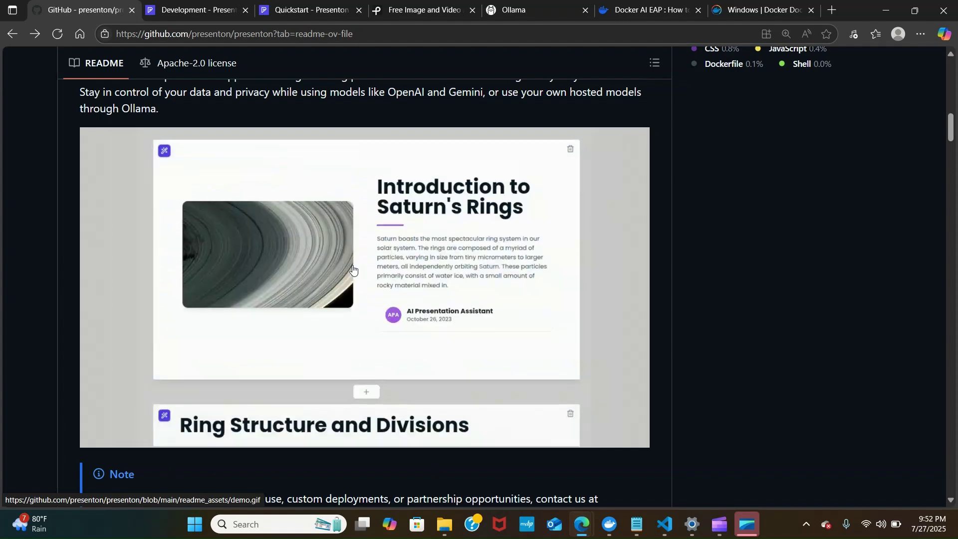
left_click(537, 4)
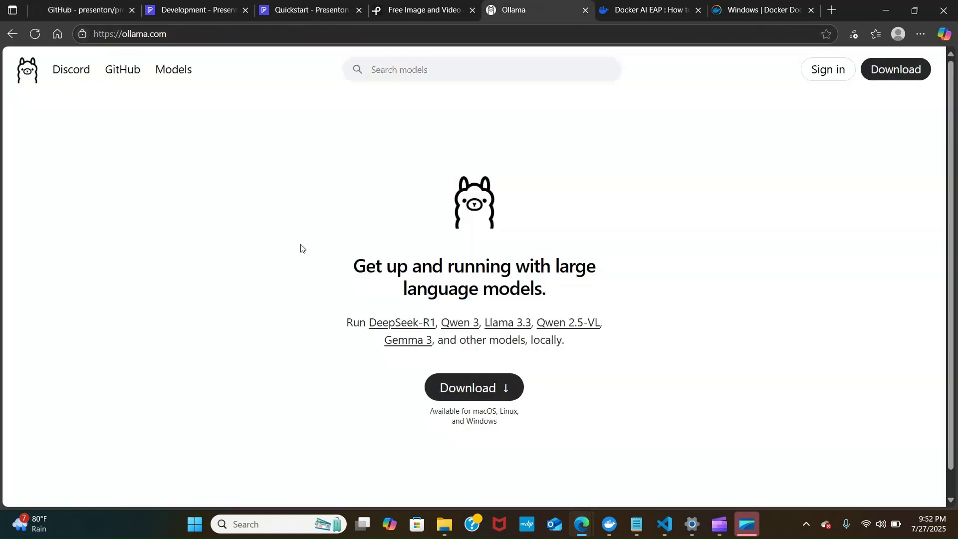
scroll(304, 252, "down", 1)
scroll(312, 256, "up", 1)
left_click(85, 10)
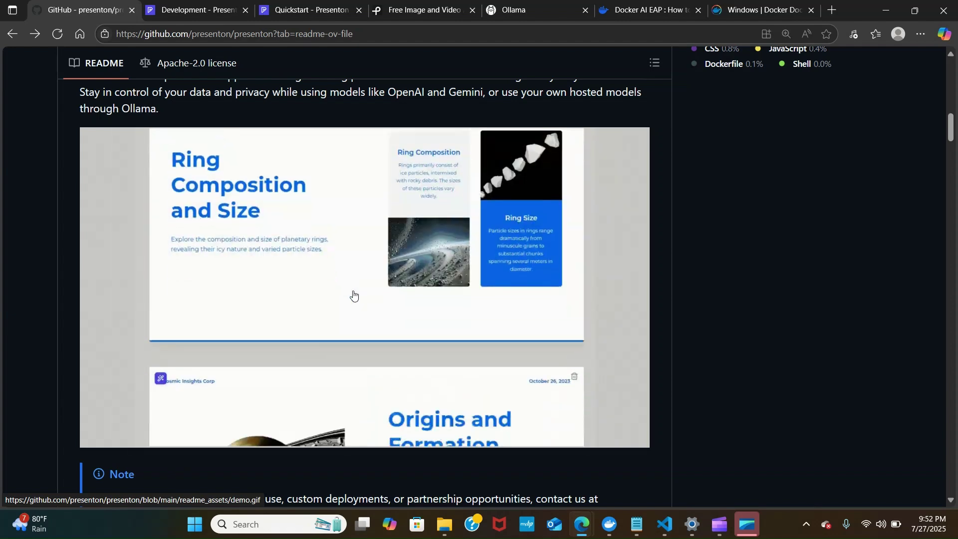
- Read the Presenton README's notes and its "More Freedom with AI Presentations" feature list down to the cloud deployment section
scroll(354, 295, "down", 3)
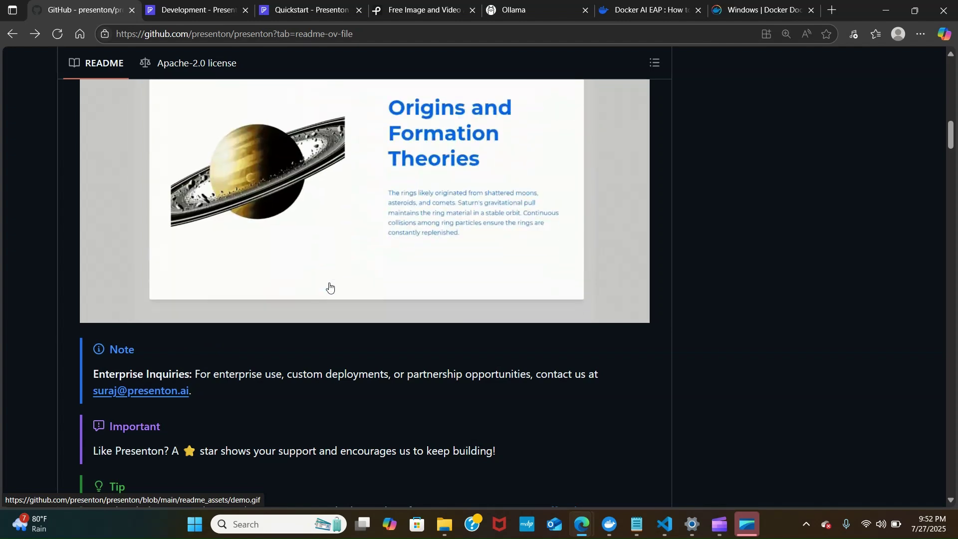
scroll(329, 287, "down", 1)
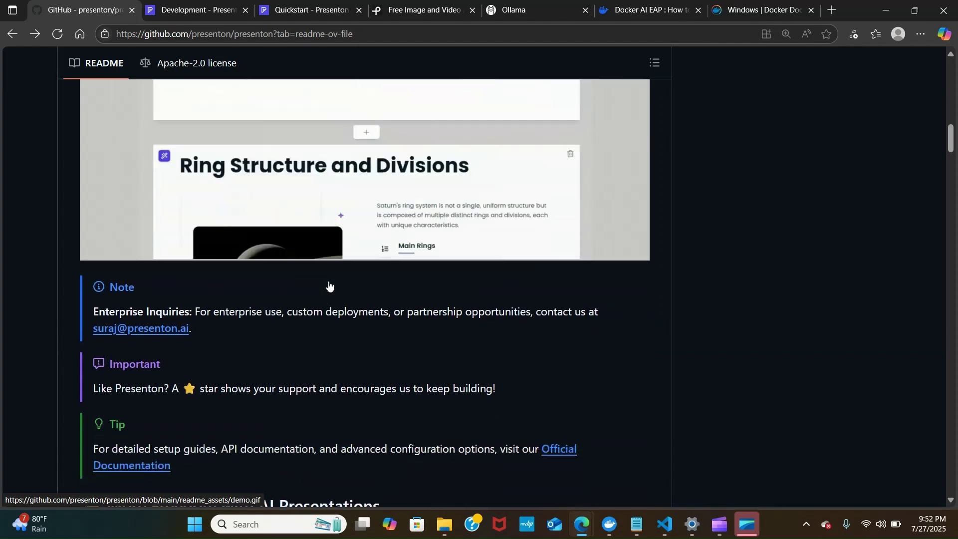
scroll(329, 286, "down", 1)
scroll(328, 285, "down", 1)
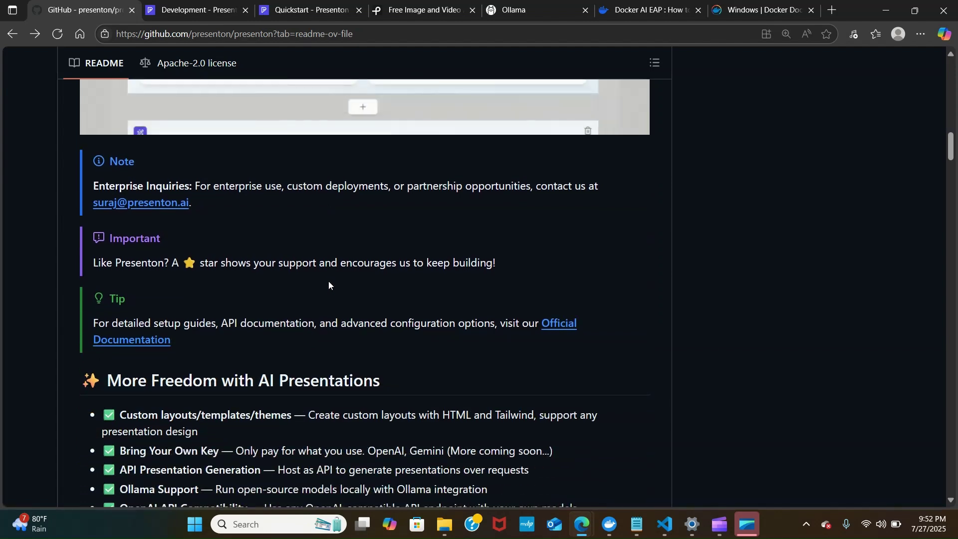
scroll(329, 284, "down", 1)
scroll(327, 282, "down", 3)
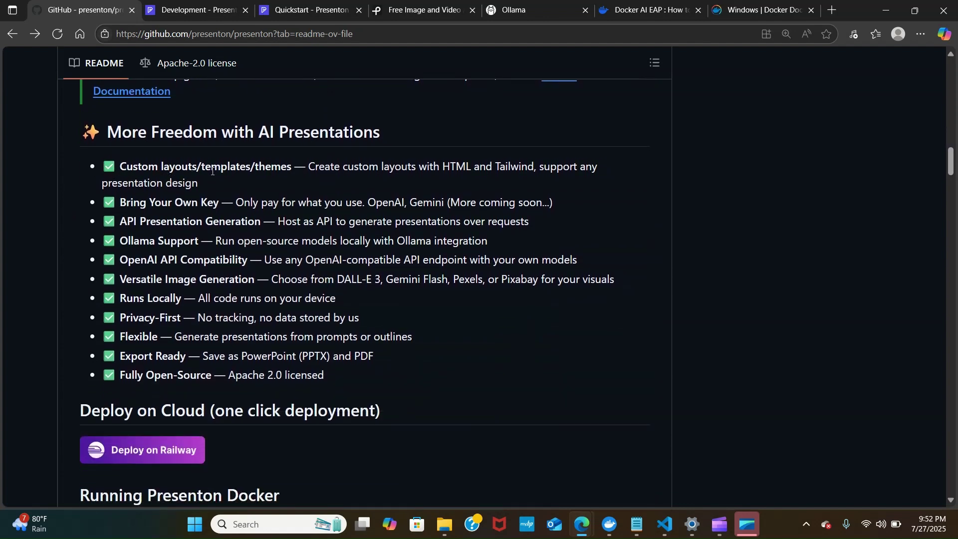
scroll(220, 173, "down", 1)
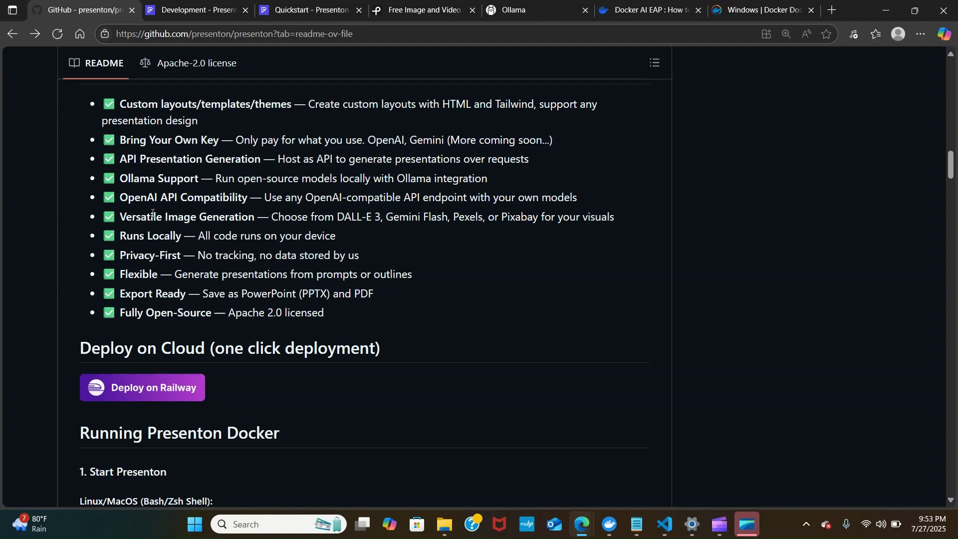
scroll(154, 219, "down", 1)
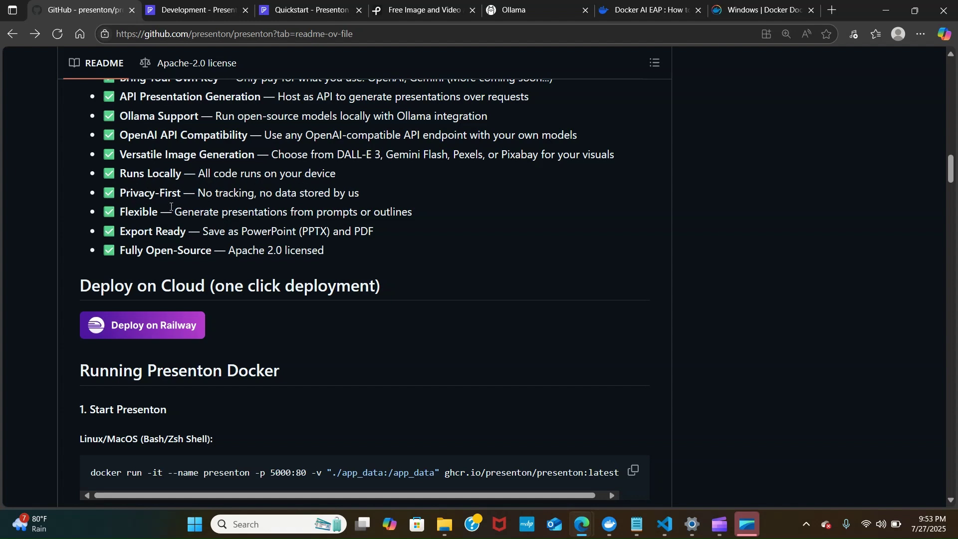
scroll(171, 207, "down", 1)
scroll(200, 197, "up", 1)
scroll(119, 252, "down", 1)
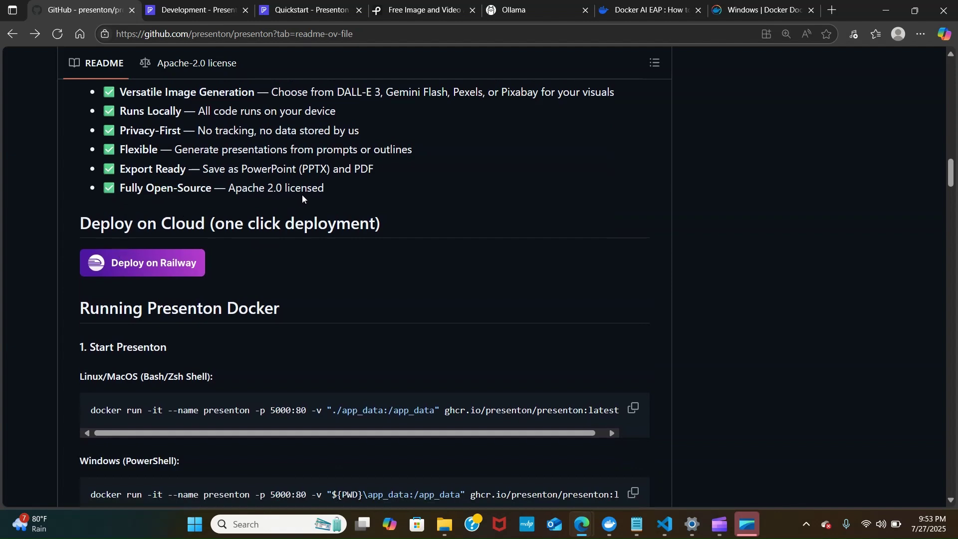
- Examine the README's deployment configurations, the Docker run commands for OpenAI and Ollama, GPU support and the presentation API parameters
scroll(260, 284, "down", 8)
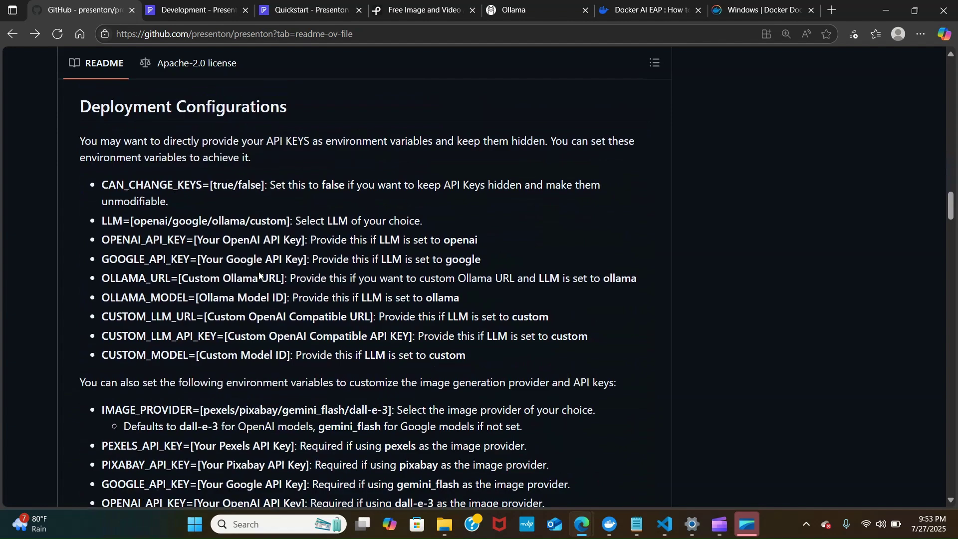
scroll(259, 276, "down", 6)
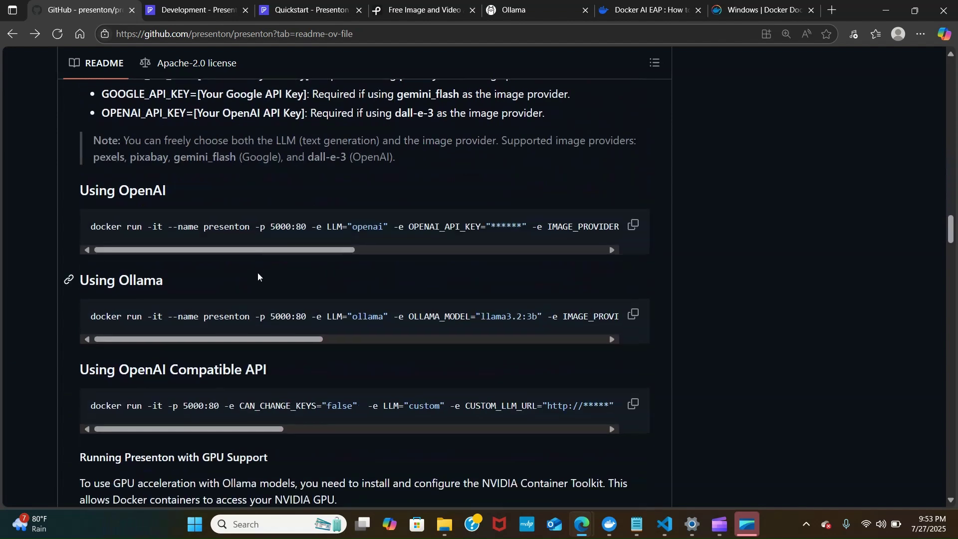
scroll(258, 276, "up", 6)
scroll(258, 273, "up", 2)
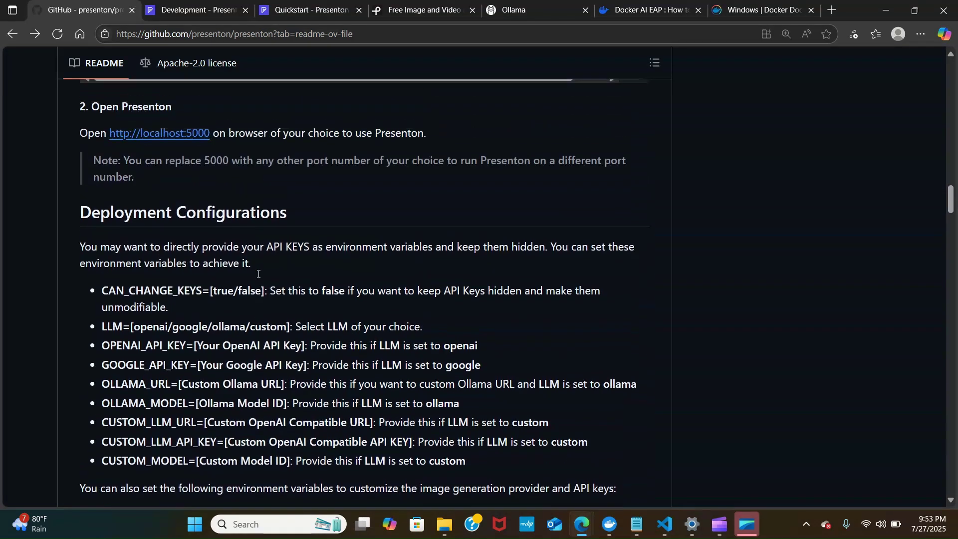
scroll(188, 245, "down", 2)
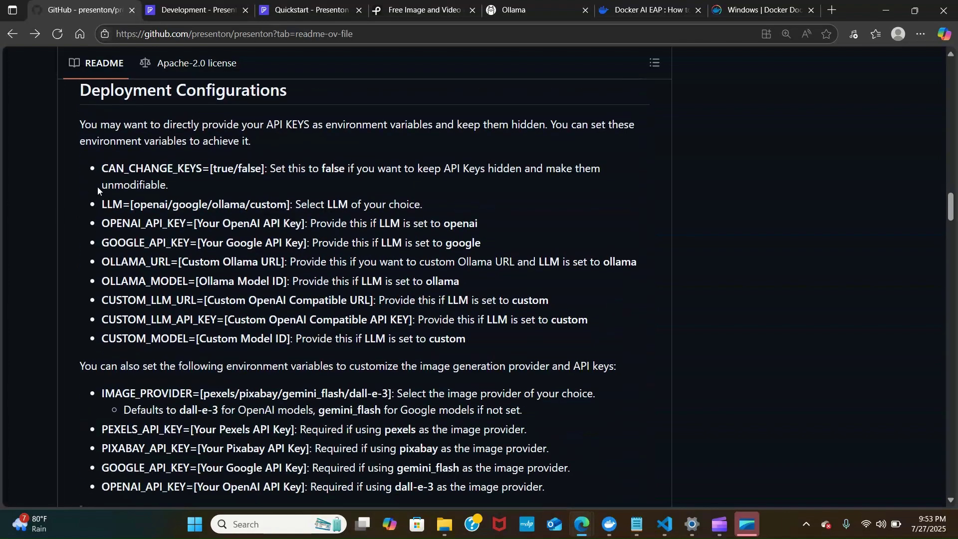
scroll(207, 244, "down", 15)
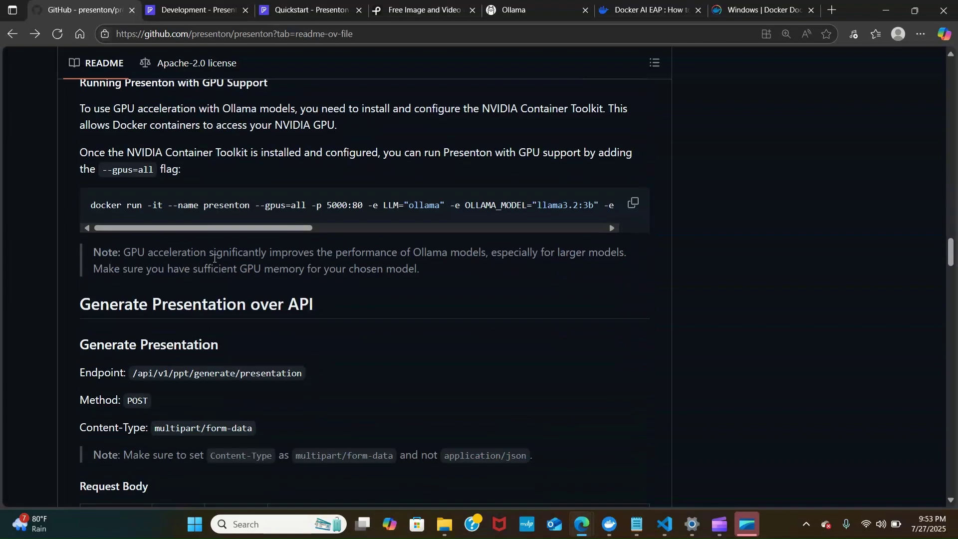
scroll(248, 291, "down", 4)
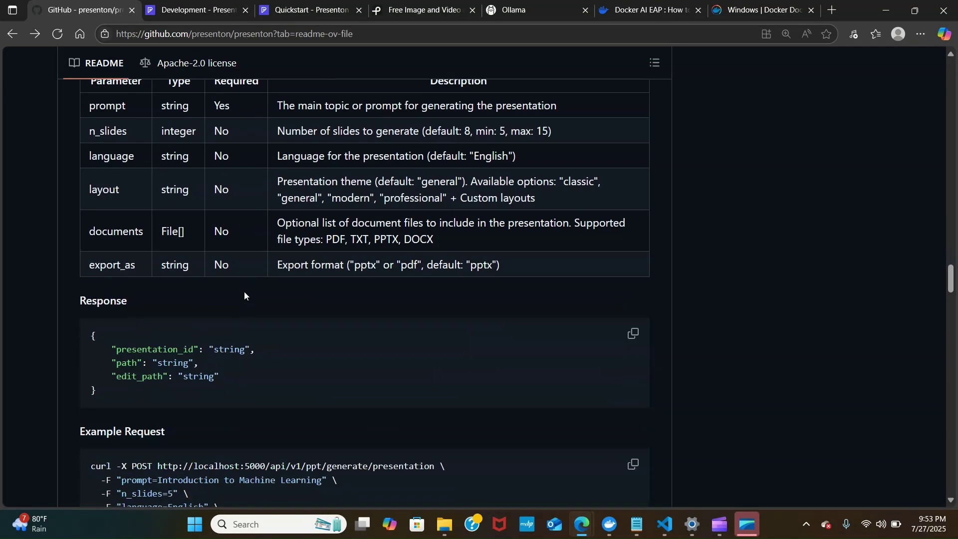
scroll(244, 292, "up", 5)
scroll(245, 291, "up", 8)
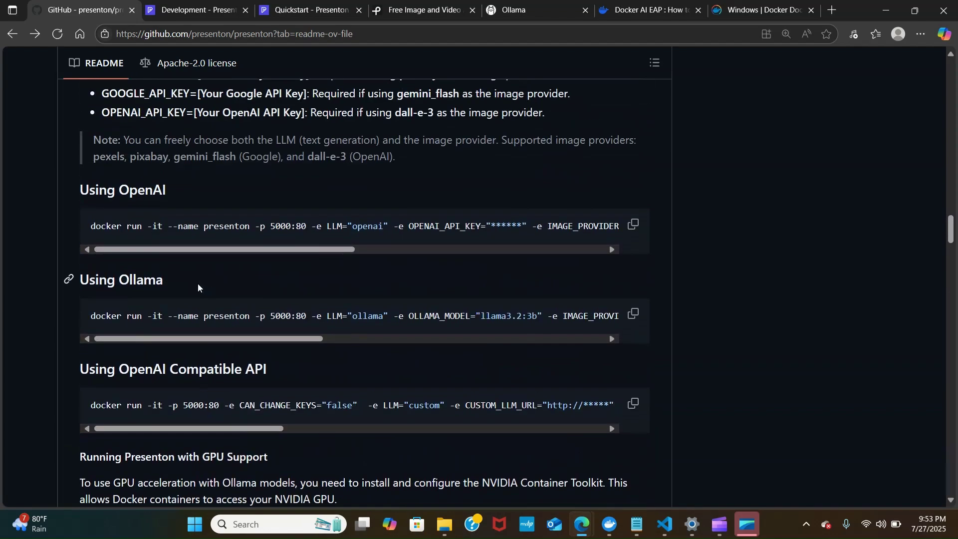
- Check the empty presentonn project in VS Code, and review Docker's VSCode extension setup and installation instructions in the browser
left_click(665, 528)
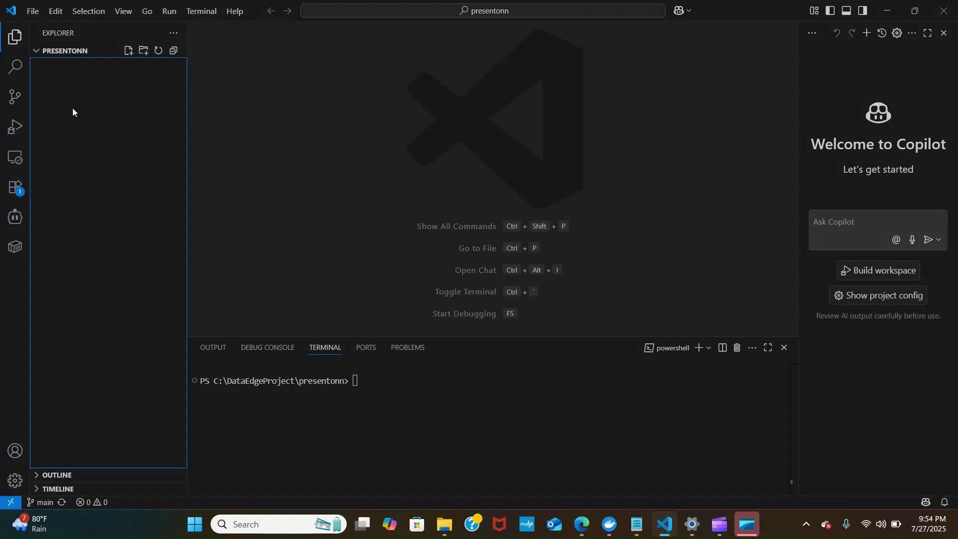
left_click(889, 15)
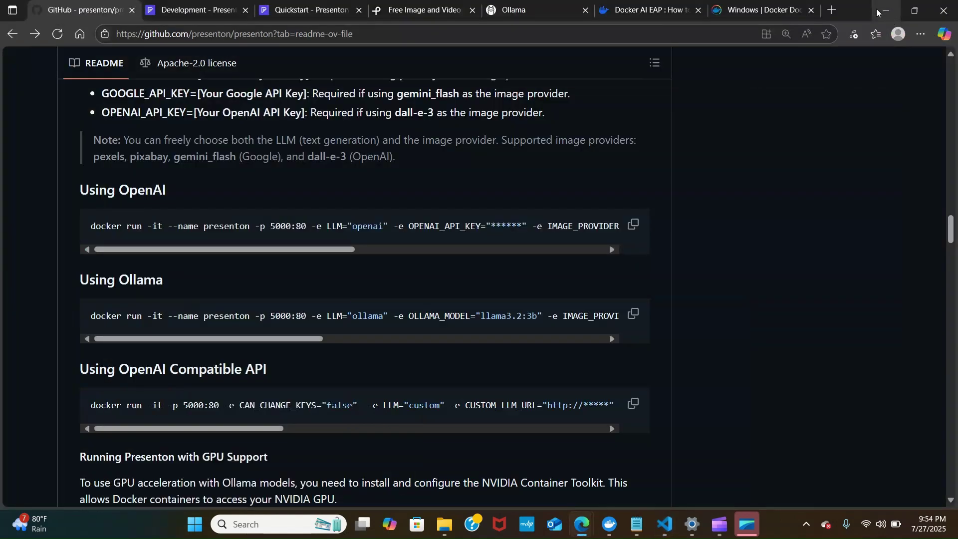
left_click(655, 2)
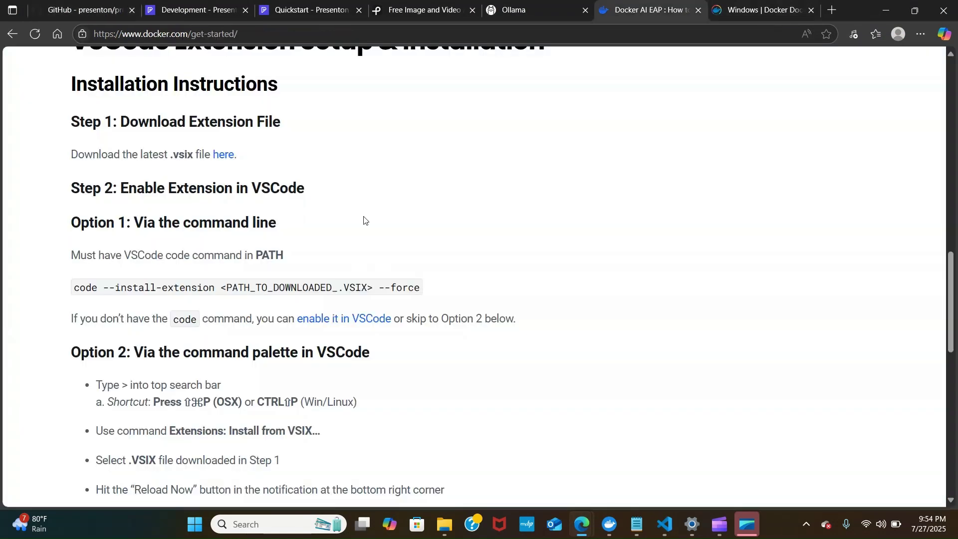
scroll(364, 218, "up", 3)
scroll(124, 284, "up", 1)
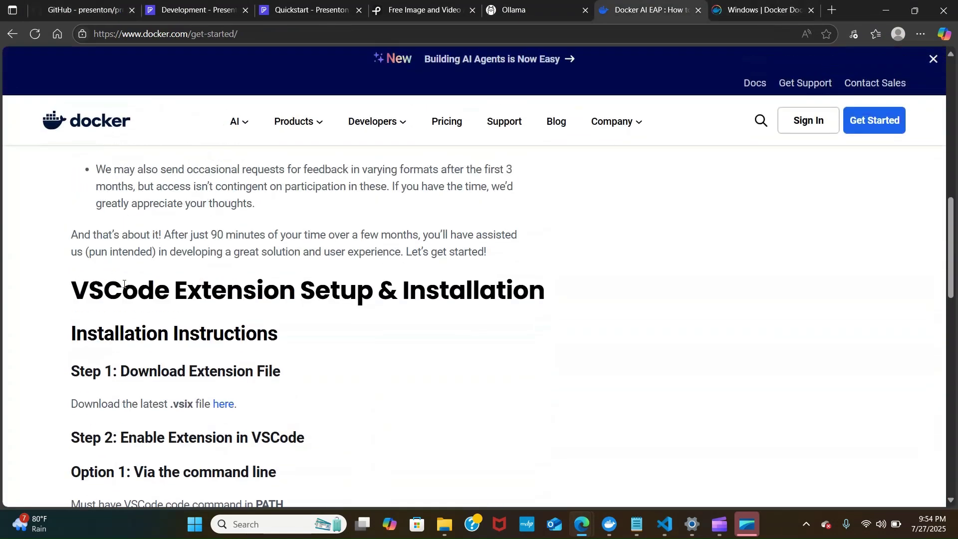
scroll(358, 290, "down", 2)
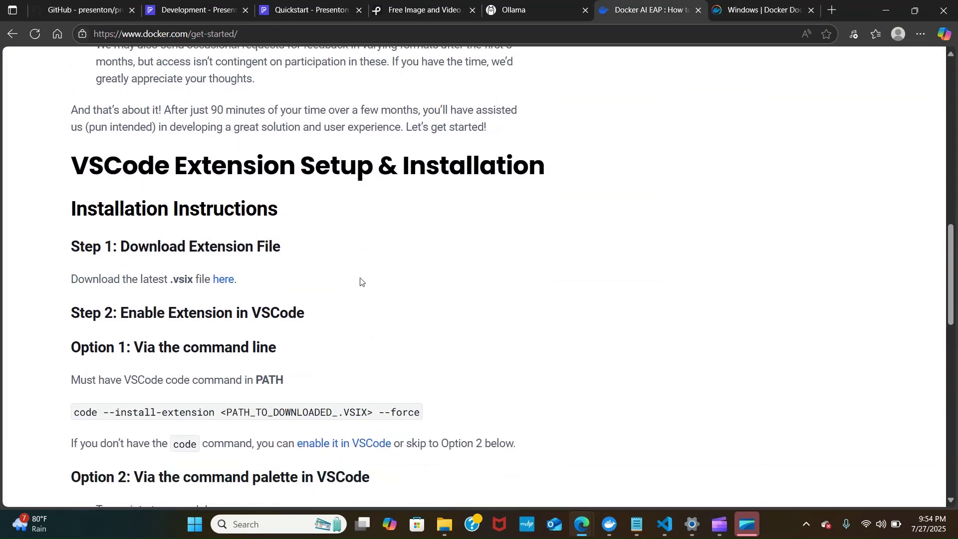
scroll(203, 265, "down", 2)
scroll(203, 265, "down", 1)
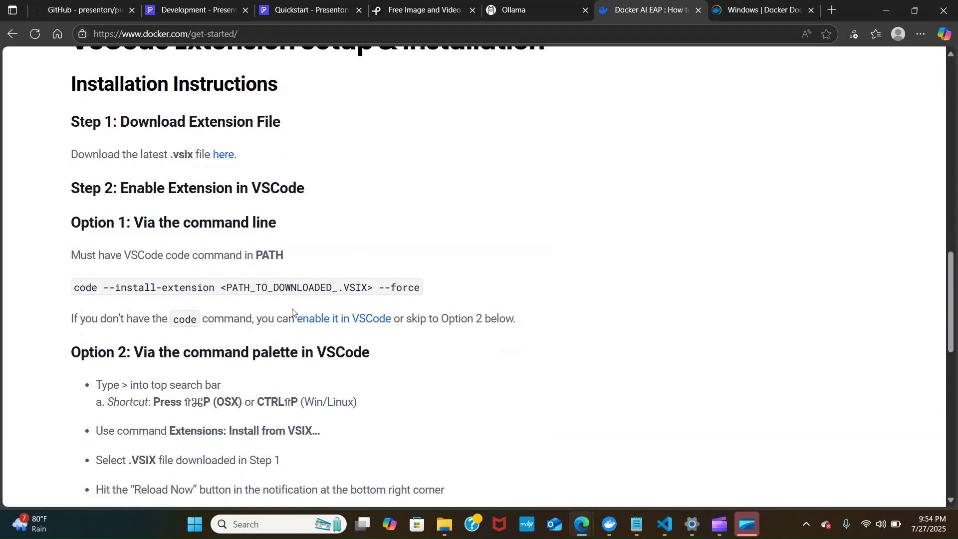
scroll(345, 305, "down", 1)
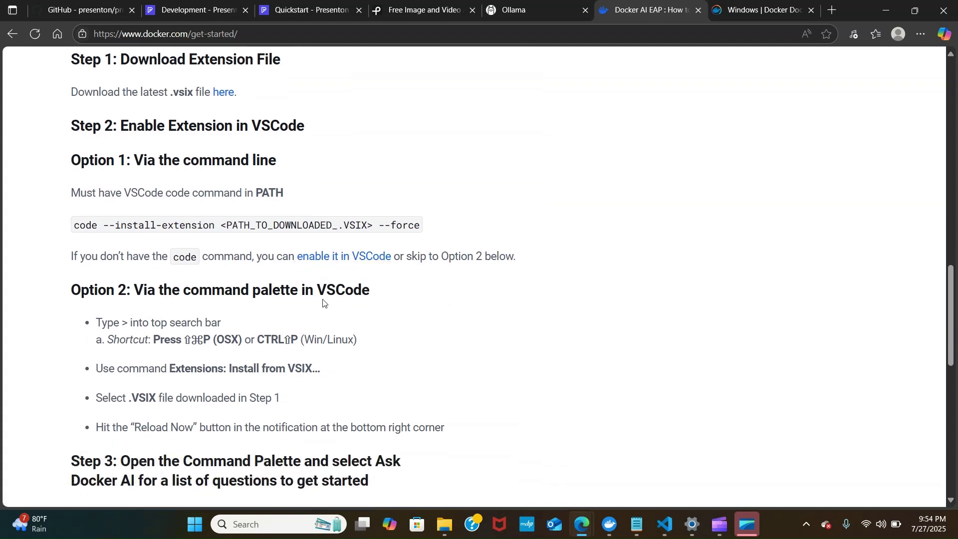
scroll(327, 241, "up", 2)
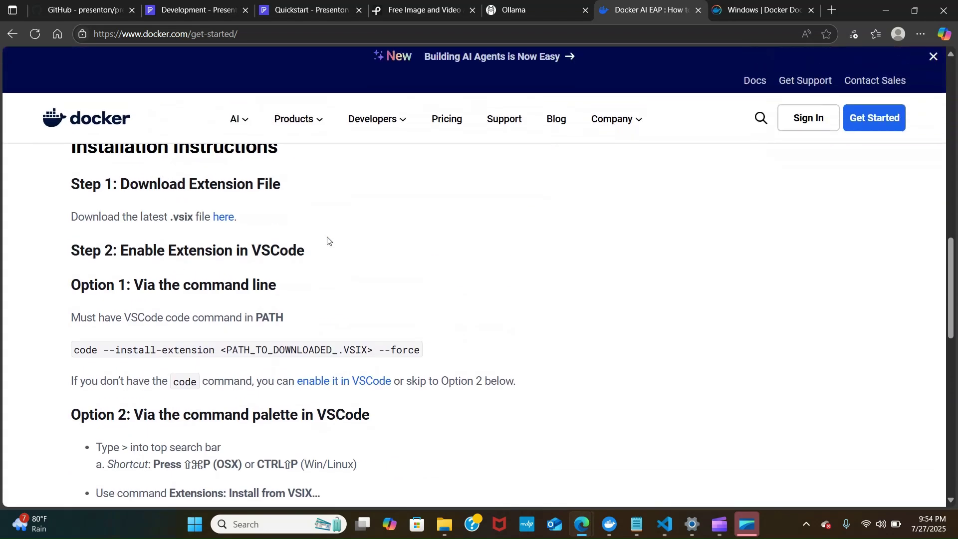
- Review the Docker Desktop system requirements for Windows, and revisit the Docker extension instructions and the Ollama homepage
left_click(761, 7)
scroll(332, 196, "up", 4)
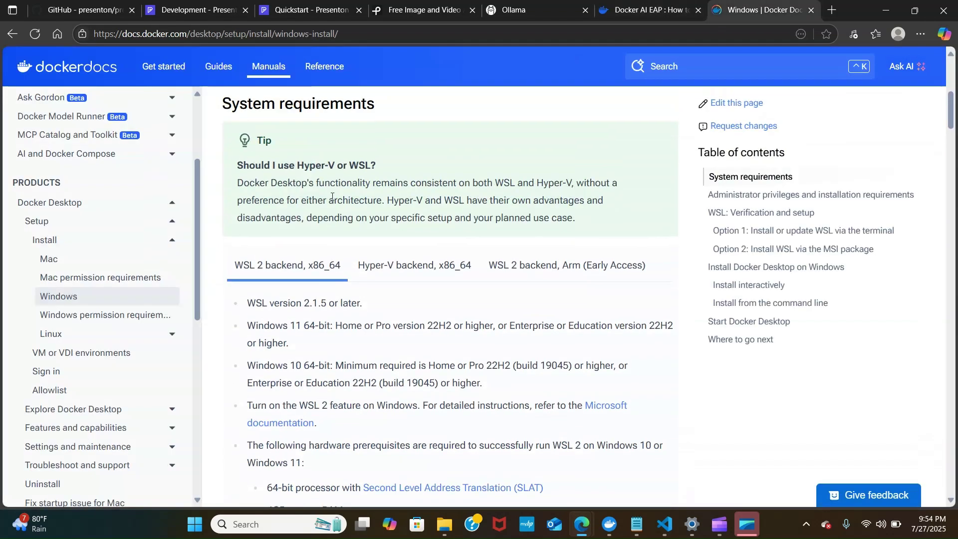
scroll(332, 199, "down", 5)
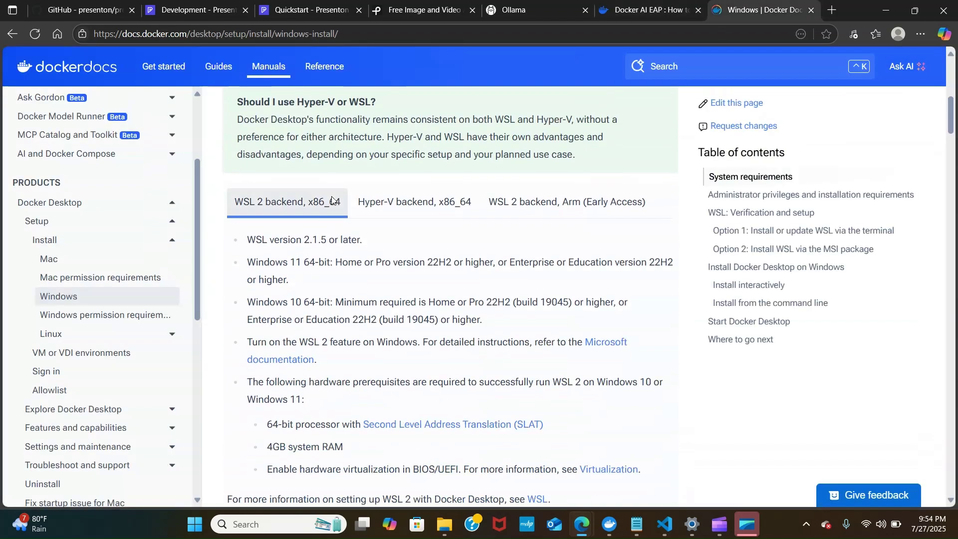
scroll(332, 195, "down", 5)
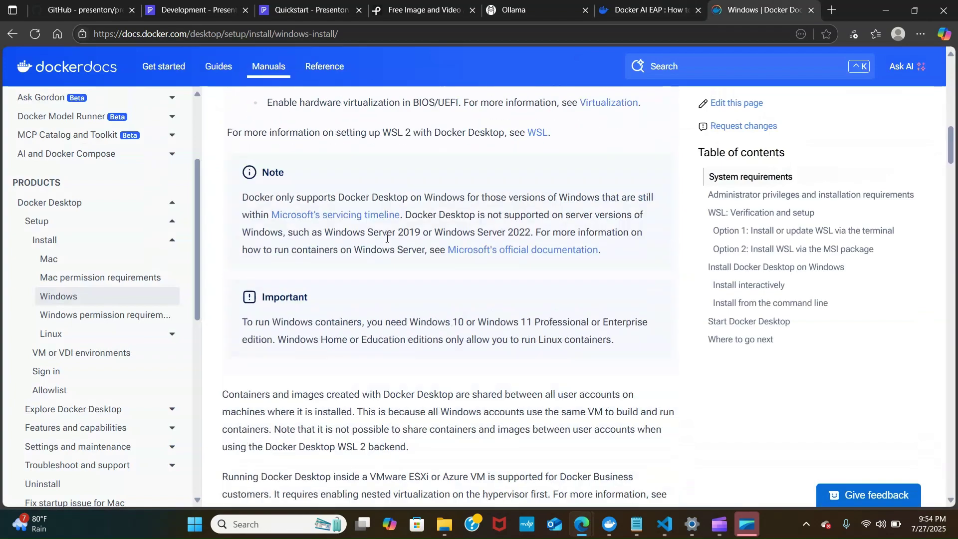
scroll(383, 238, "up", 10)
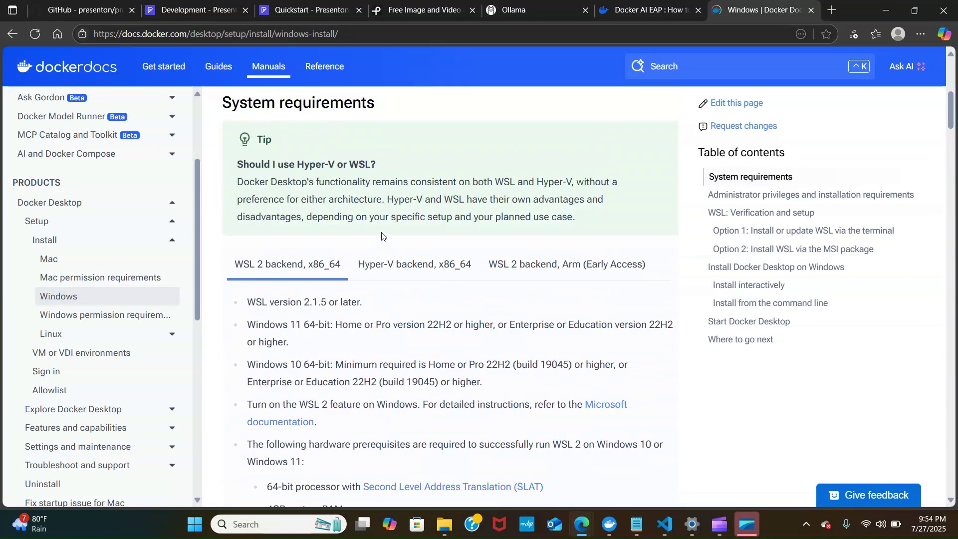
scroll(381, 237, "down", 2)
scroll(380, 237, "down", 7)
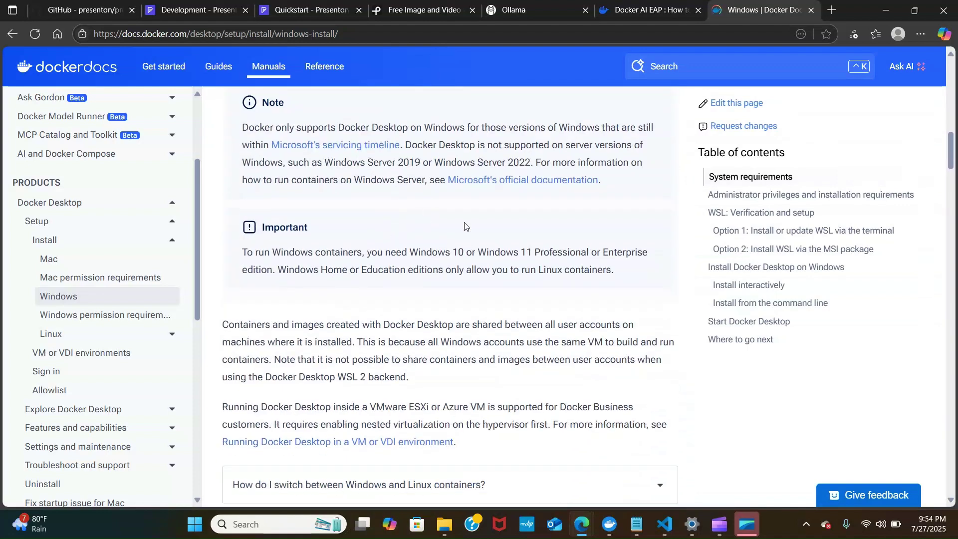
left_click(658, 6)
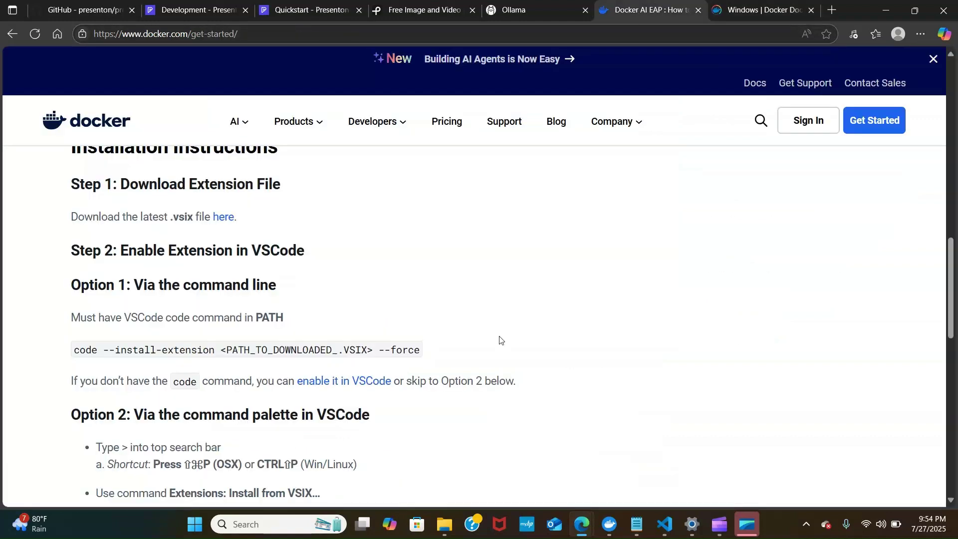
left_click(523, 4)
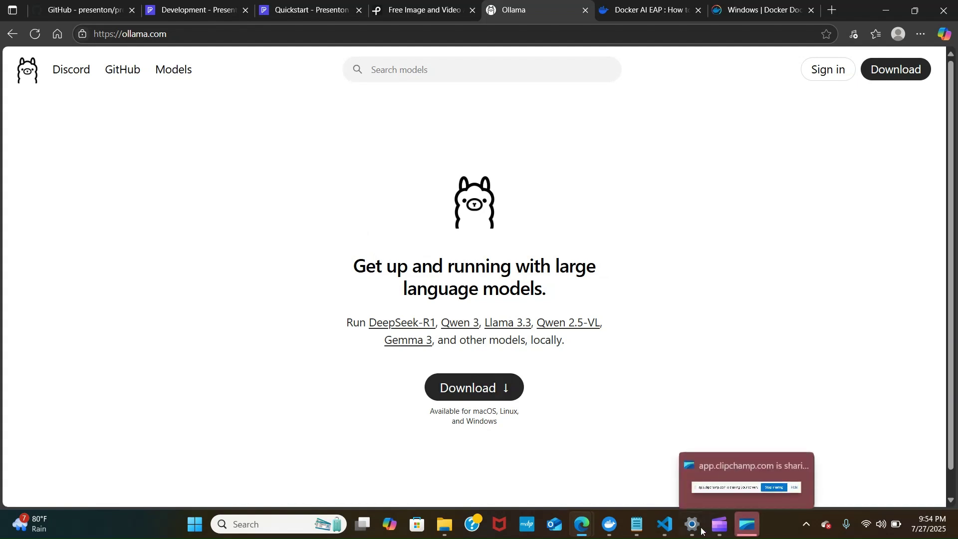
- Switch to VS Code and open a new terminal in the presentonn project folder
left_click(665, 525)
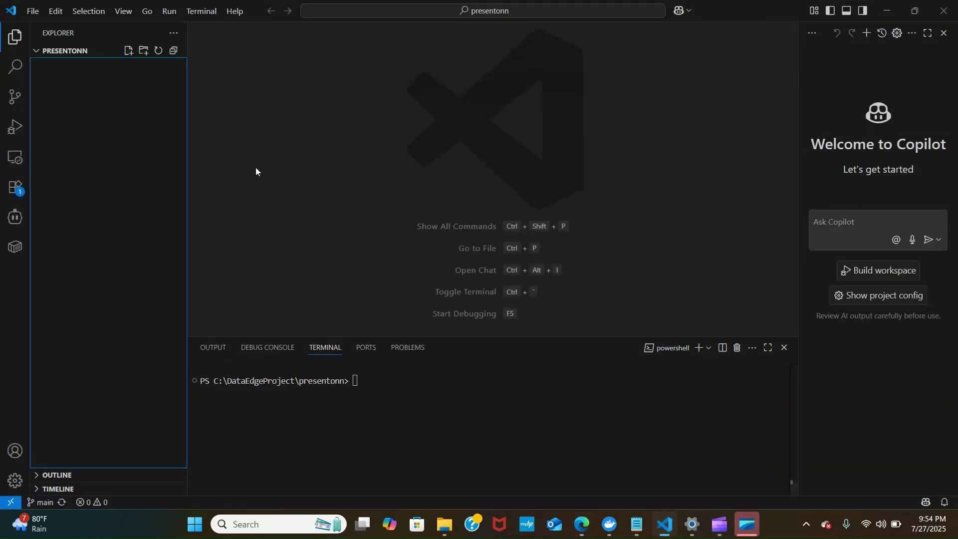
left_click(202, 11)
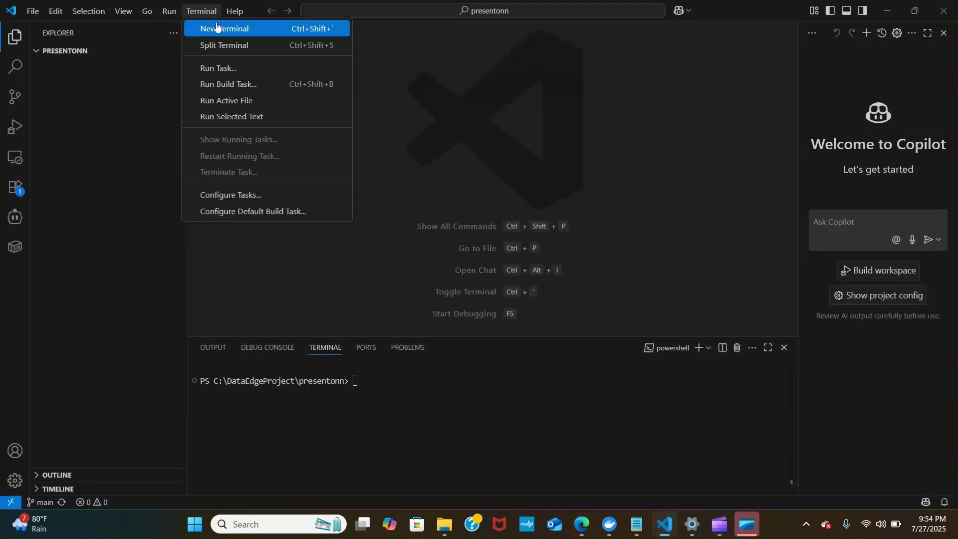
left_click(216, 27)
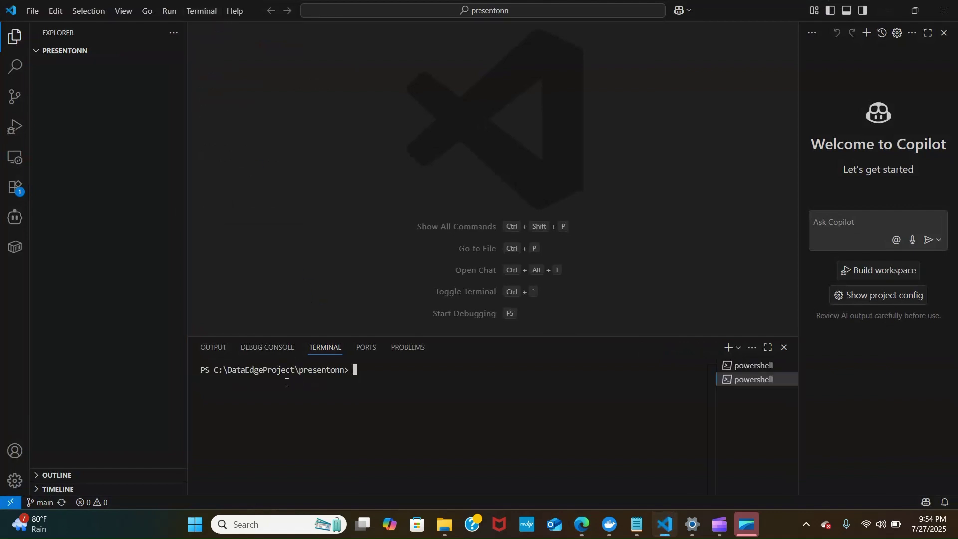
- Close the terminal panel and start a fresh terminal in the presentonn project folder
left_click(785, 348)
left_click(212, 13)
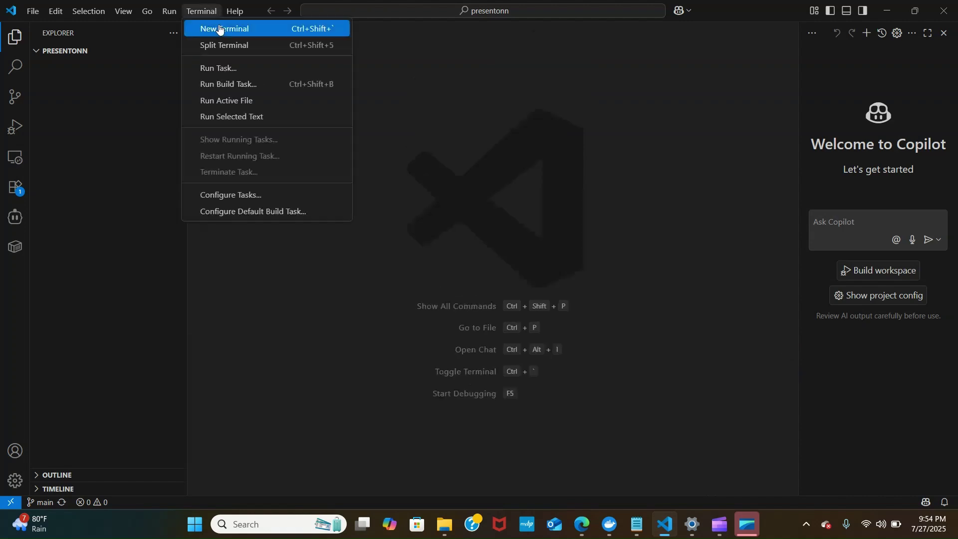
left_click(219, 27)
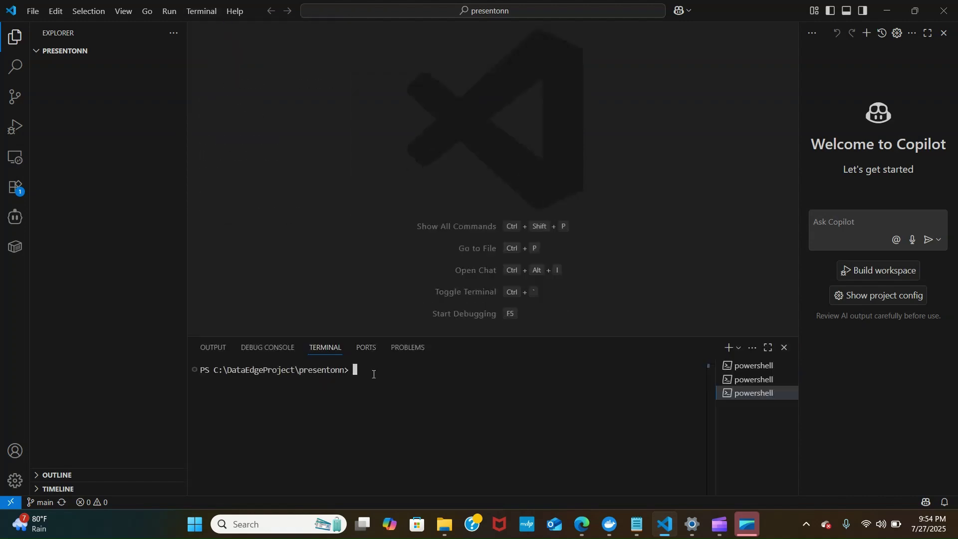
- Create a Python virtual environment with python -m venv env, and close the Copilot chat pane
type("docker run -it --name presenton -p 5000:80 -v \"${PWD}\\app_data:/app_data\" ghcr.io/presenton/presenton:latest")
key("Up")
key("BackSpace")
key("BackSpace")
key("BackSpace")
key("BackSpace")
key("BackSpace")
key("BackSpace")
key("BackSpace")
key("BackSpace")
key("BackSpace")
key("BackSpace")
key("BackSpace")
key("BackSpace")
type("python -m venv env")
key("Return")
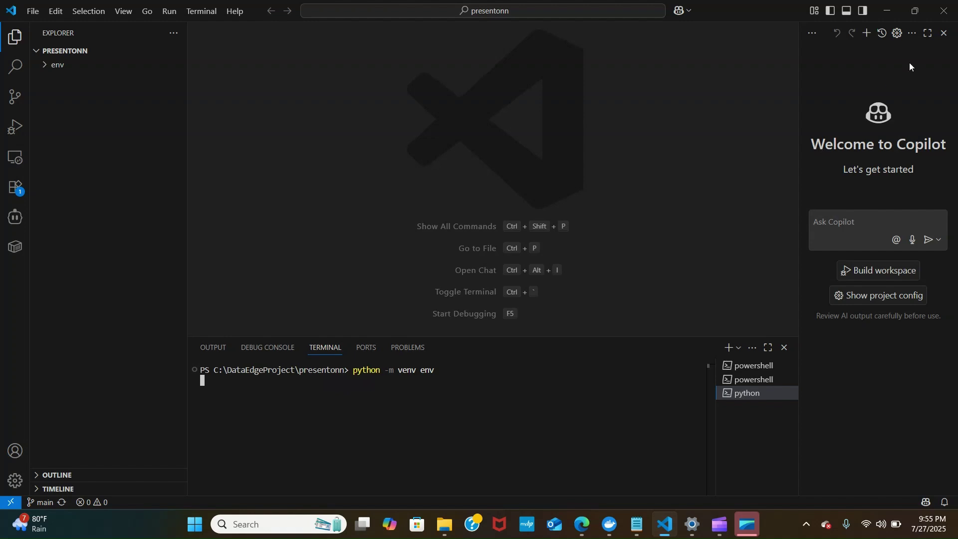
left_click(944, 34)
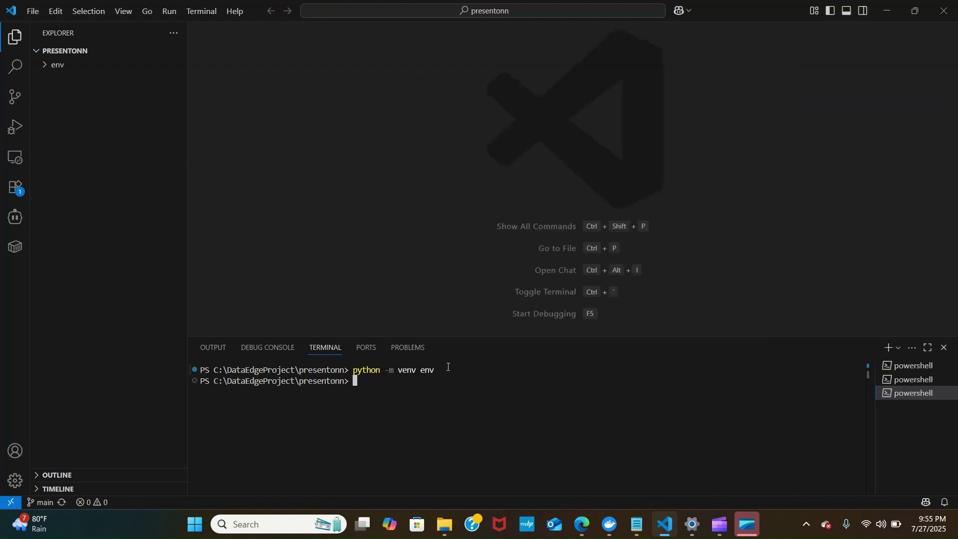
- Activate the virtual environment by running env\Scripts\activate in the terminal
key("Up")
key("Up")
key("Up")
key("Return")
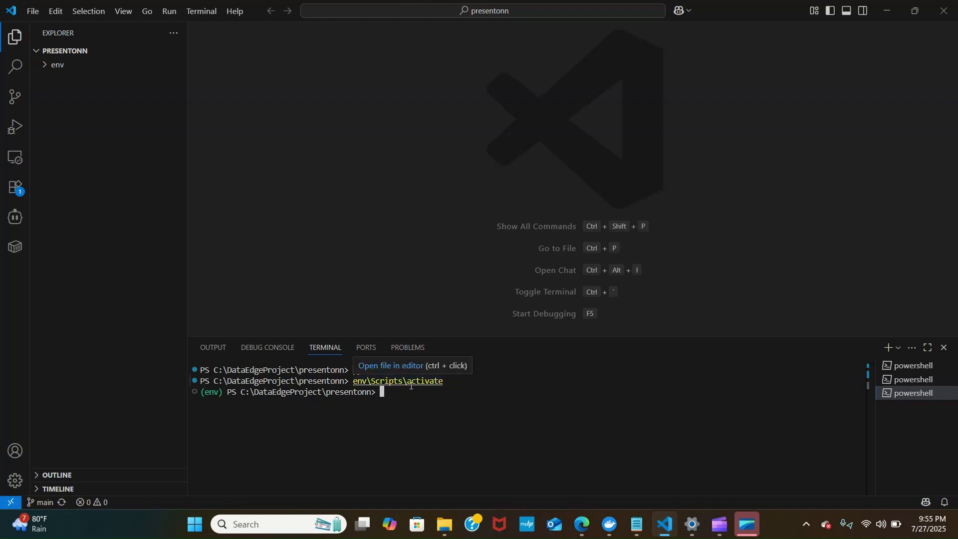
key("alt+Tab")
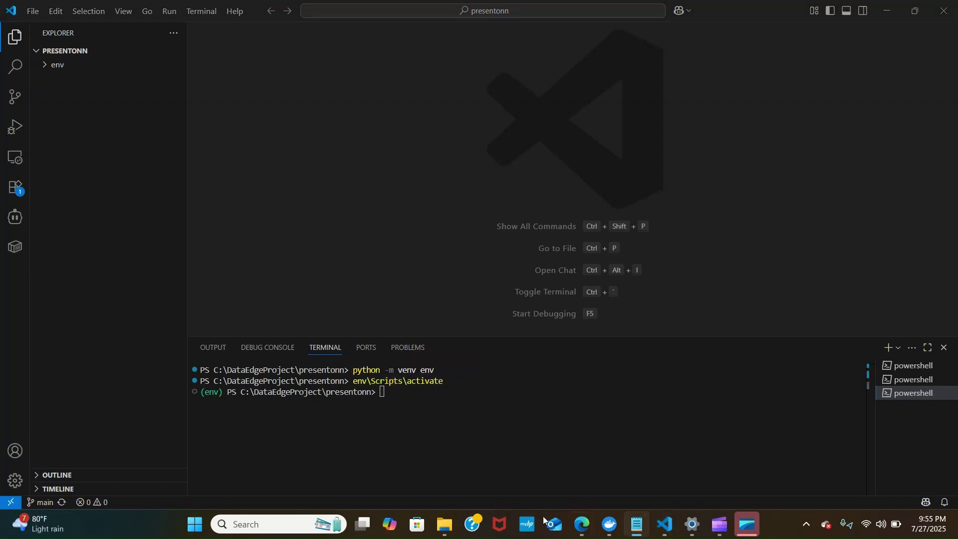
left_click(384, 395)
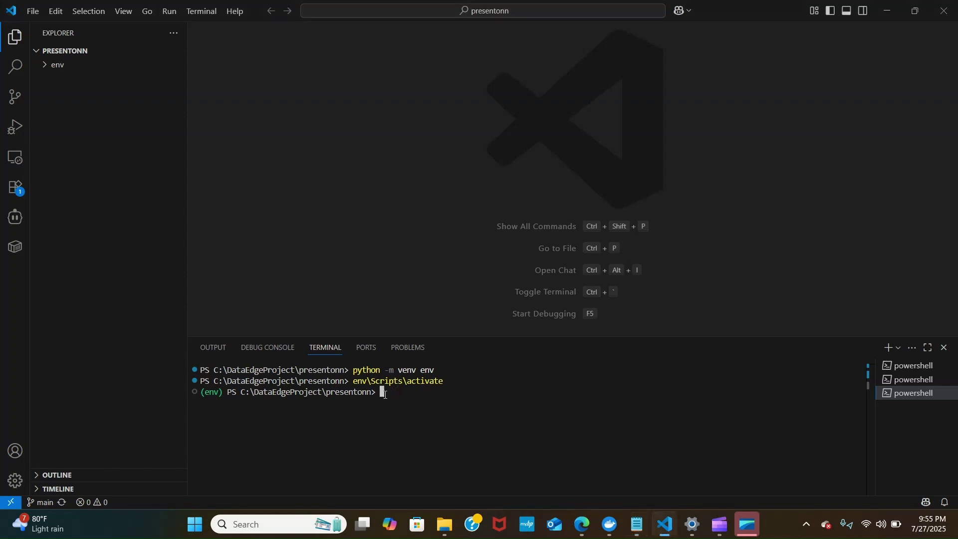
type("git clone https://github.com/presenton/presenton.git")
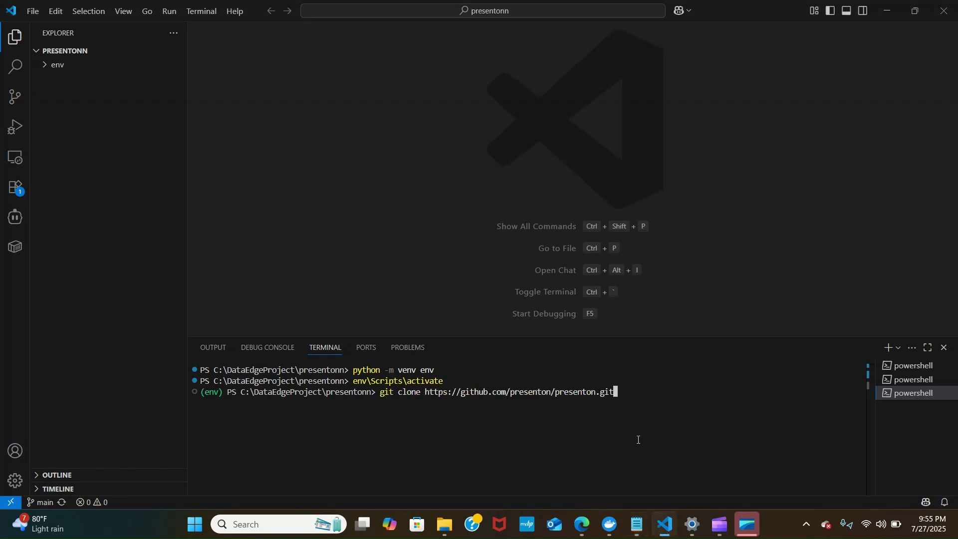
key("Return")
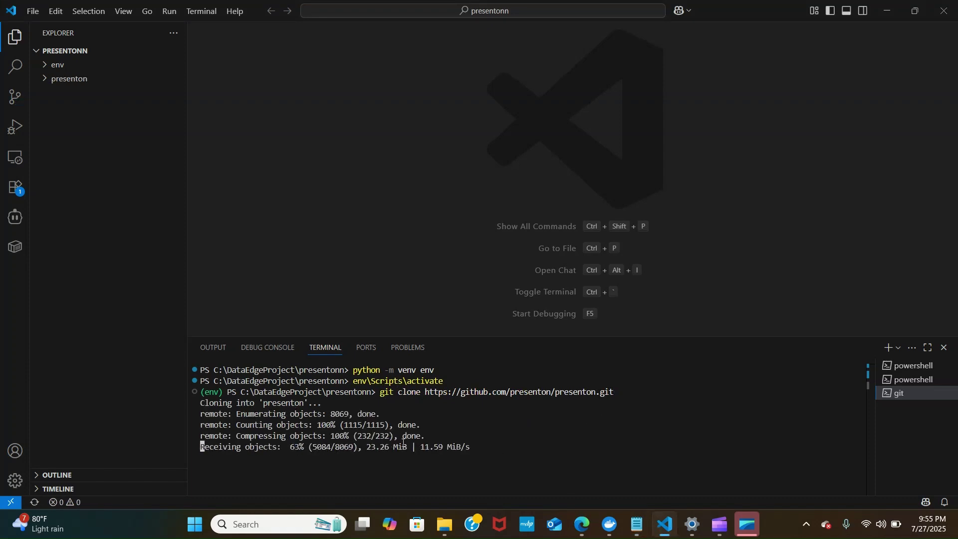
- Check the clone instructions on Presenton's Development docs page and change the terminal directory with cd presenton
left_click(883, 10)
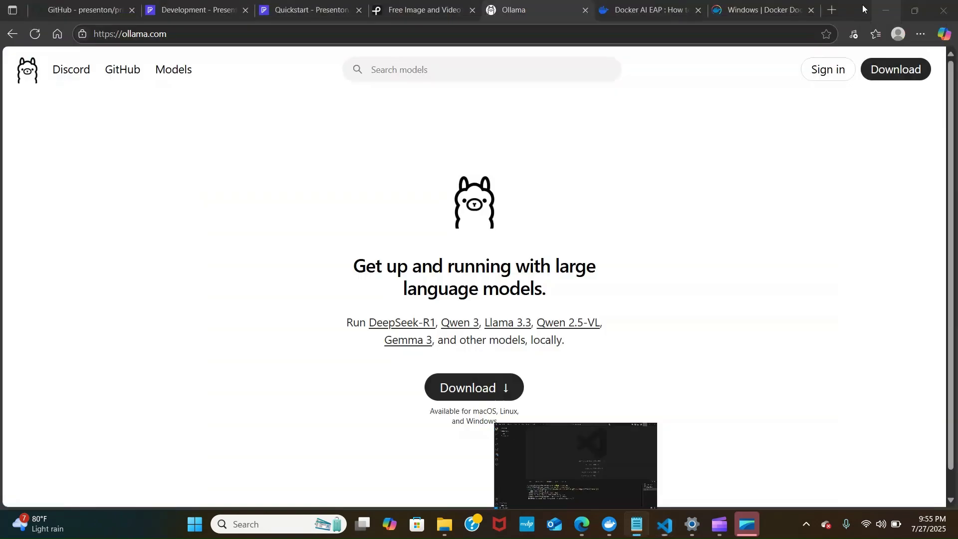
left_click(215, 14)
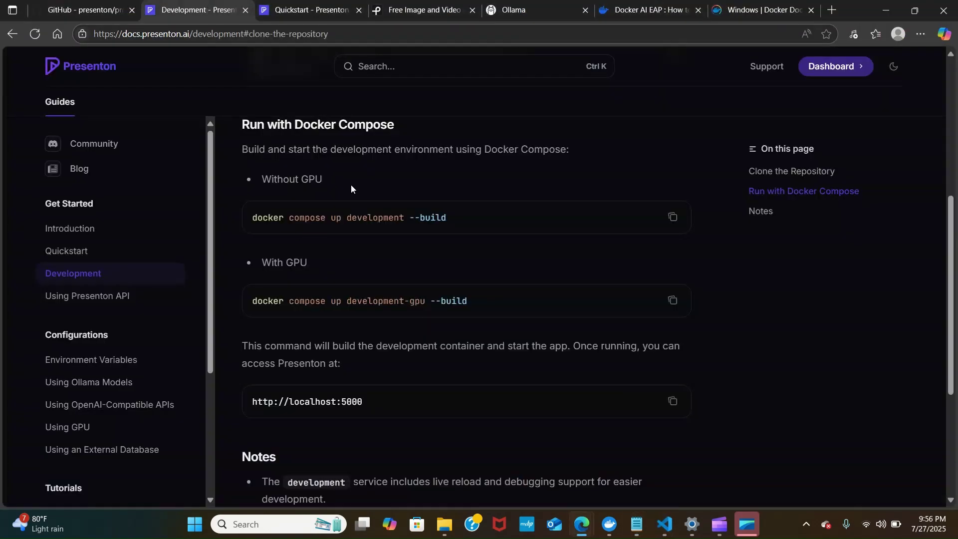
scroll(353, 160, "up", 6)
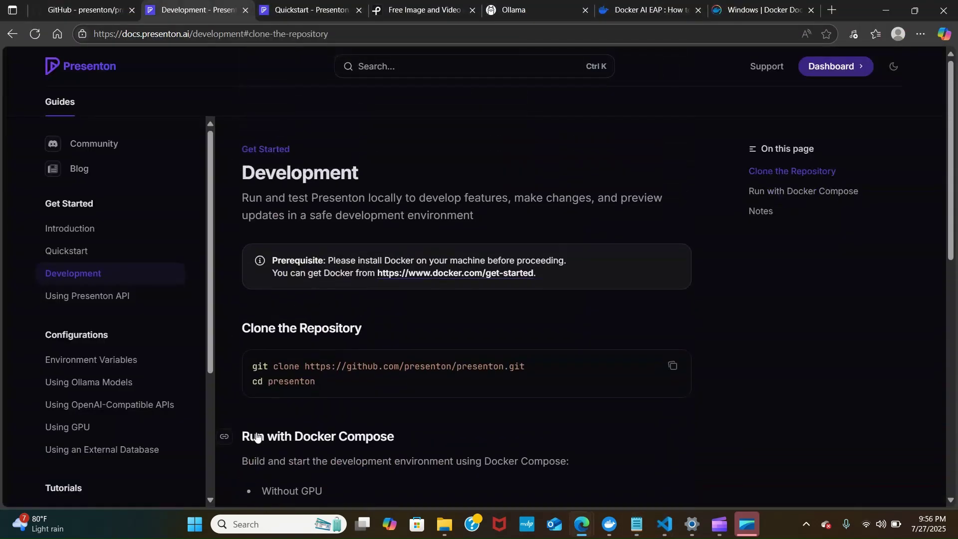
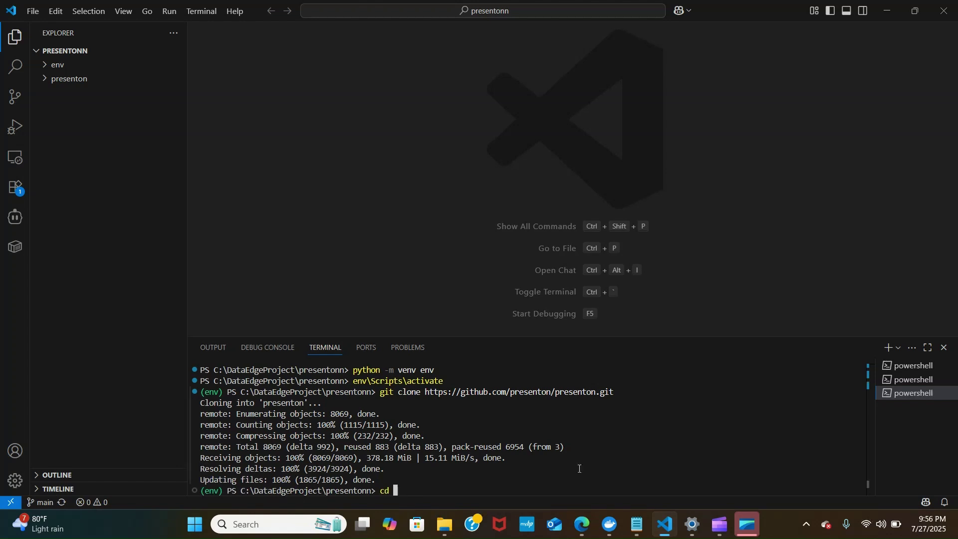
type("presenton")
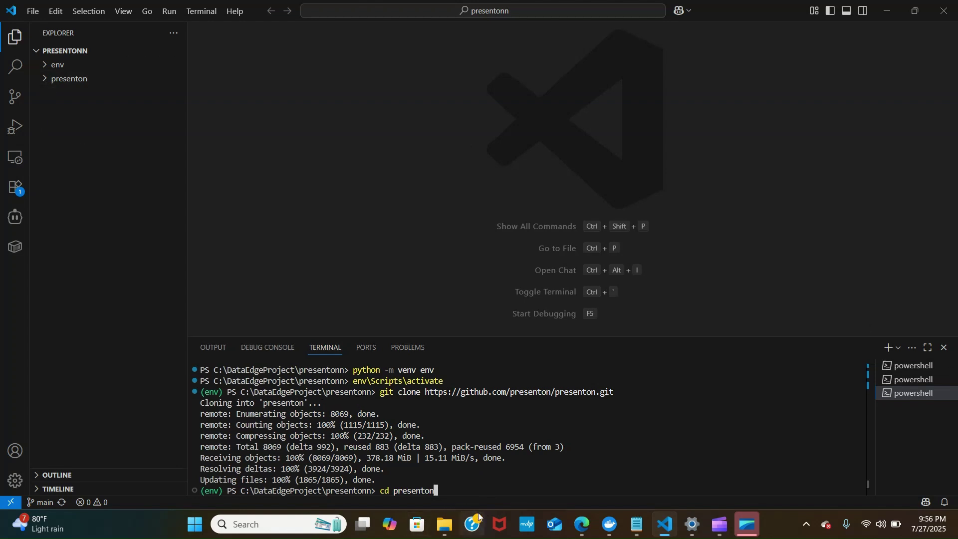
key("Return")
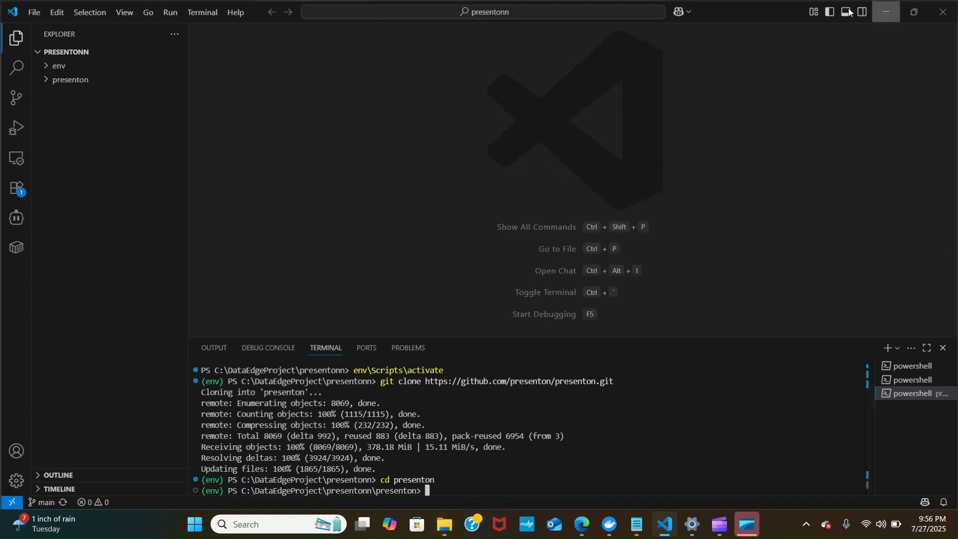
- Copy the Windows PowerShell docker run command from Presenton's Quickstart docs and return to VS Code
left_click(887, 10)
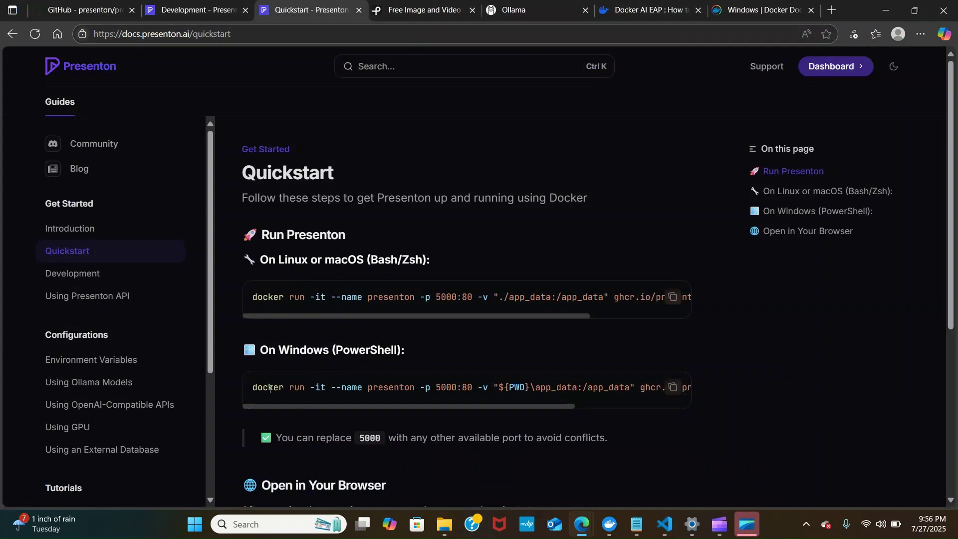
left_click(673, 388)
left_click(665, 524)
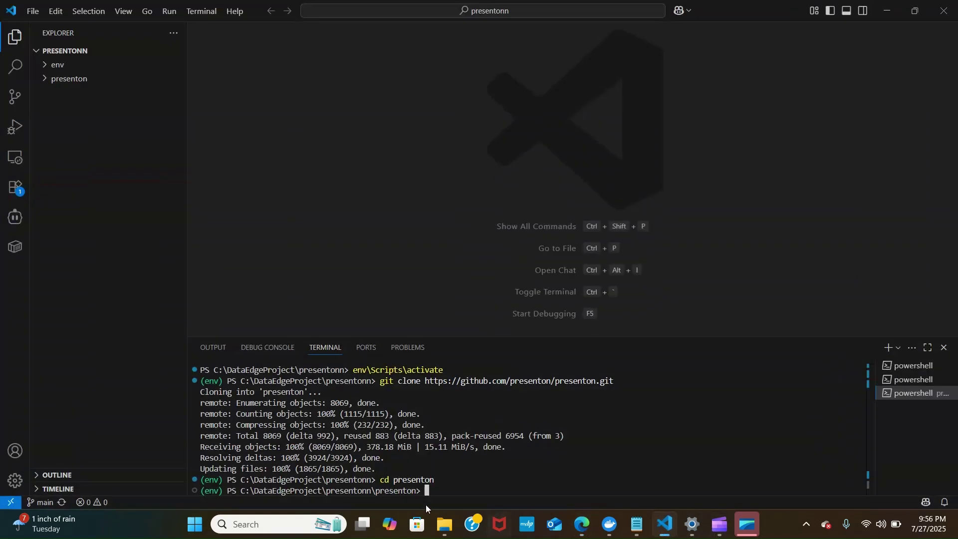
- Check the installed Docker version with docker --version, and clear the terminal with cls
mouse_move(720, 524)
type("doc")
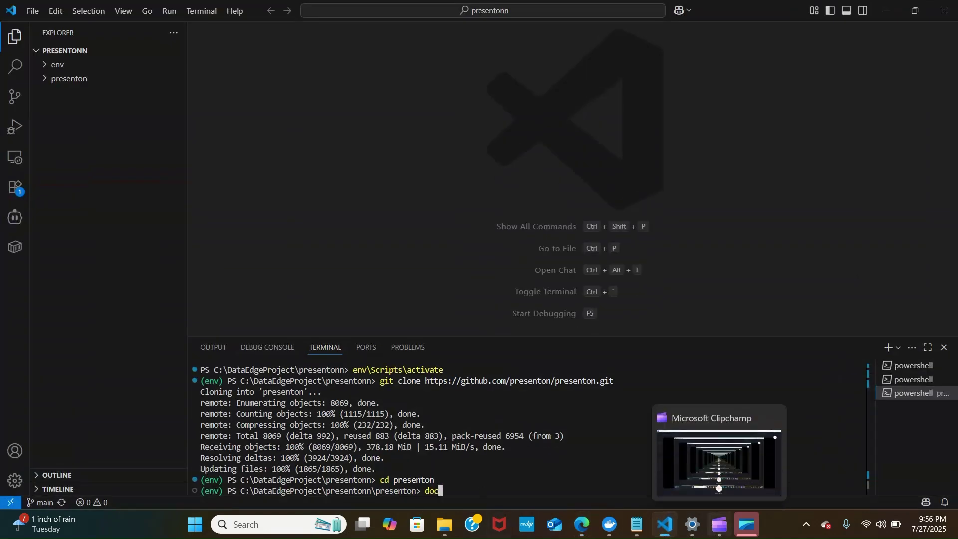
type("ker --version")
mouse_move(444, 523)
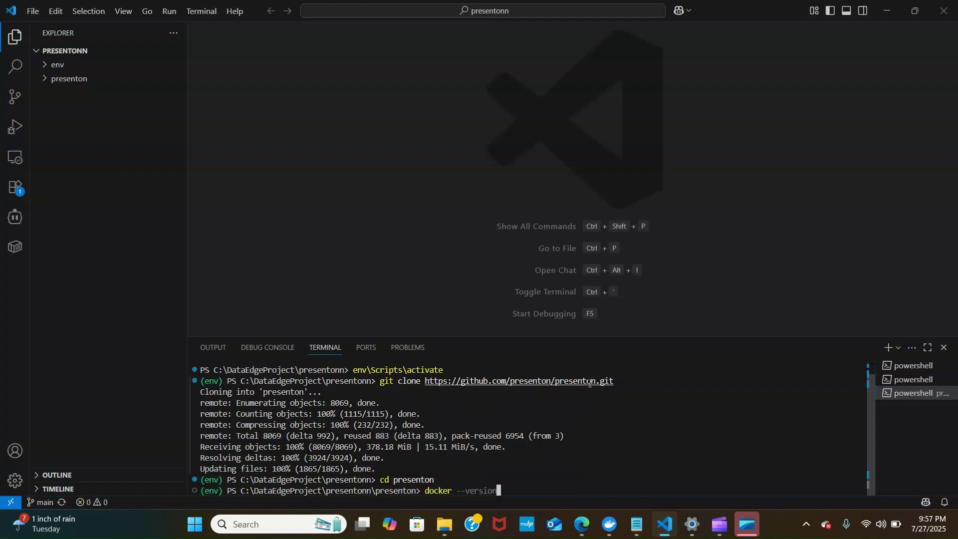
type("ion")
key("Return")
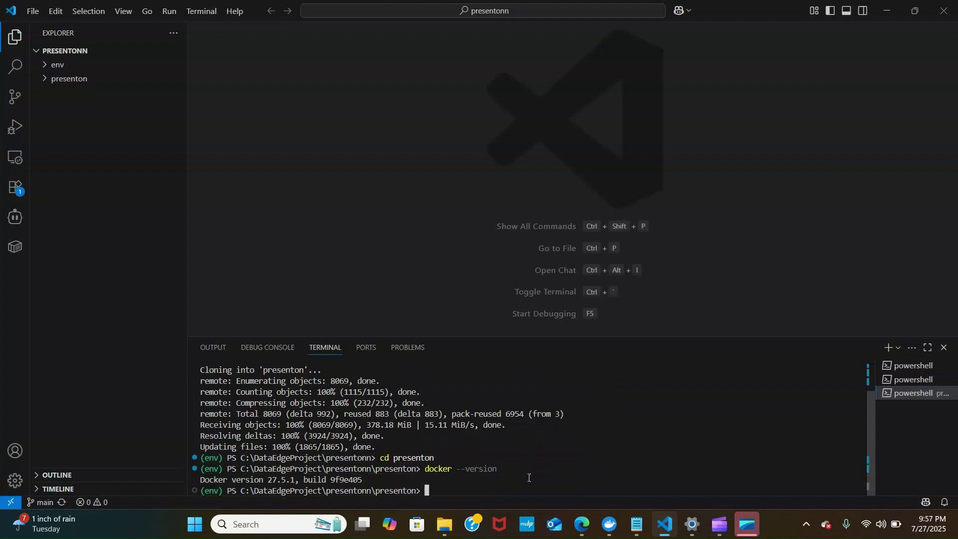
left_click_drag(371, 480, 201, 482)
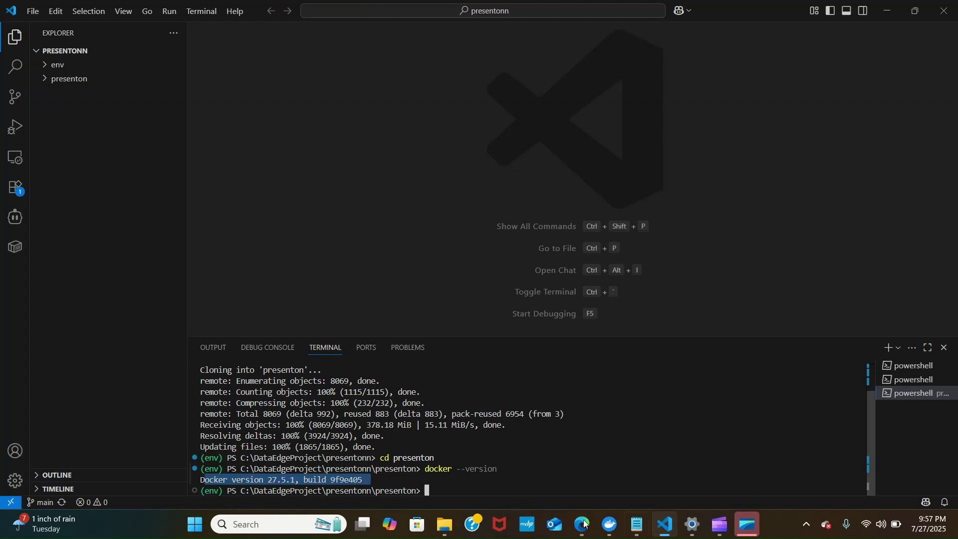
key("ctrl+c")
type("cls")
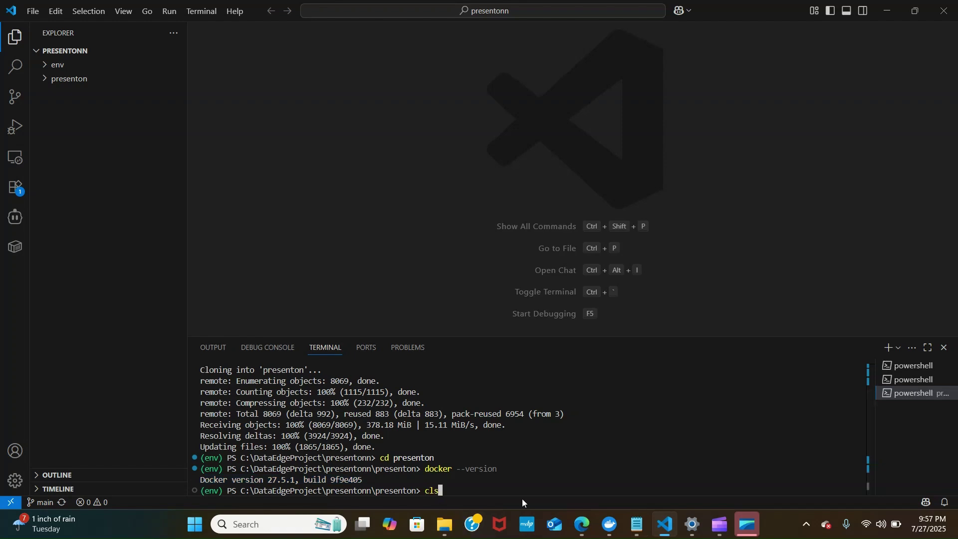
key("Return")
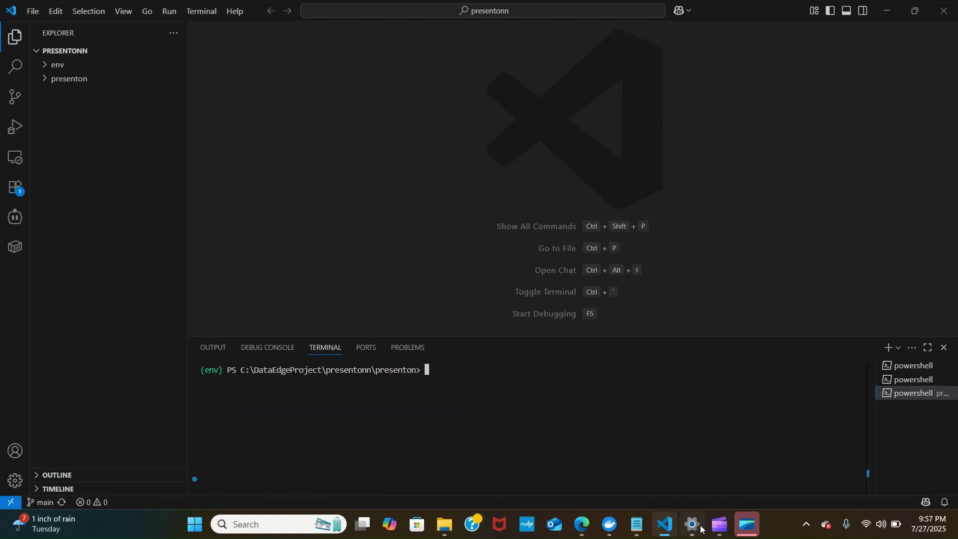
- Copy the Quickstart's Windows PowerShell docker run command for ghcr.io/presenton/presenton:latest on port 5000:80 and run it in the VS Code terminal
left_click(660, 531)
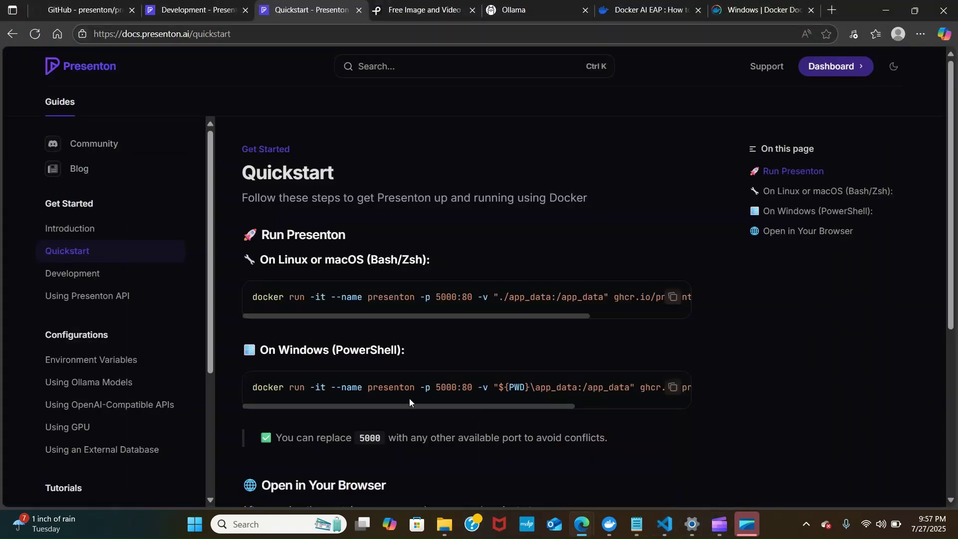
left_click(671, 392)
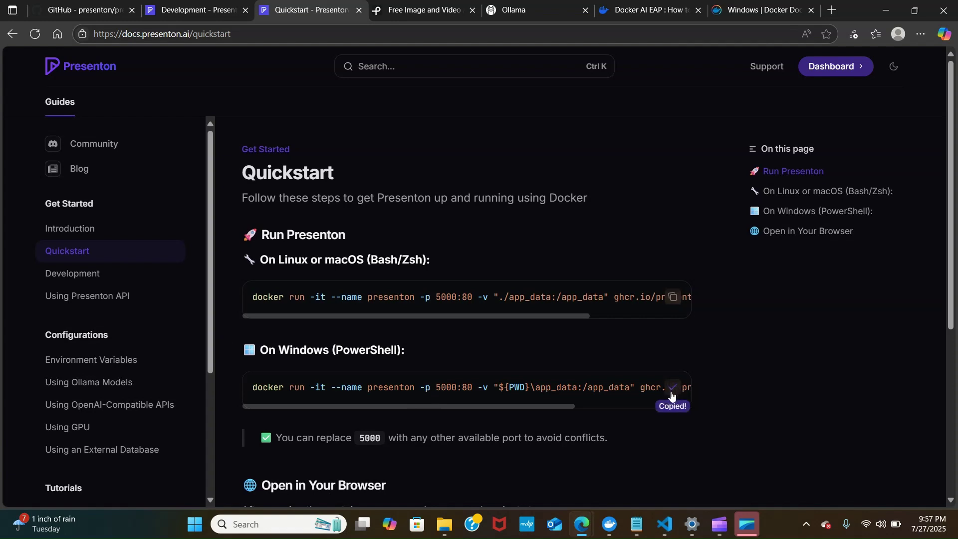
left_click(667, 525)
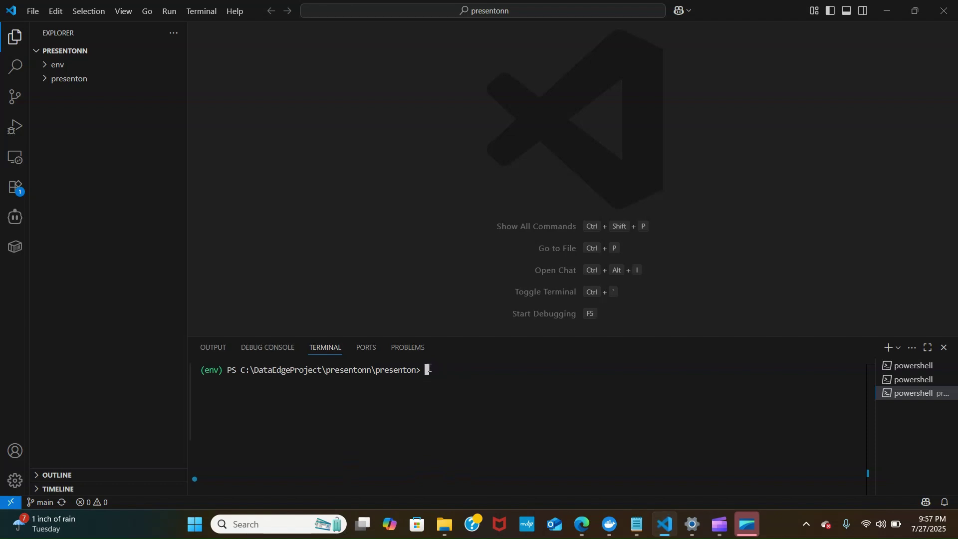
key("ctrl+v")
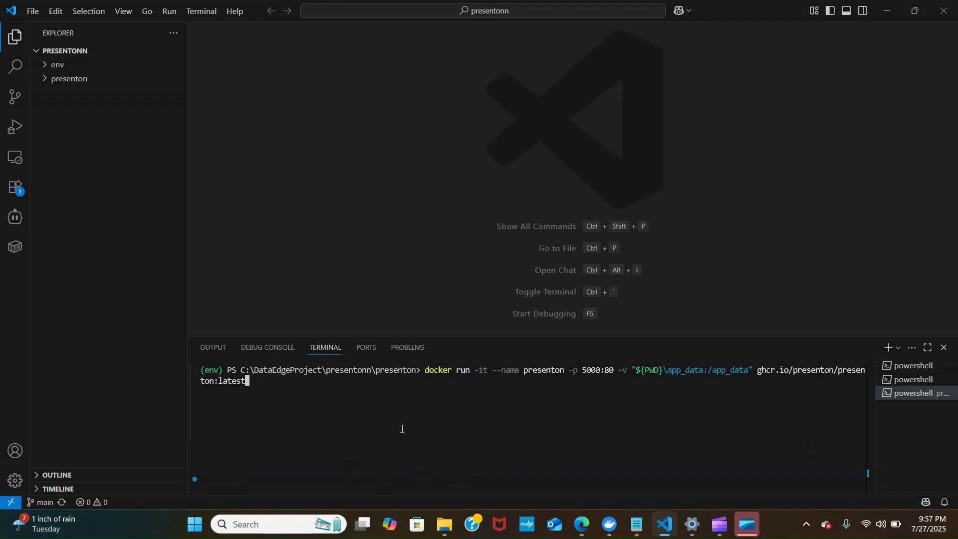
key("Return")
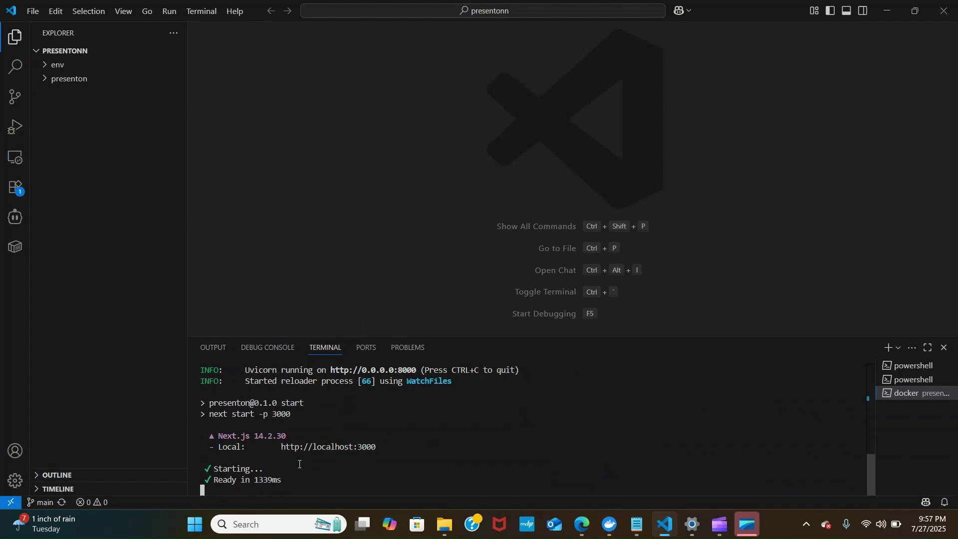
left_click(887, 11)
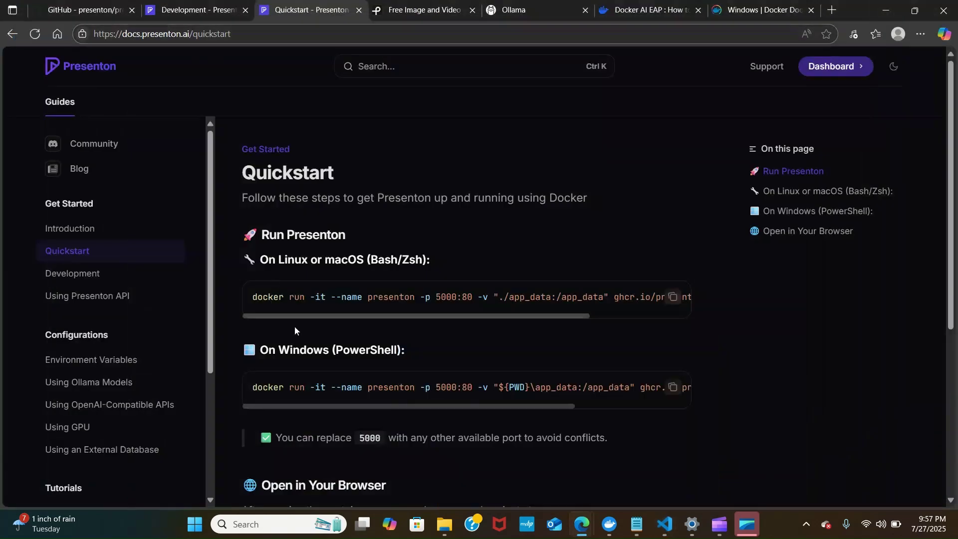
scroll(344, 405, "down", 3)
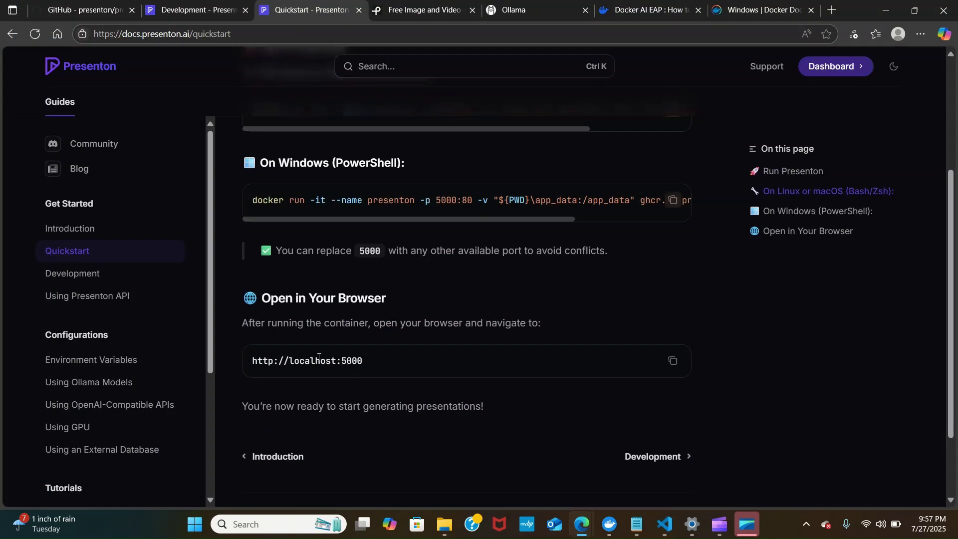
left_click(672, 365)
left_click(665, 524)
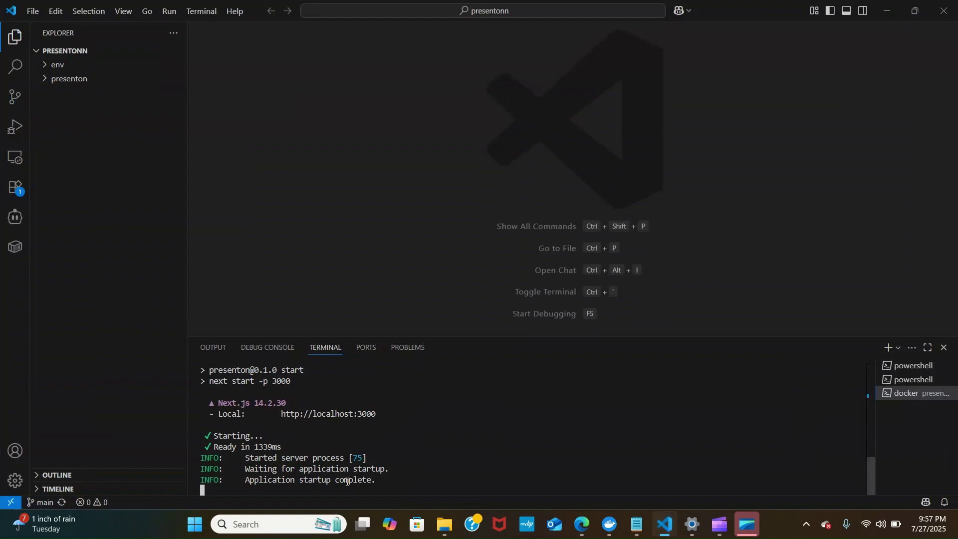
left_click(886, 10)
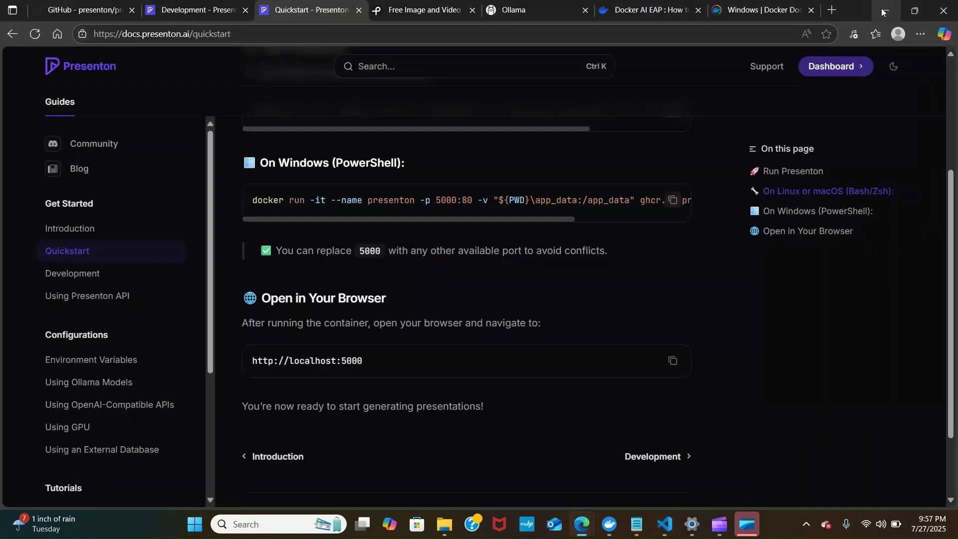
left_click(831, 10)
left_click(411, 29)
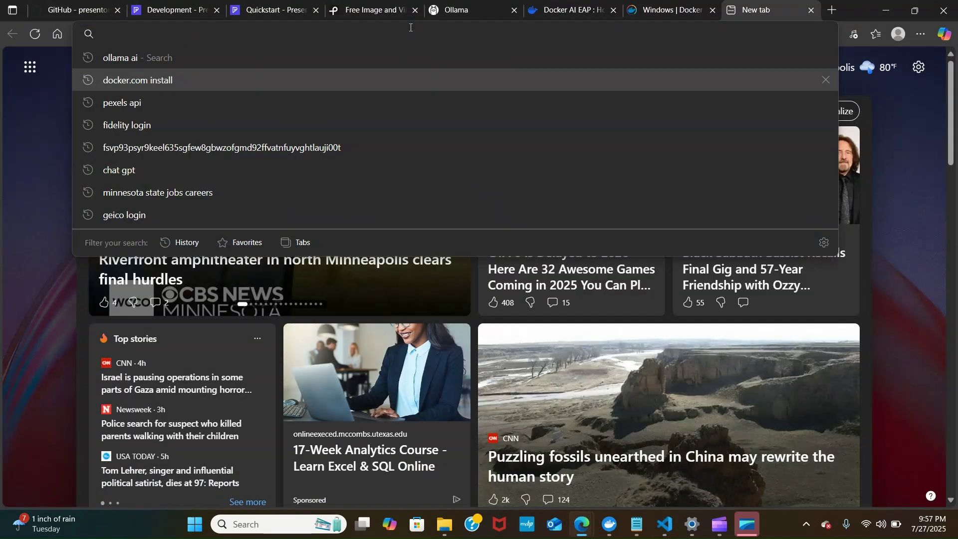
key("ctrl+v")
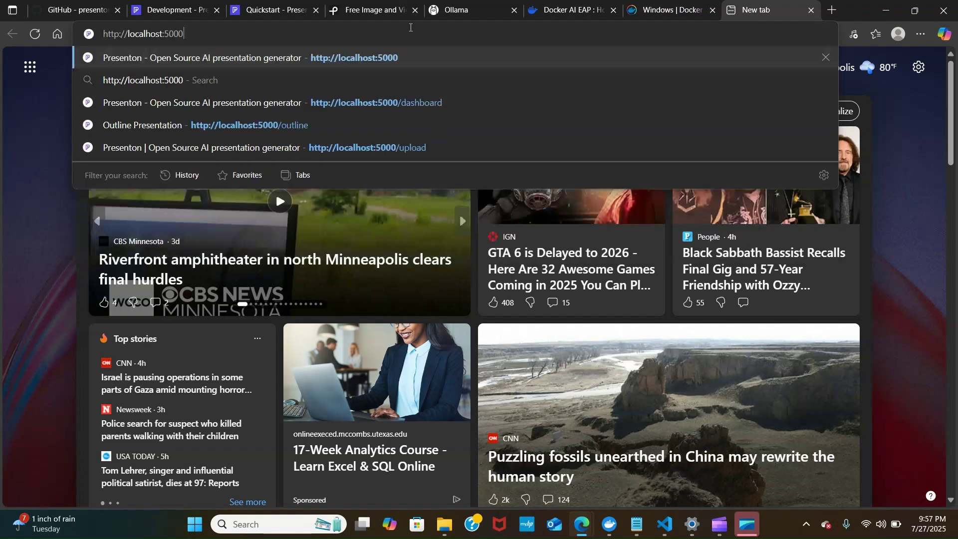
key("Return")
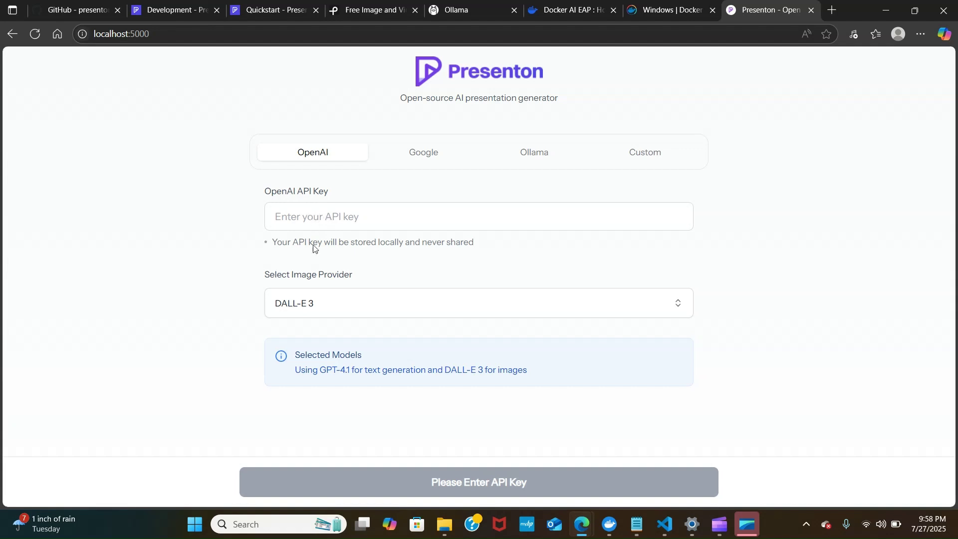
- Check the available image providers, keep DALL-E 3, then paste the OpenAI API key and save the configuration
left_click(682, 309)
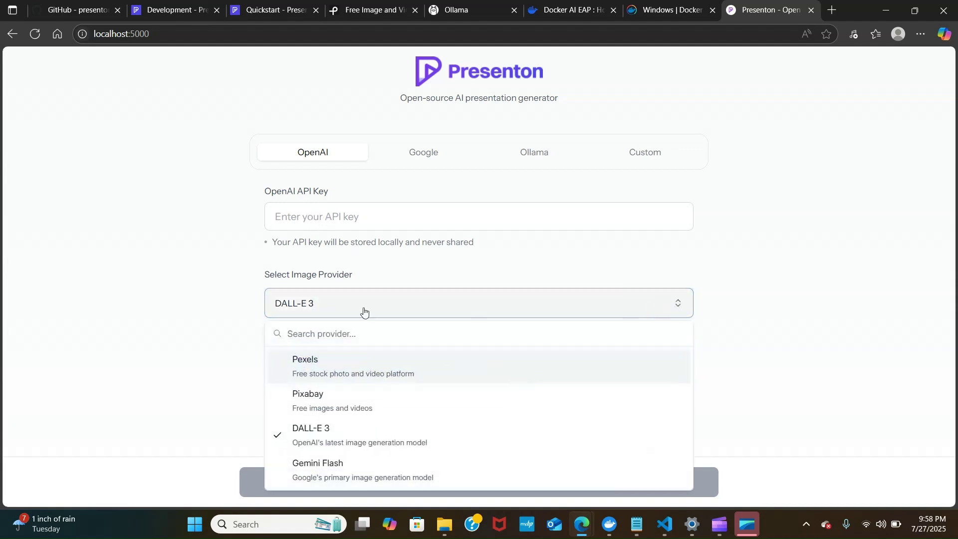
left_click(212, 380)
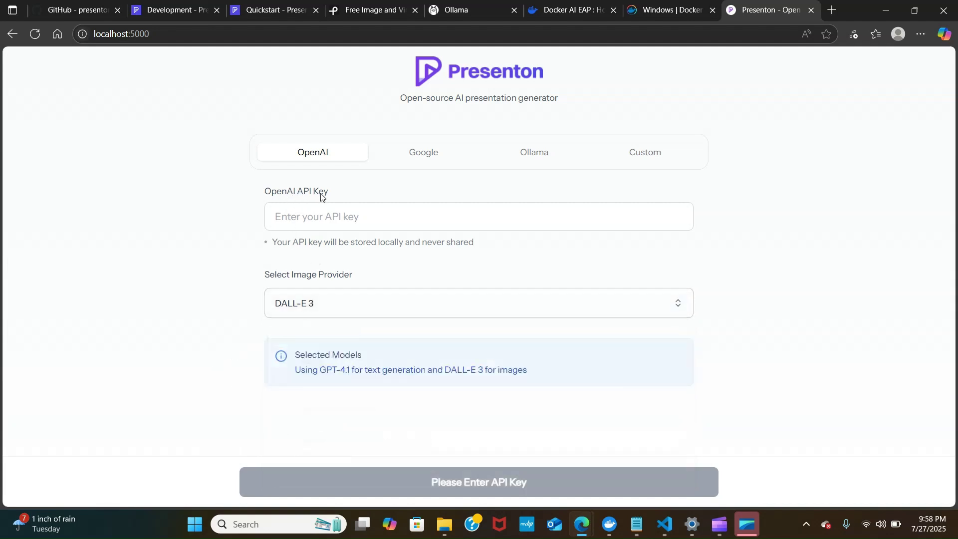
left_click(298, 212)
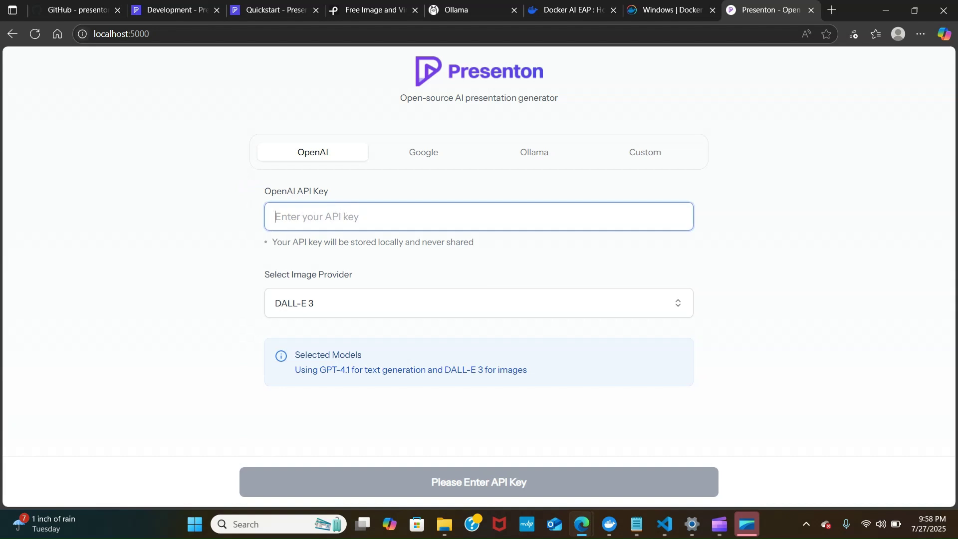
key("alt+Tab")
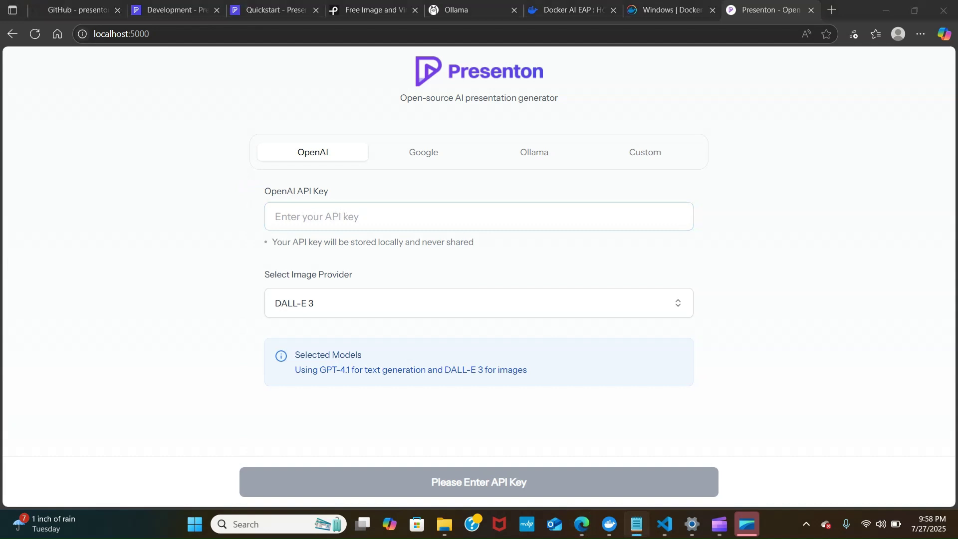
left_click(300, 223)
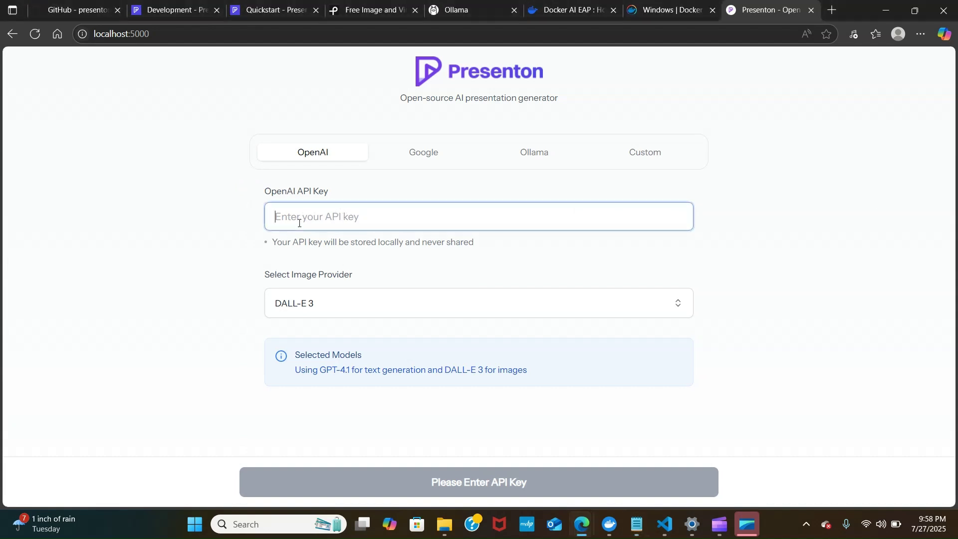
key("ctrl+v")
key("Return")
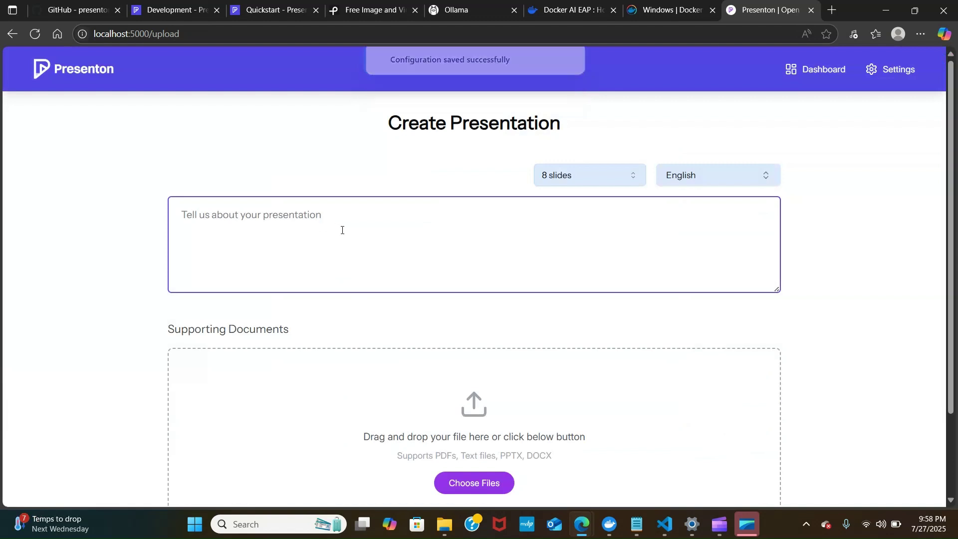
- Examine the Create Presentation form and the Dashboard page, and return to the form
scroll(344, 229, "down", 2)
scroll(344, 229, "up", 2)
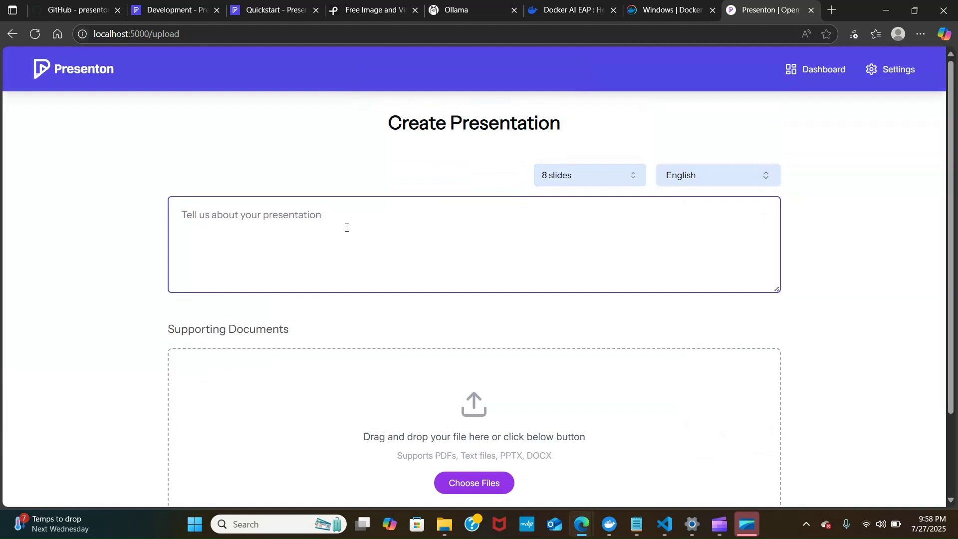
scroll(346, 226, "down", 2)
scroll(346, 225, "up", 2)
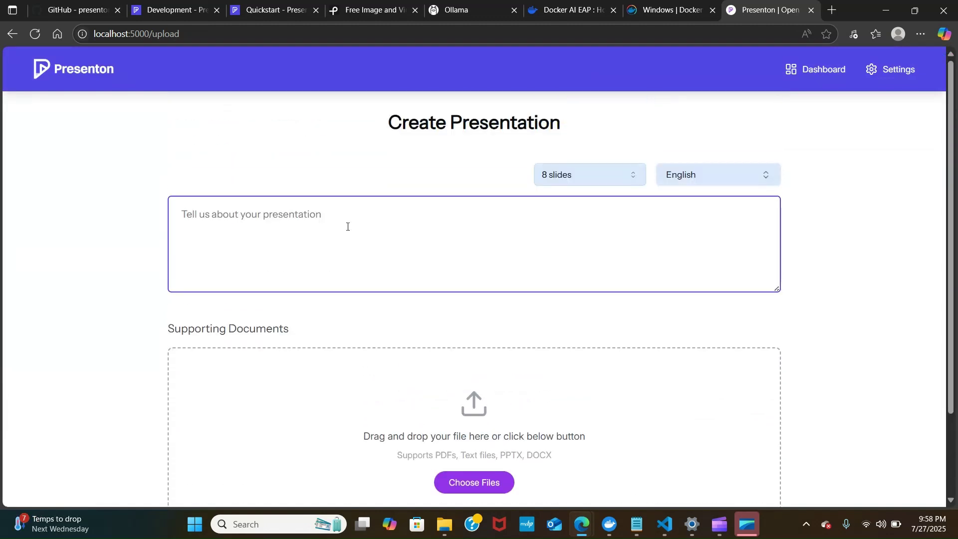
left_click(827, 71)
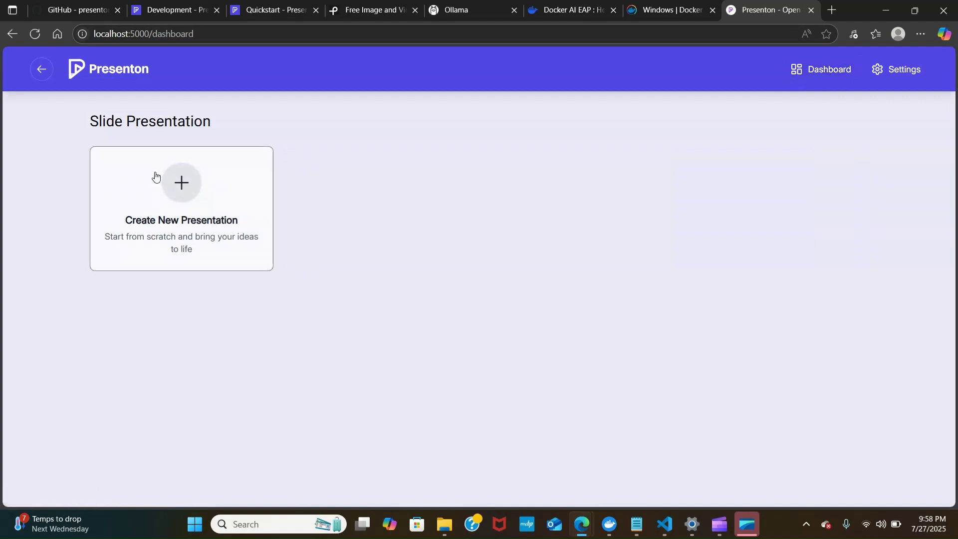
left_click(40, 75)
scroll(239, 177, "down", 2)
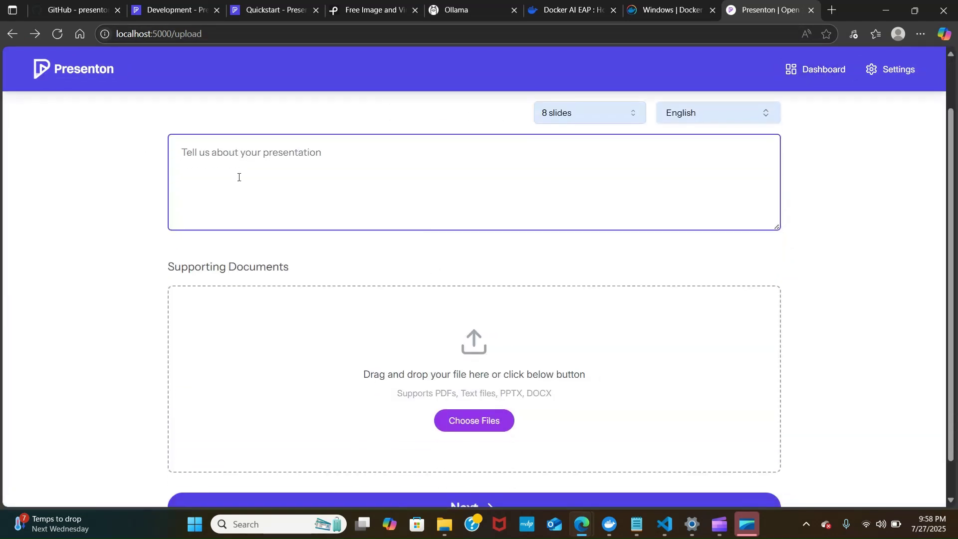
scroll(305, 208, "down", 1)
scroll(310, 212, "up", 3)
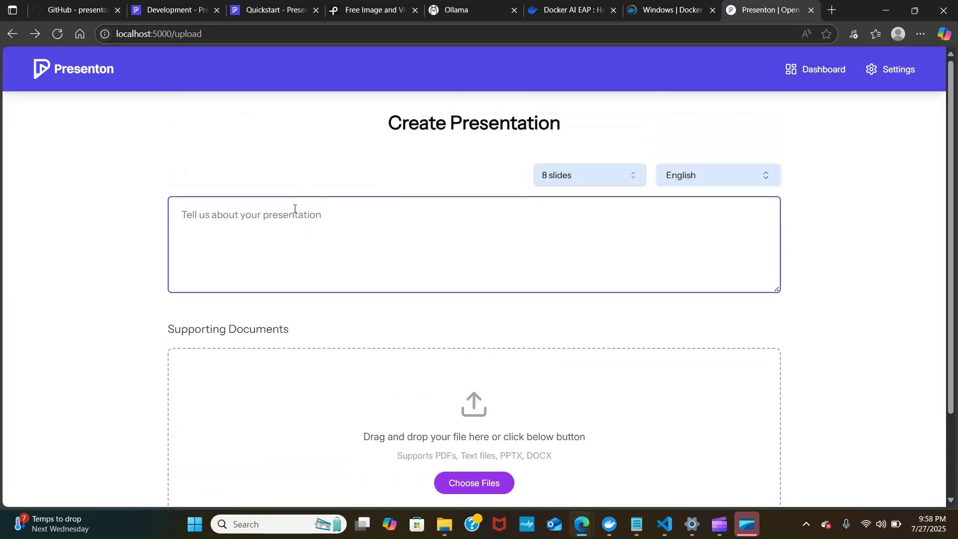
- Enter "How to lose weight without medication" as the presentation description
left_click(299, 212)
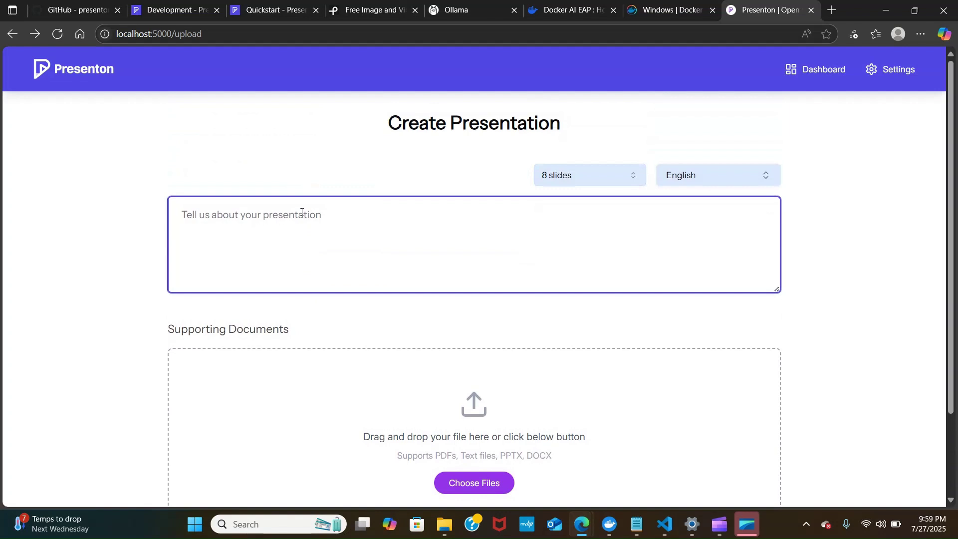
type("HOw d")
key("BackSpace")
key("BackSpace")
key("BackSpace")
key("BackSpace")
type("o")
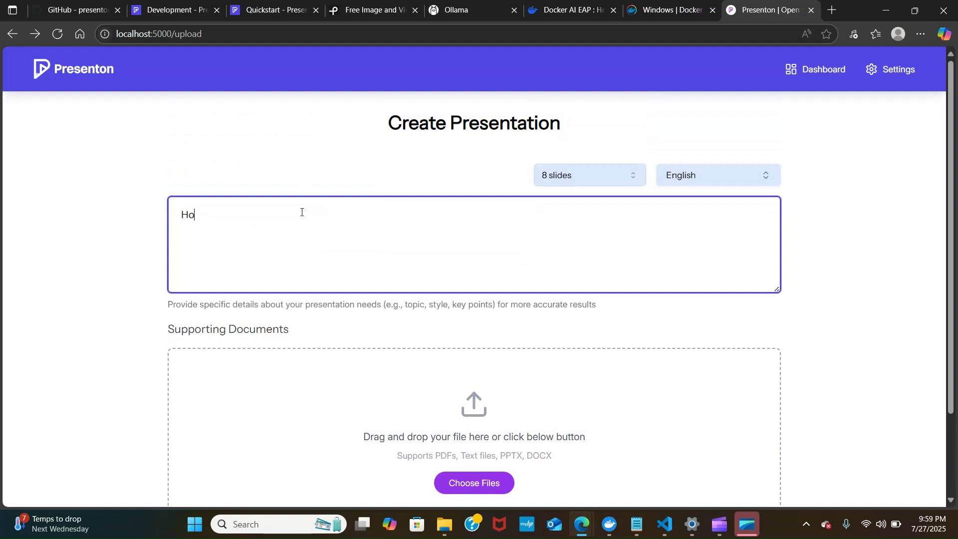
type("w to lose we")
key("Tab")
type("without me")
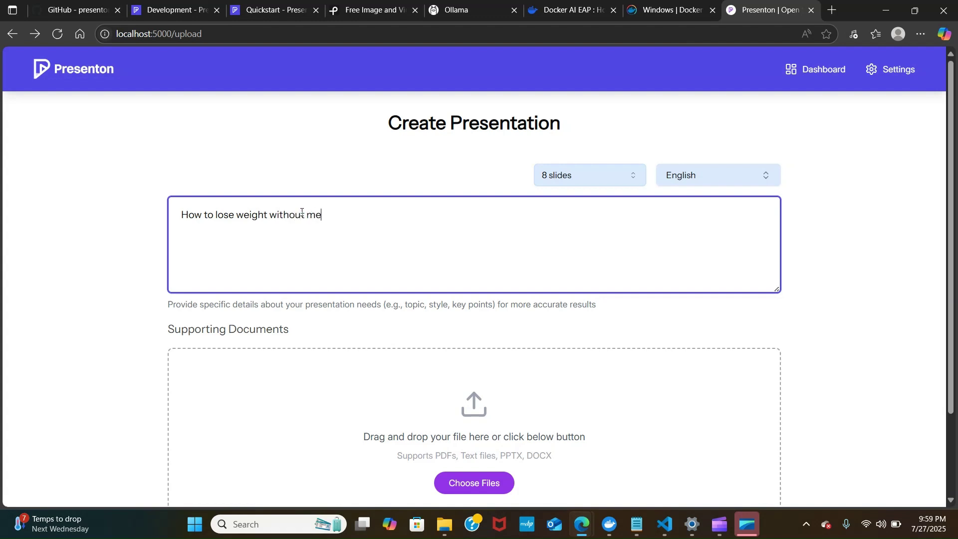
type("dication")
- Look through the available slide counts and presentation languages without changing the selection
left_click(634, 181)
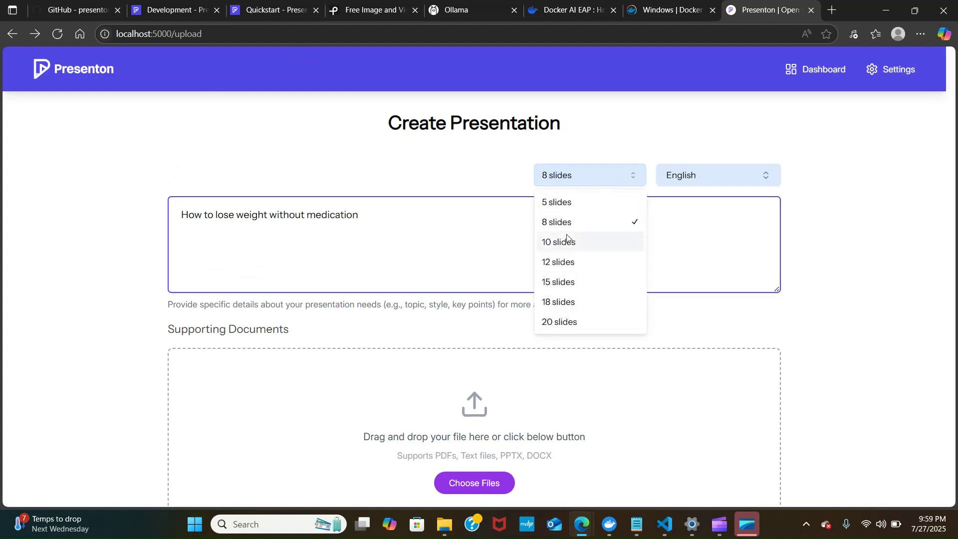
left_click(789, 233)
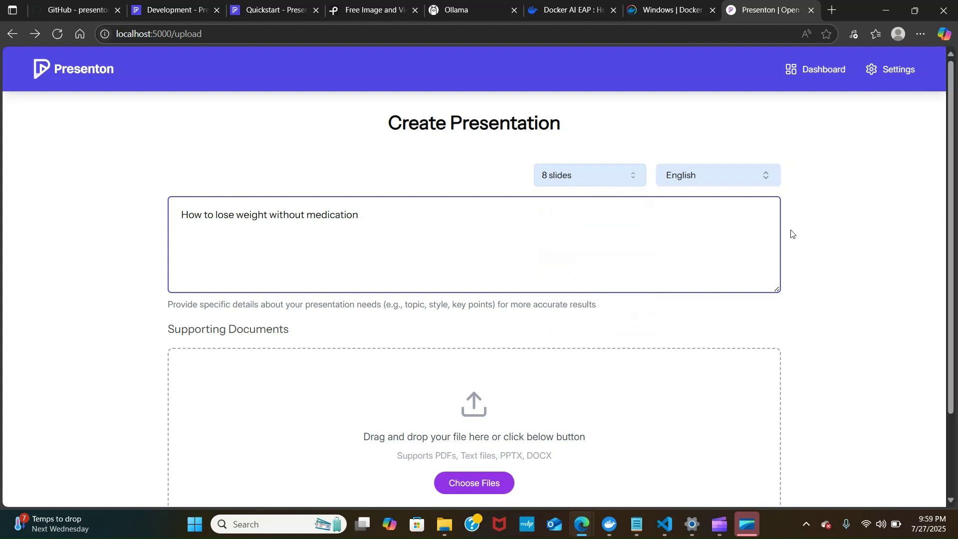
left_click(764, 174)
scroll(639, 244, "down", 1)
scroll(698, 322, "down", 20)
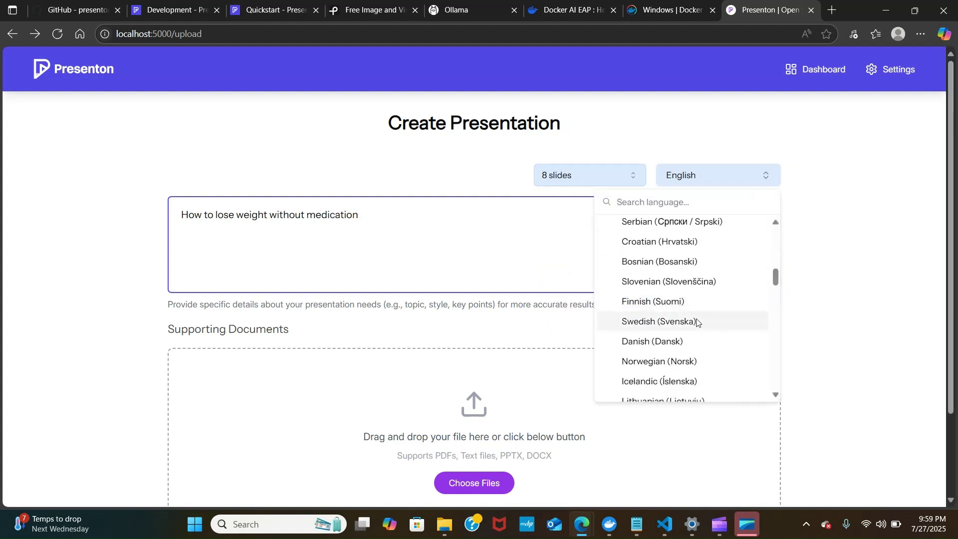
scroll(698, 322, "down", 8)
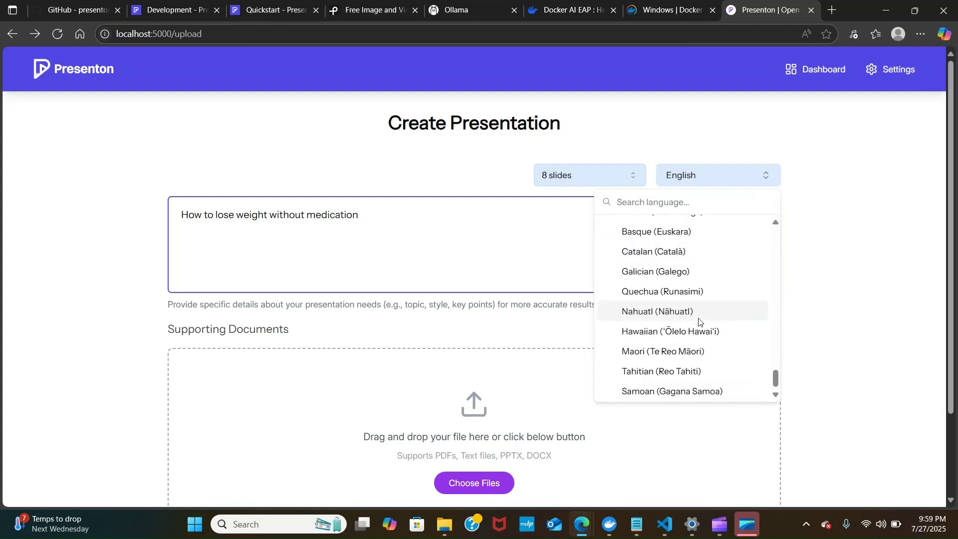
scroll(699, 322, "up", 5)
scroll(700, 324, "down", 5)
scroll(700, 323, "up", 20)
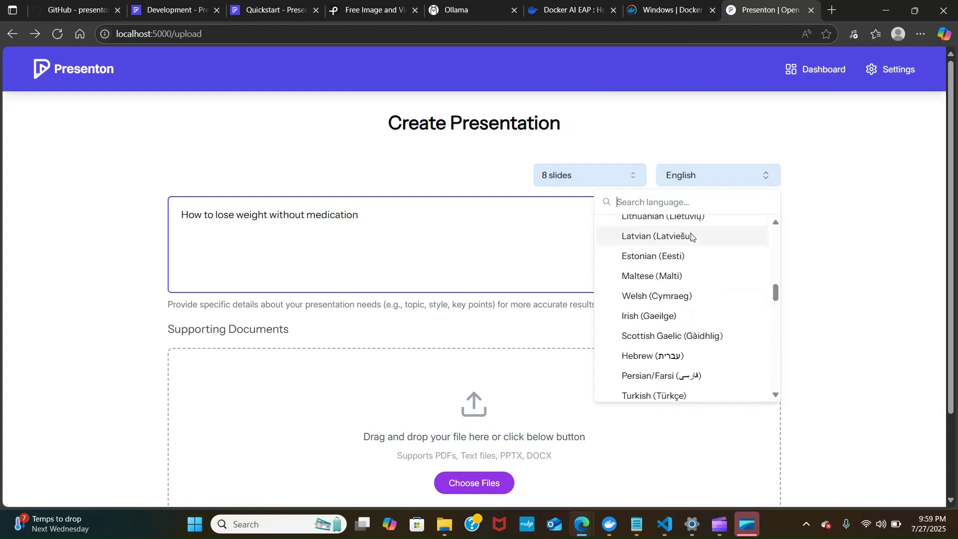
scroll(750, 276, "up", 3)
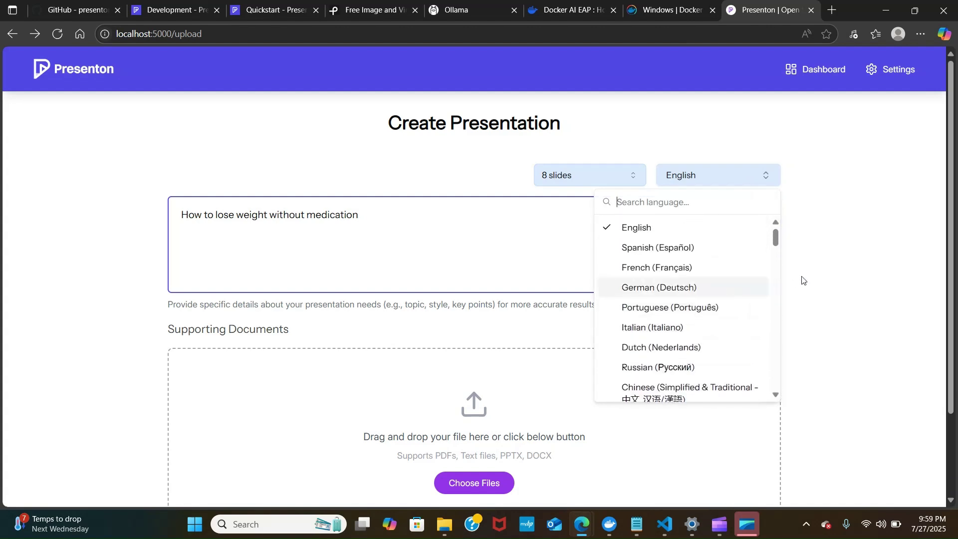
left_click(588, 313)
- Generate the presentation outline without supporting documents and review its slide topics
scroll(332, 315, "down", 2)
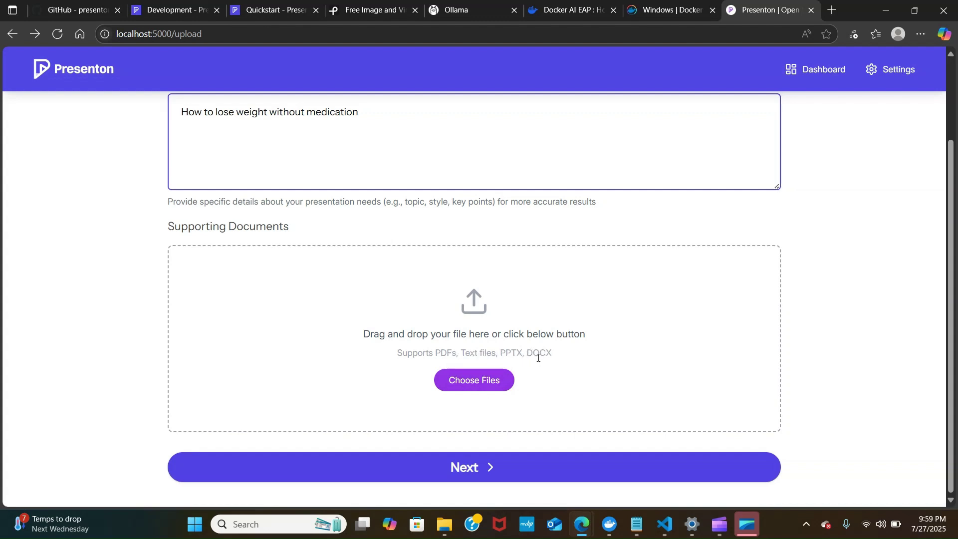
left_click(483, 475)
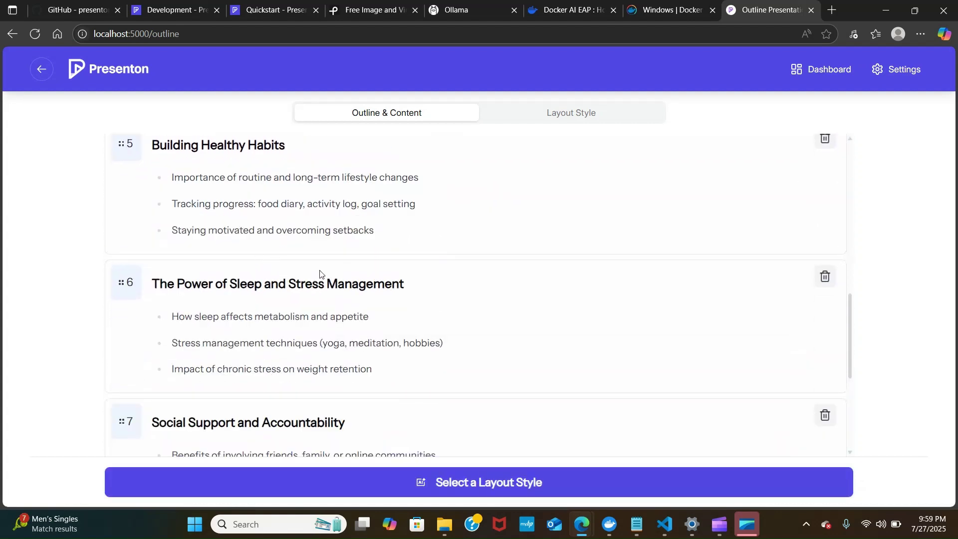
scroll(333, 305, "up", 10)
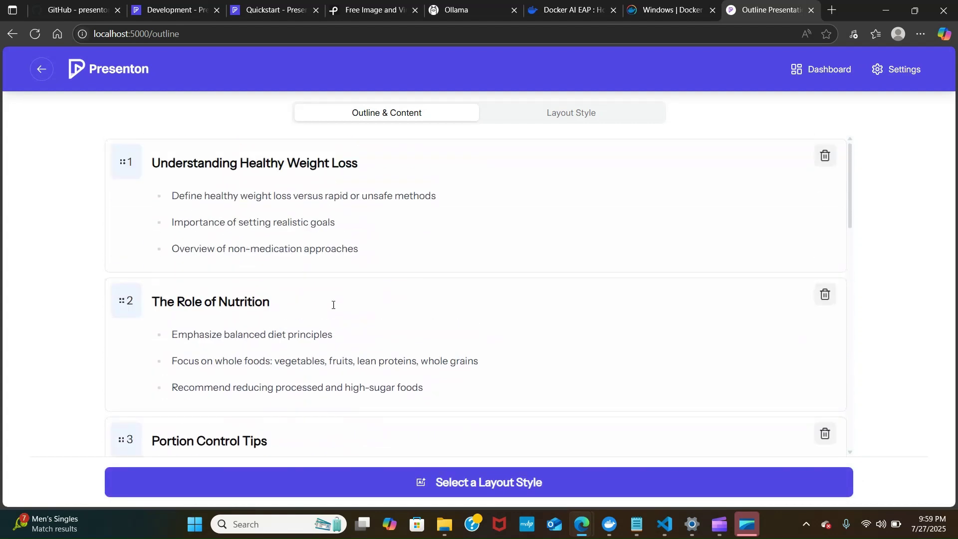
scroll(333, 305, "down", 15)
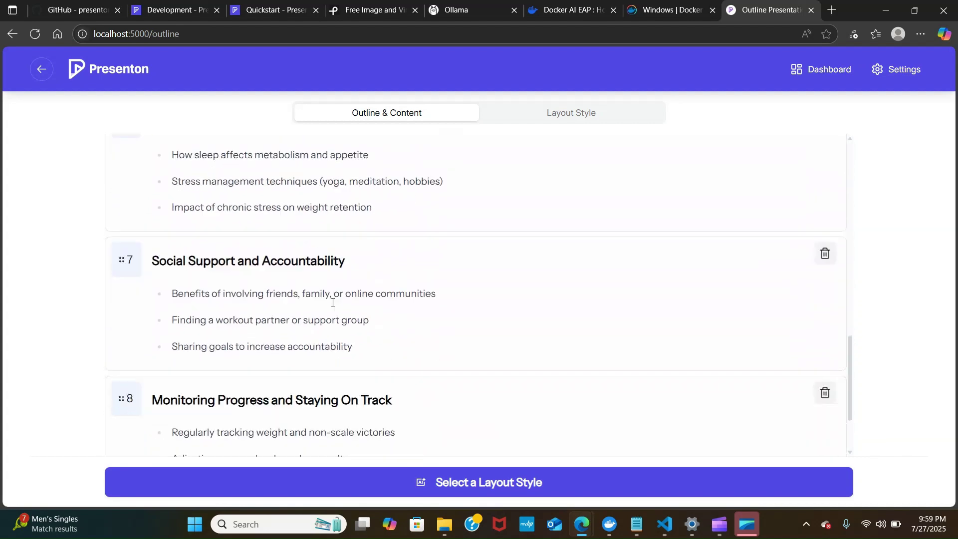
scroll(334, 298, "up", 3)
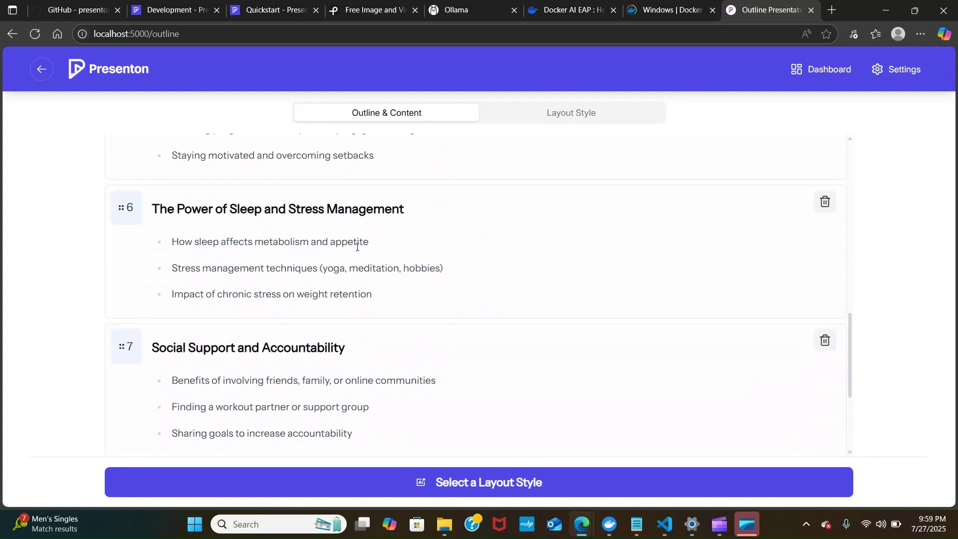
- Compare the available layout styles and generate the presentation with the Classic layout
left_click(552, 115)
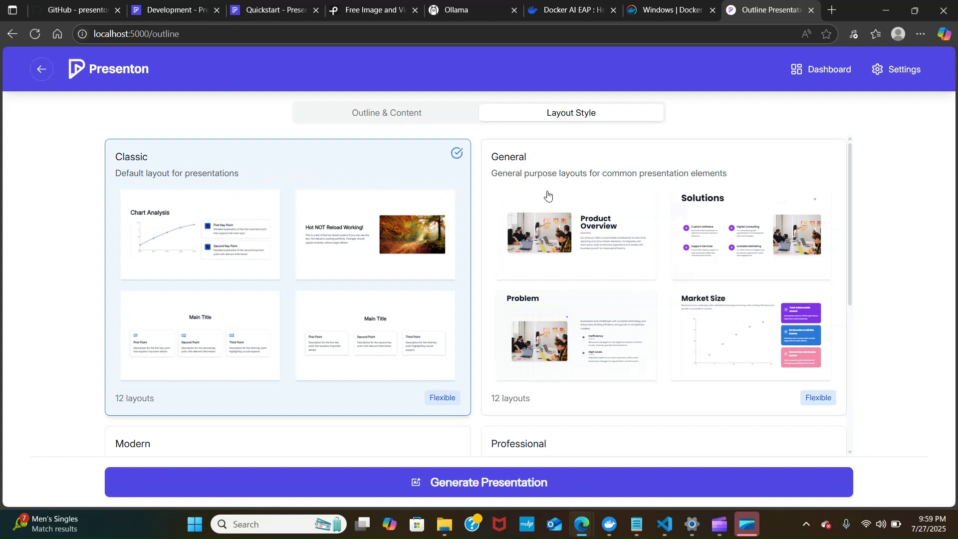
scroll(546, 225, "down", 5)
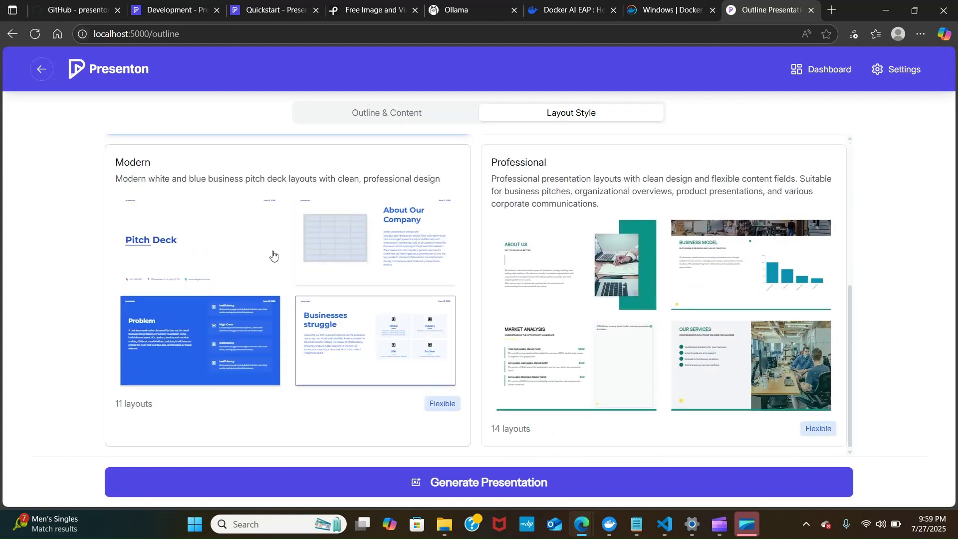
scroll(556, 345, "up", 1)
scroll(556, 344, "up", 5)
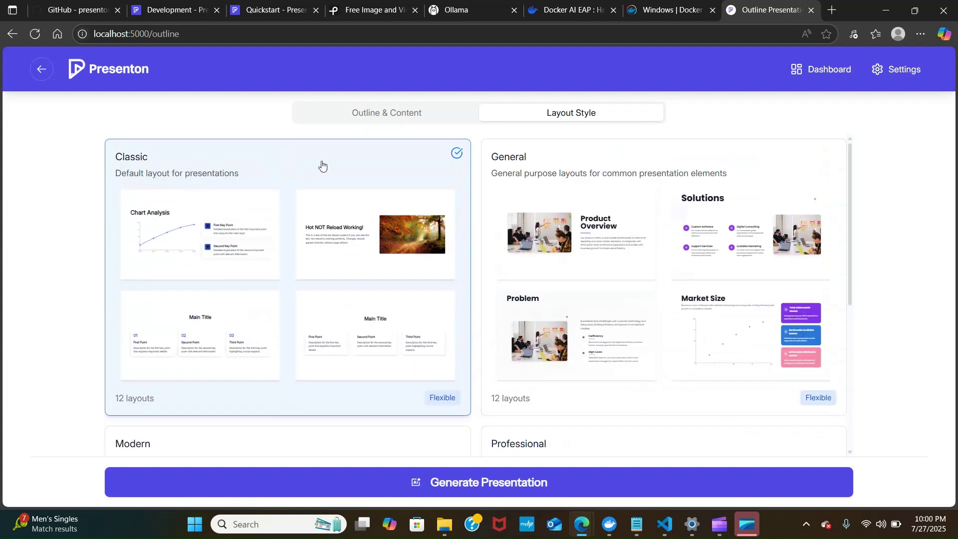
scroll(406, 220, "down", 3)
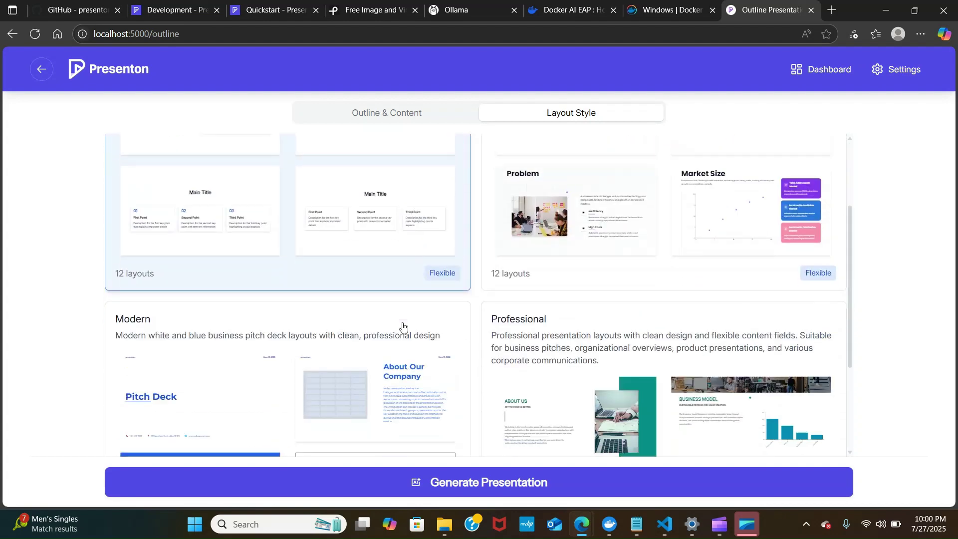
left_click(506, 475)
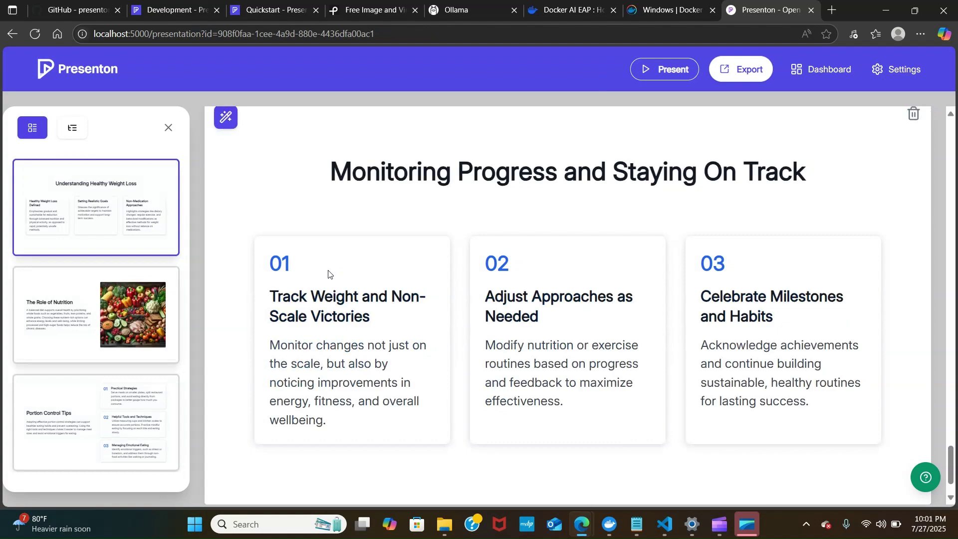
- Go back to the first slide and review Understanding Healthy Weight Loss, The Role of Nutrition and Portion Control Tips
scroll(662, 385, "up", 3)
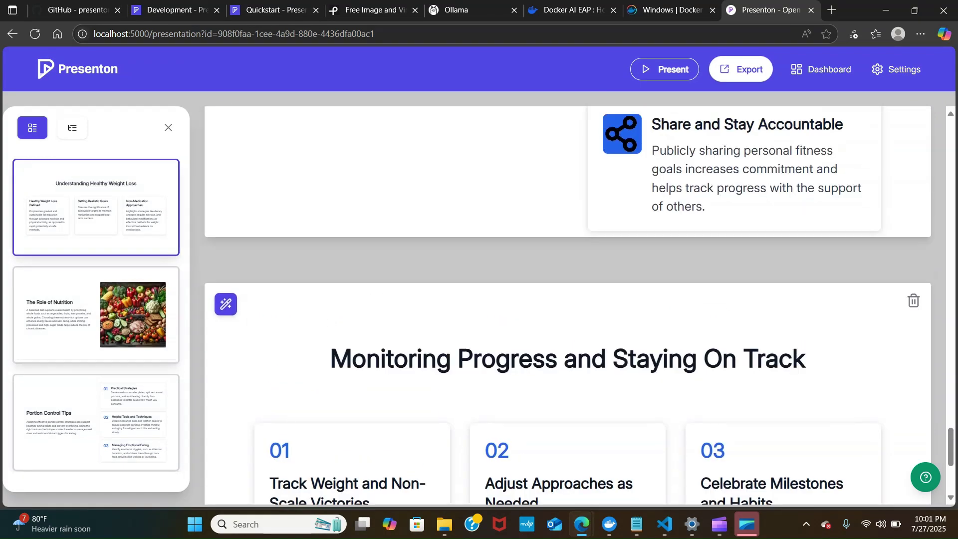
left_click_drag(955, 452, 953, 144)
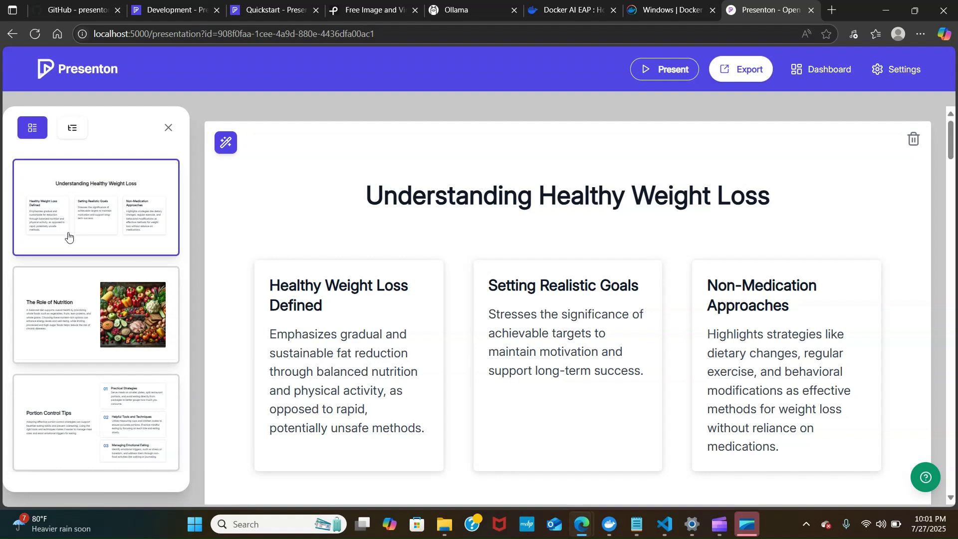
left_click(88, 214)
scroll(374, 303, "up", 1)
left_click(122, 228)
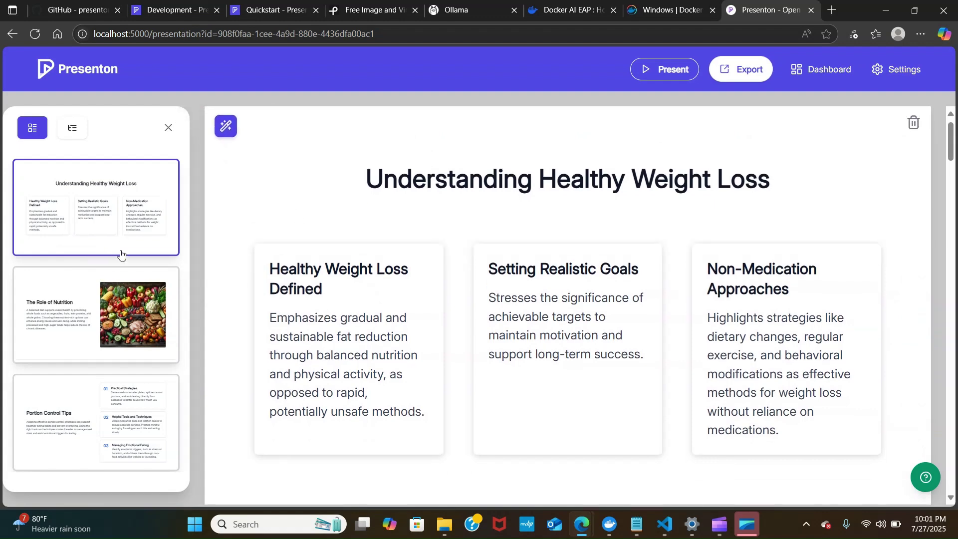
left_click(115, 305)
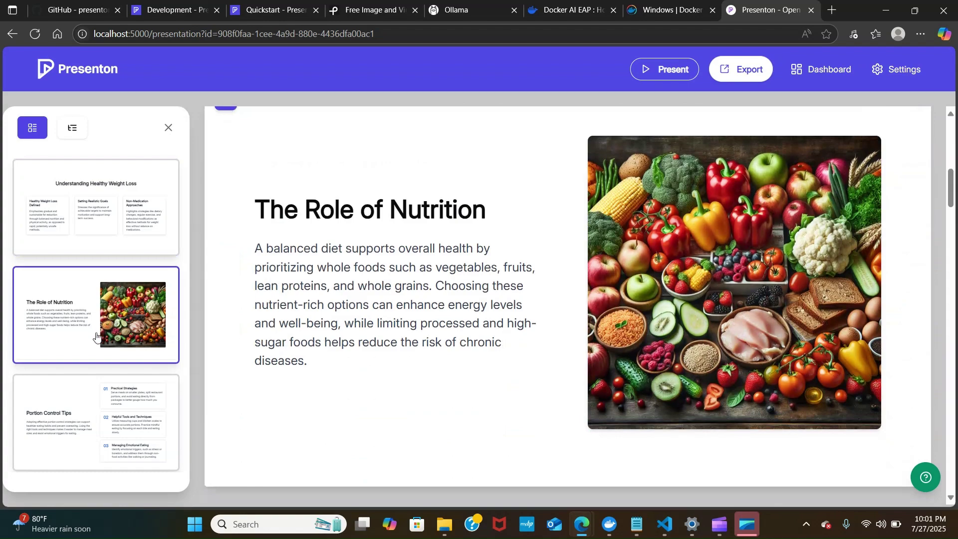
left_click(84, 415)
- Review the Physical Activity and Exercise, Monitoring Progress, and Social Support and Accountability slides using their thumbnails
scroll(88, 419, "down", 3)
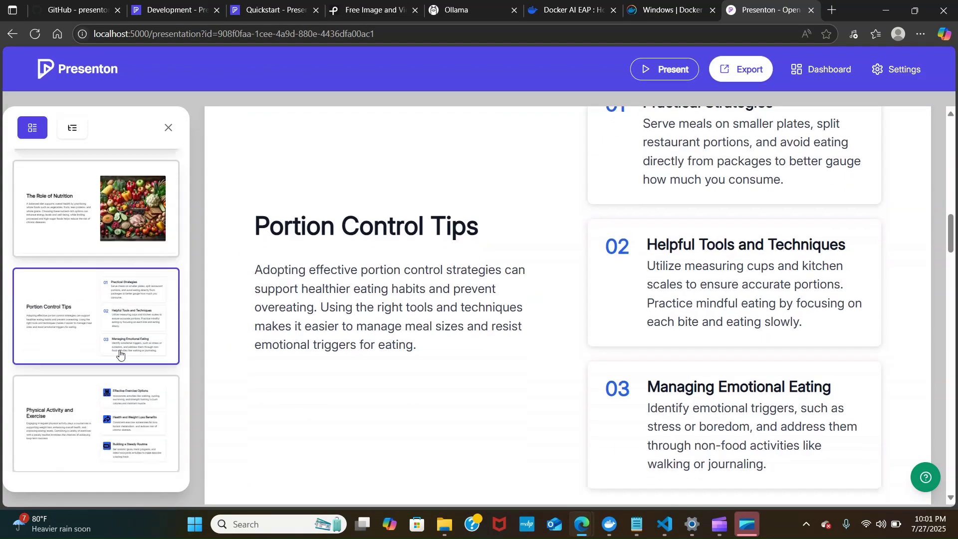
left_click(101, 389)
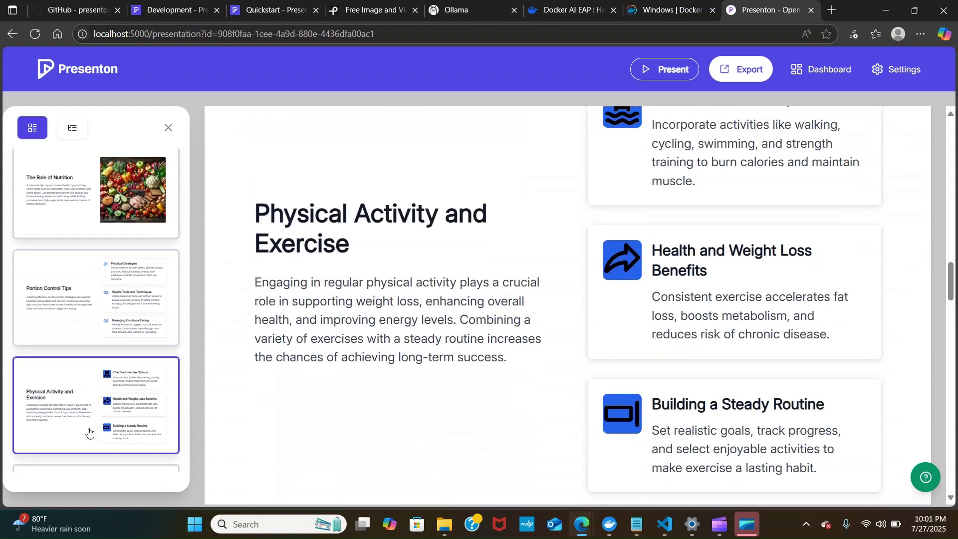
scroll(101, 406, "down", 8)
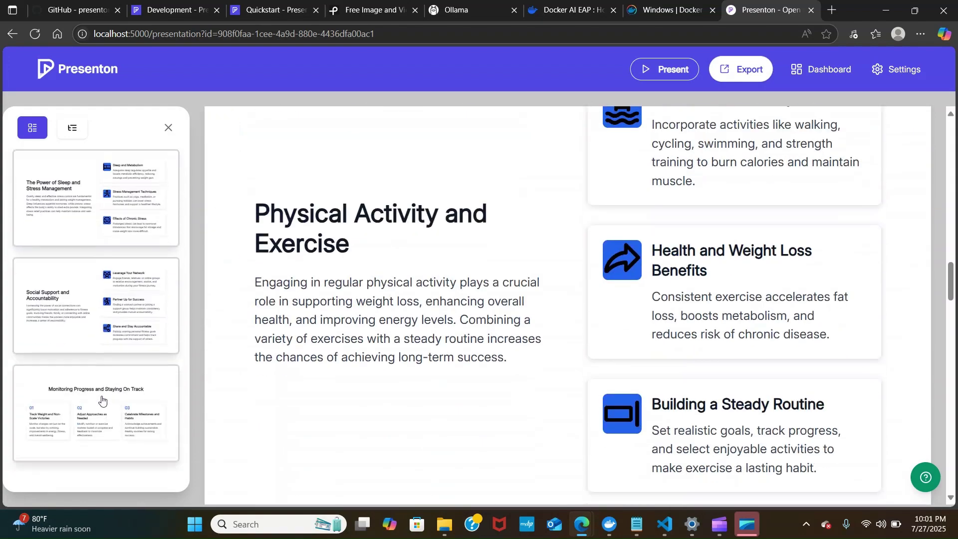
left_click(101, 399)
left_click(105, 336)
scroll(177, 341, "up", 3)
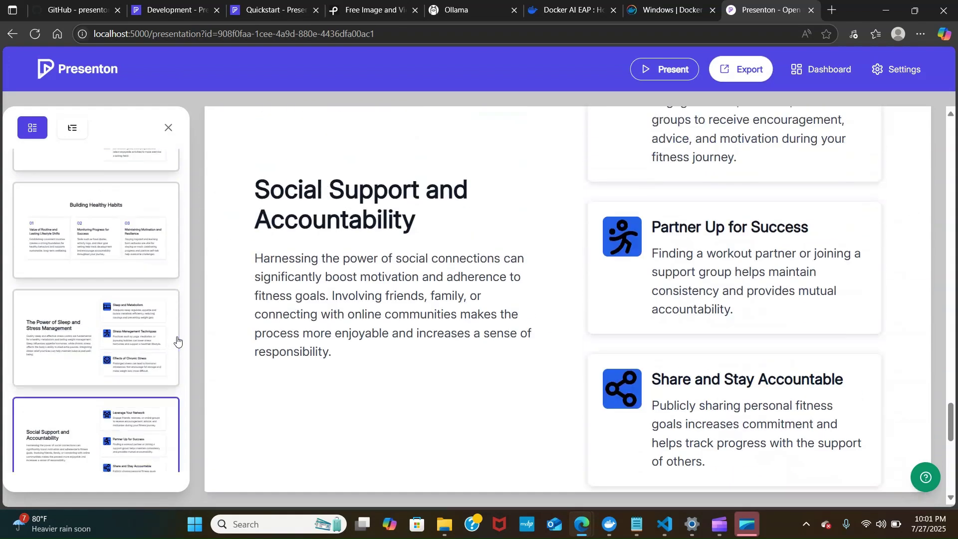
scroll(177, 341, "up", 8)
- Update the slide The Power of Sleep and Stress Management twice with the AI prompt "Change the title"
scroll(387, 289, "up", 10)
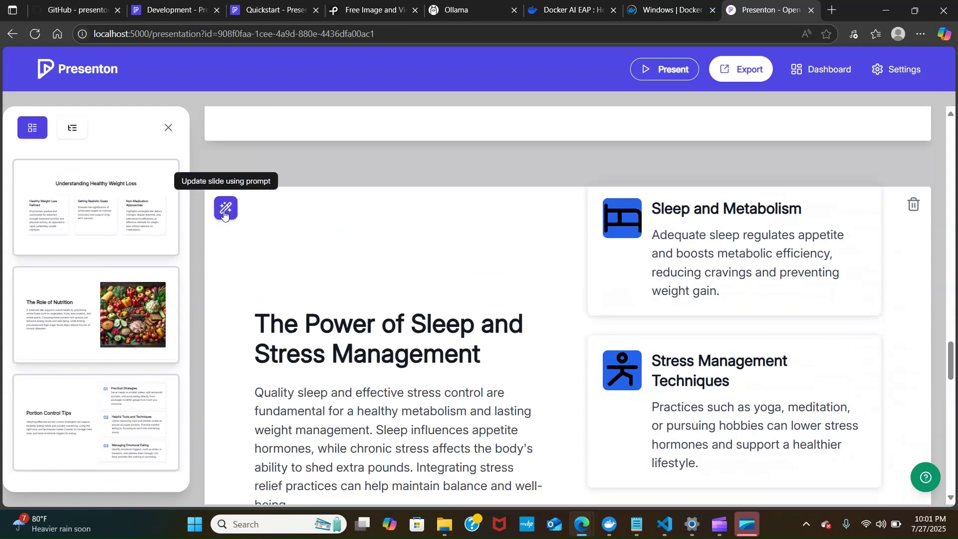
left_click(224, 215)
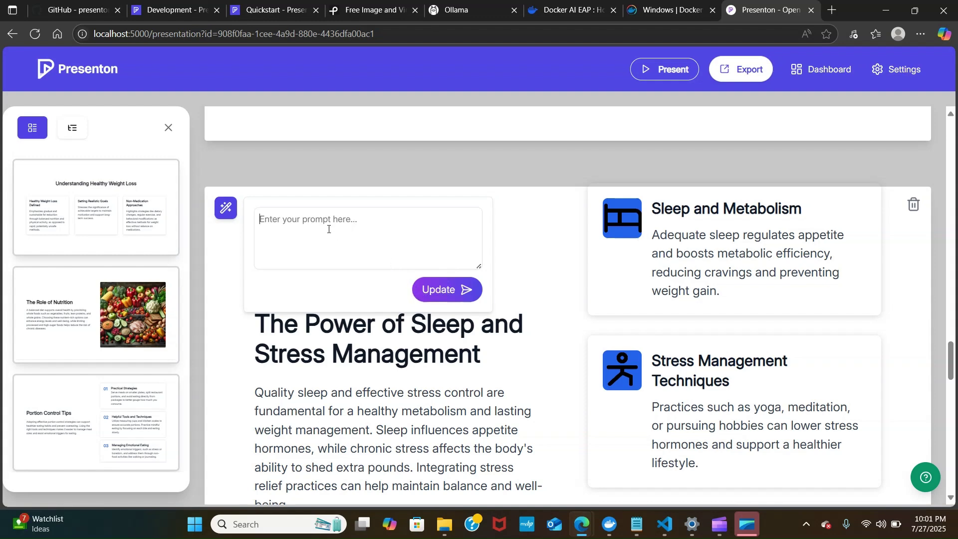
type("Change the title")
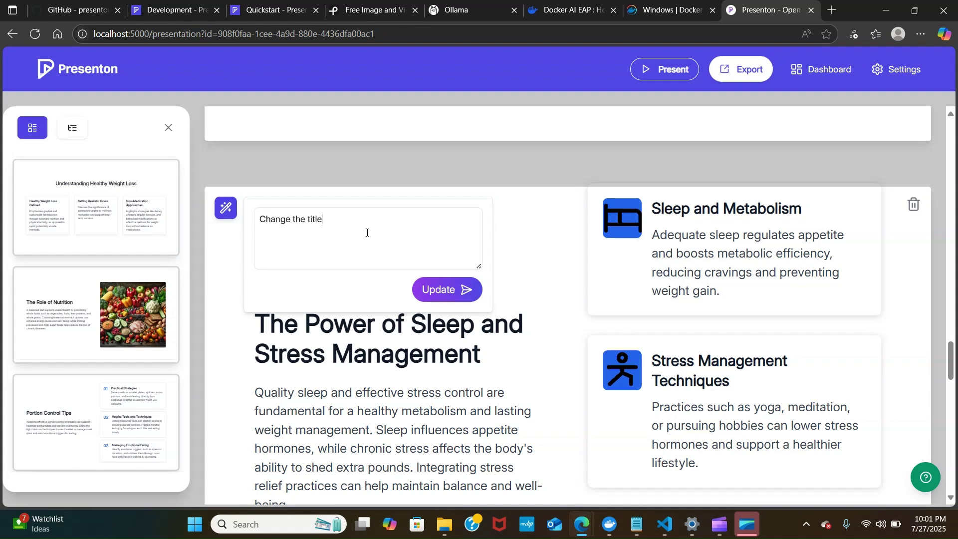
left_click(445, 294)
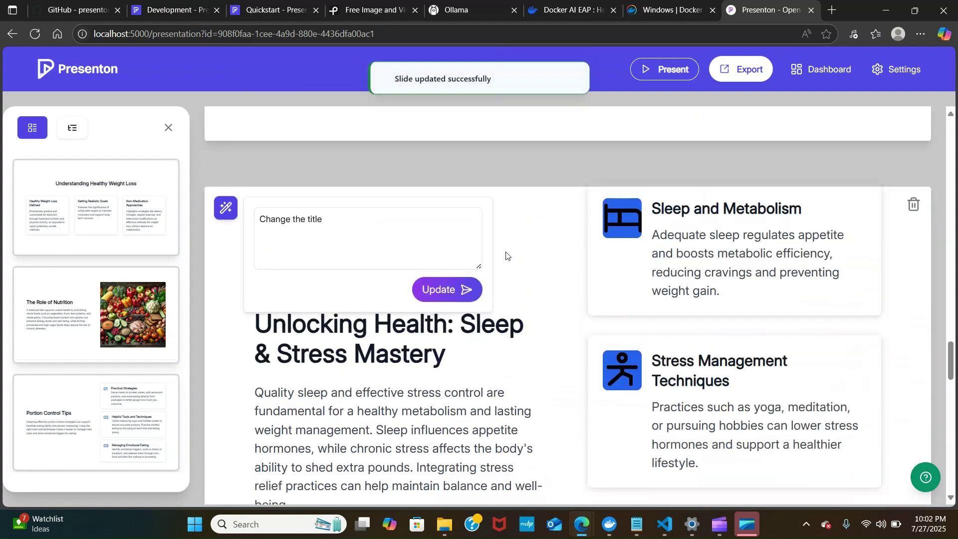
left_click(440, 288)
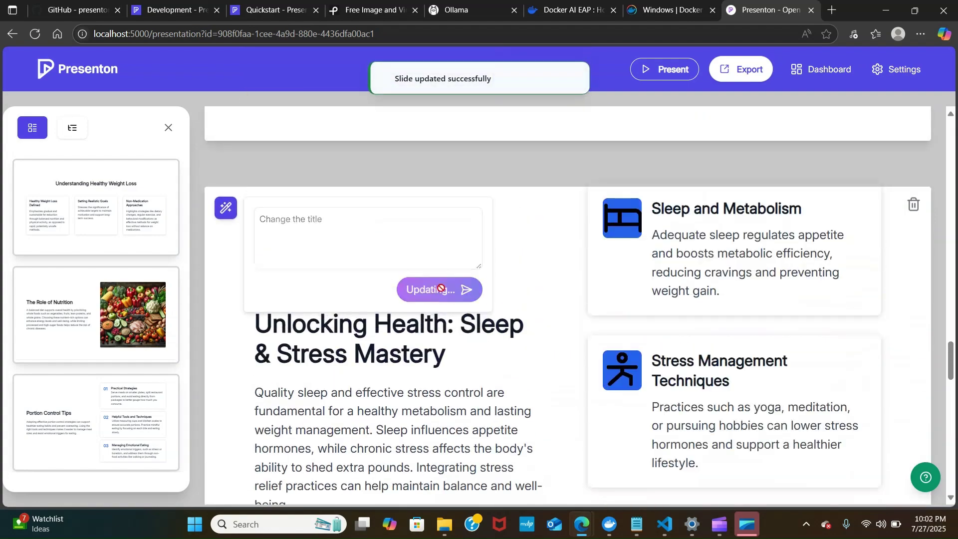
- Go to the end of the presentation and look at the available export formats without exporting
scroll(549, 300, "down", 15)
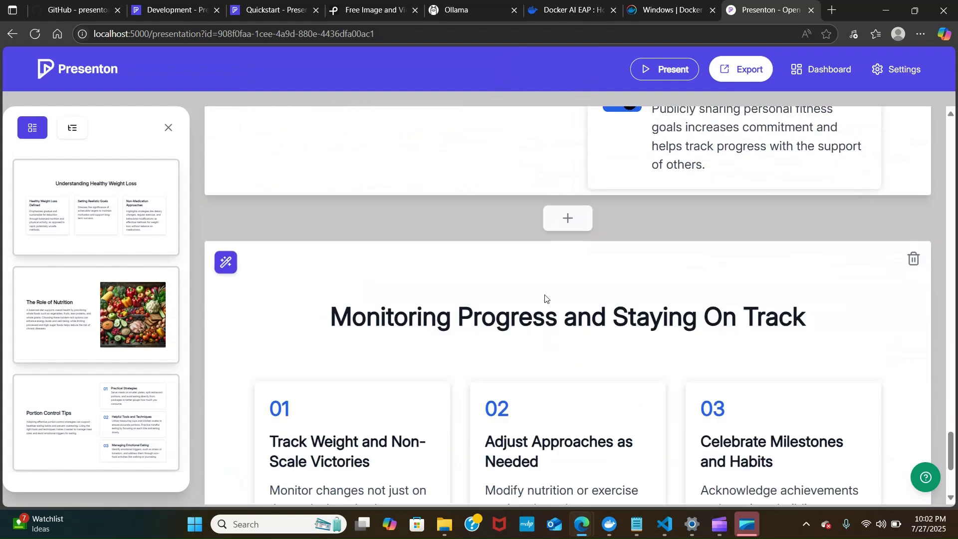
scroll(545, 299, "down", 4)
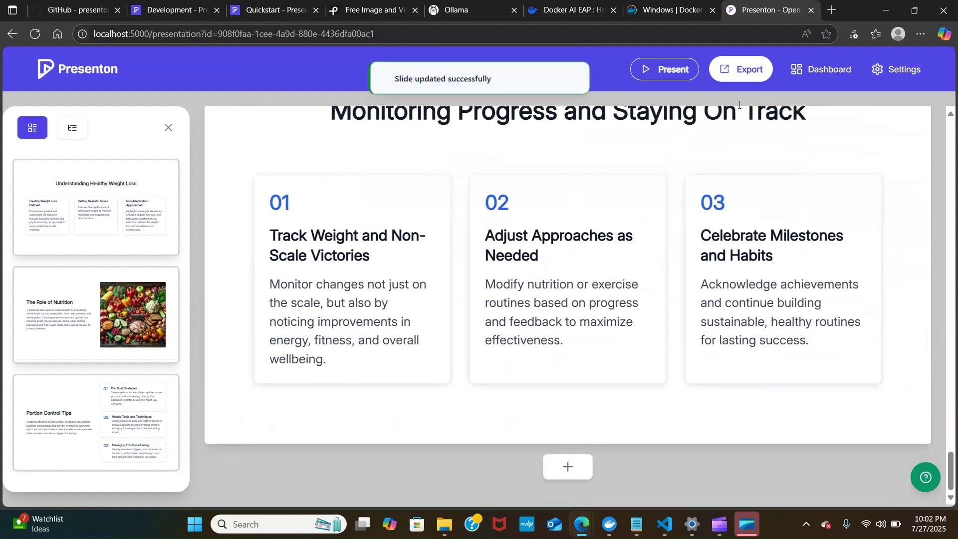
left_click(756, 70)
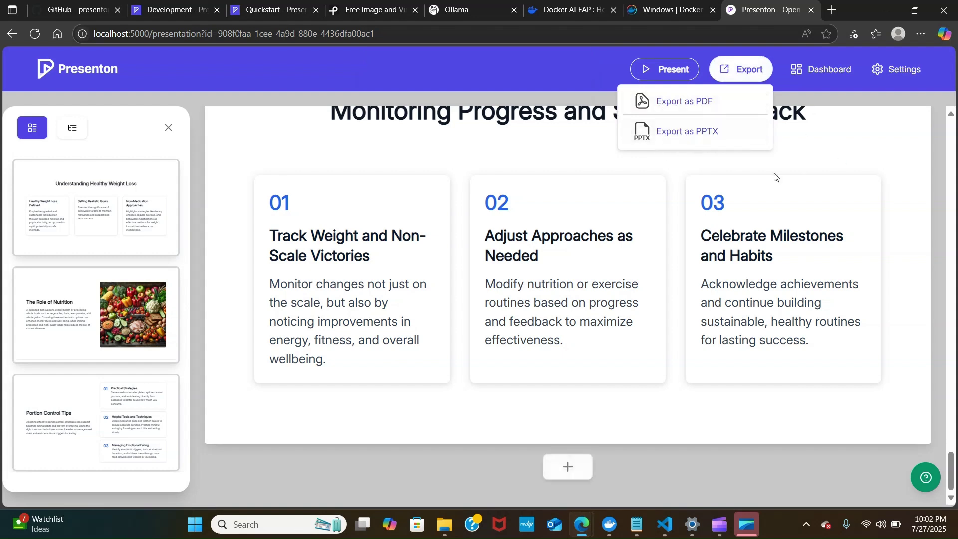
left_click(556, 70)
scroll(793, 275, "up", 12)
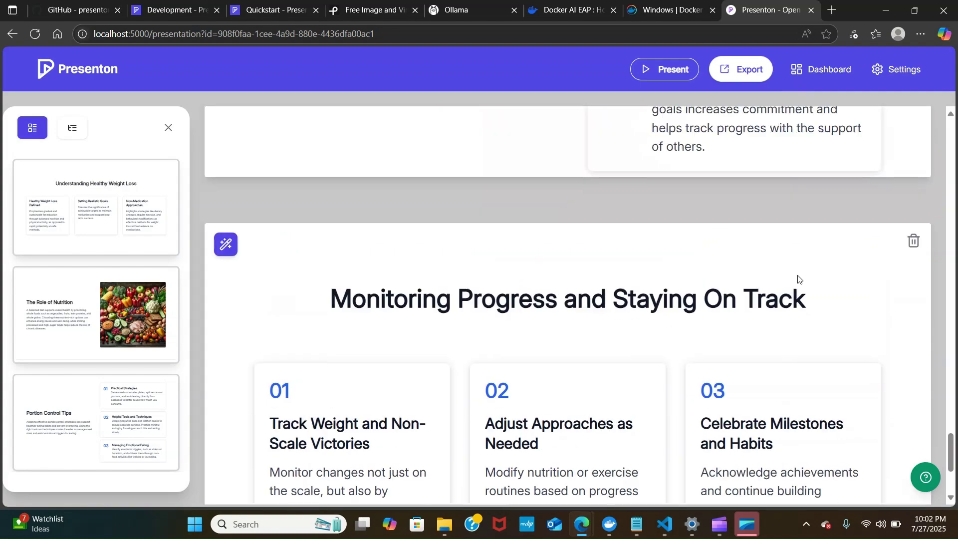
scroll(903, 78, "up", 3)
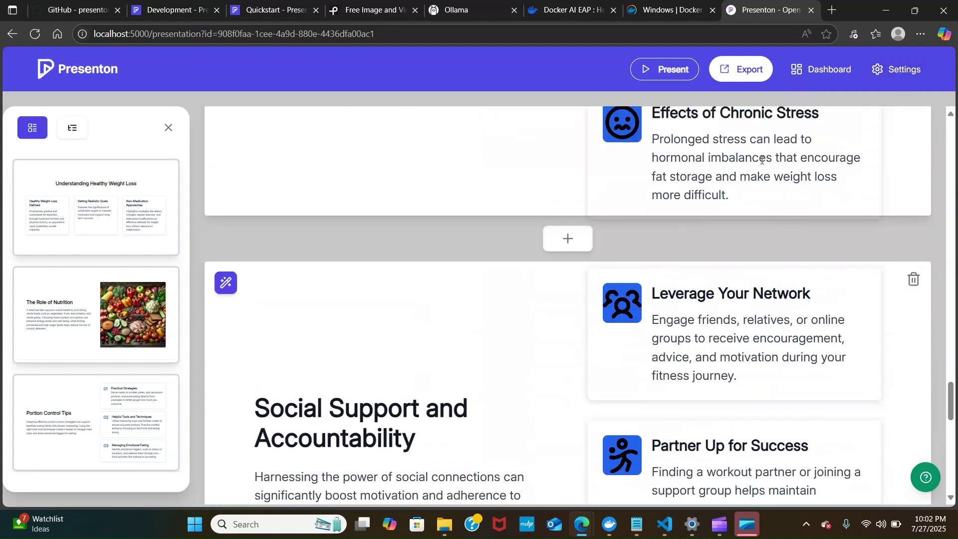
- Open the settings and examine the supported Ollama models, comparing their download sizes and graph support
left_click(906, 75)
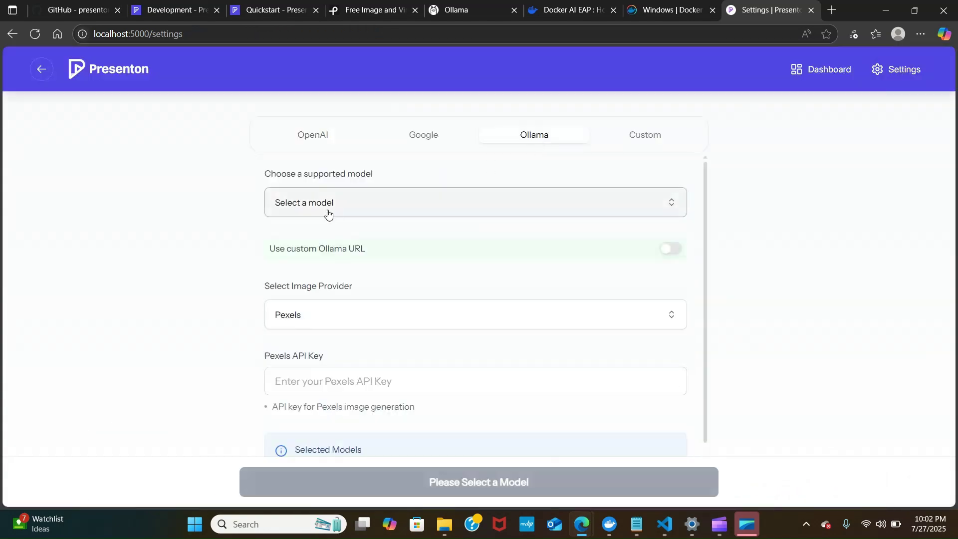
left_click(406, 202)
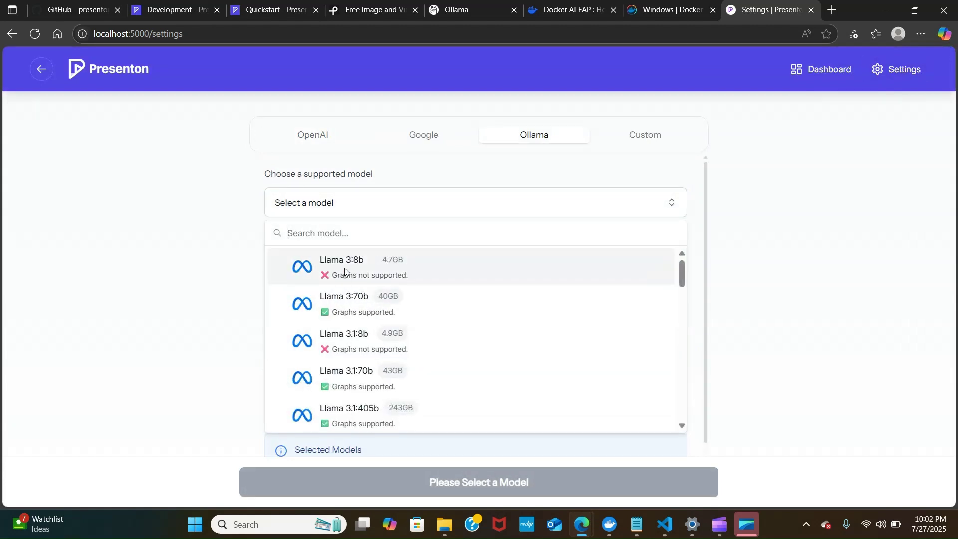
scroll(344, 271, "down", 2)
scroll(345, 272, "down", 4)
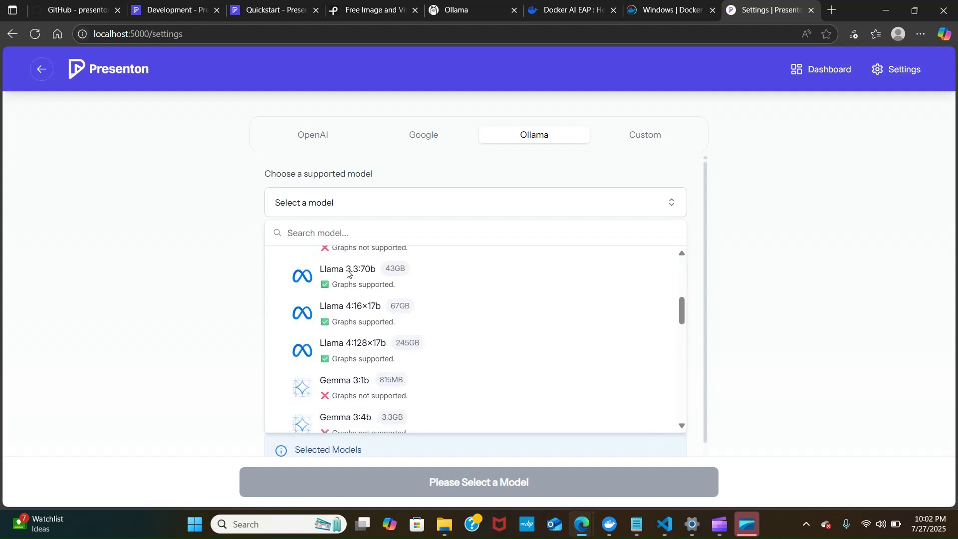
scroll(348, 274, "down", 8)
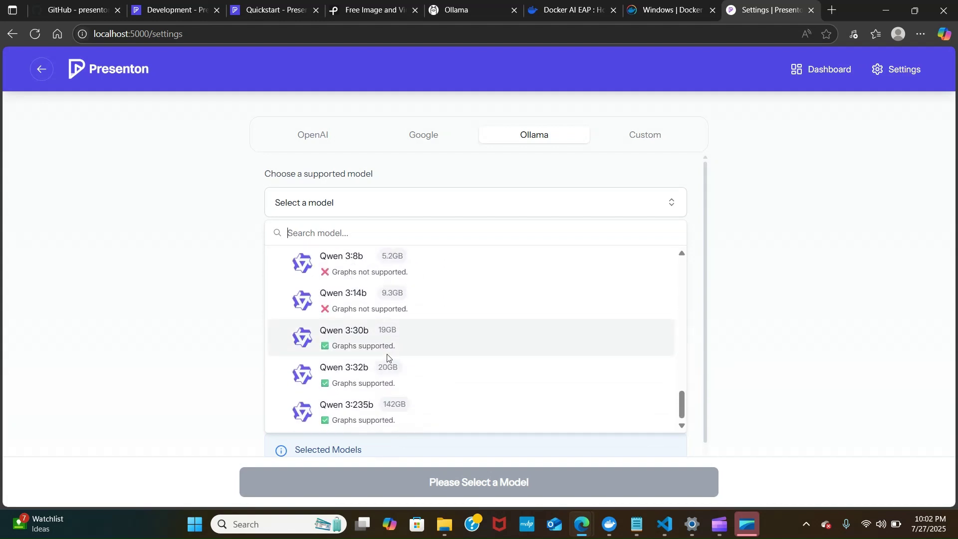
scroll(386, 351, "up", 8)
scroll(385, 351, "up", 8)
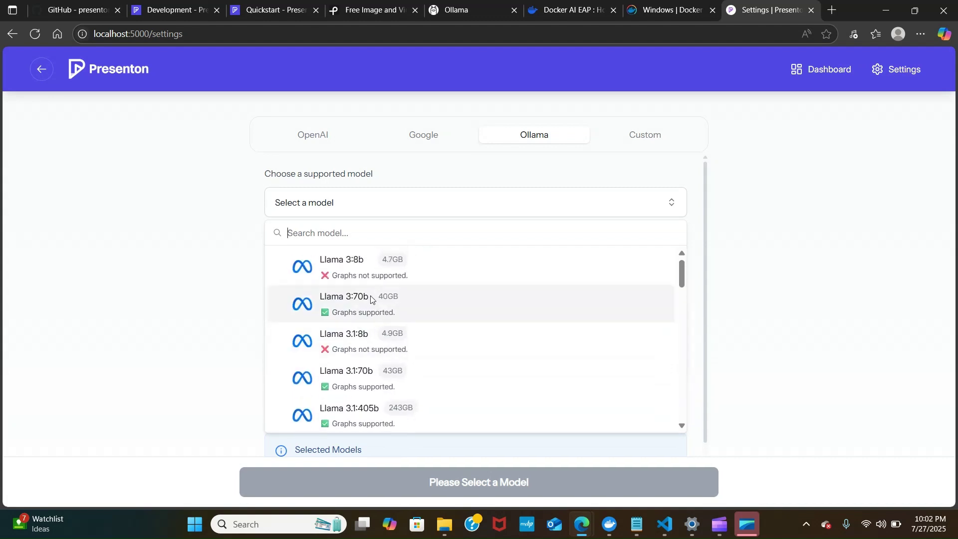
scroll(370, 301, "down", 3)
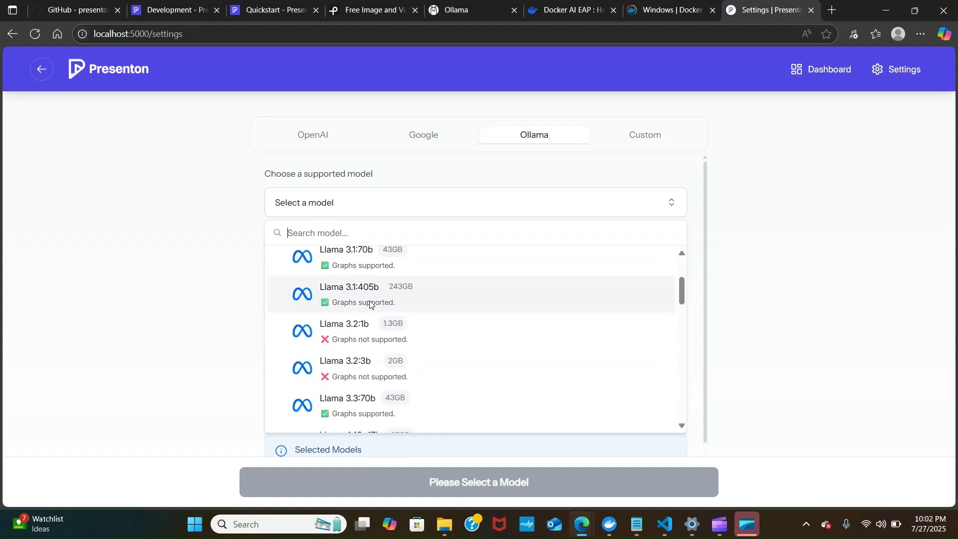
scroll(369, 301, "up", 3)
scroll(369, 301, "down", 2)
scroll(370, 301, "up", 2)
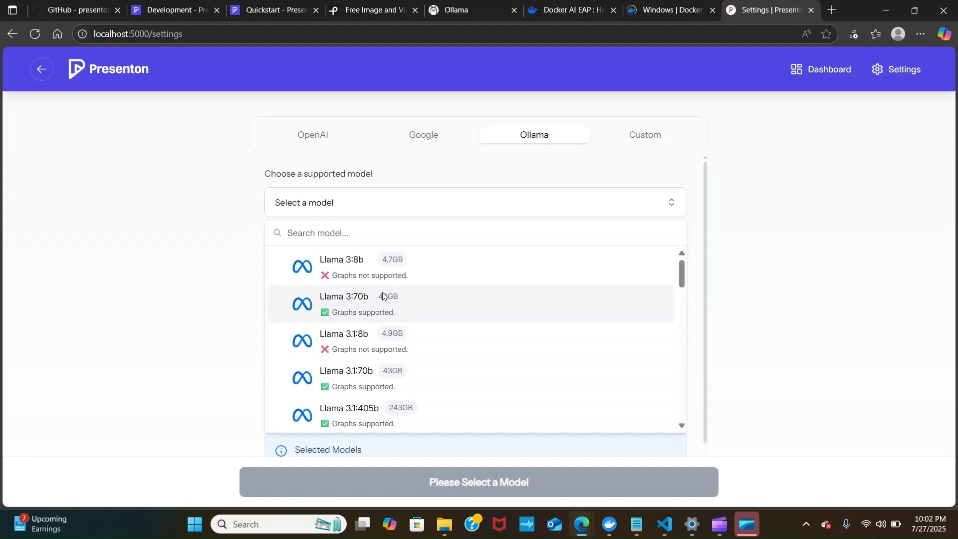
- Select Llama 3:8b as the Ollama model for text generation
scroll(373, 346, "down", 2)
scroll(373, 346, "down", 5)
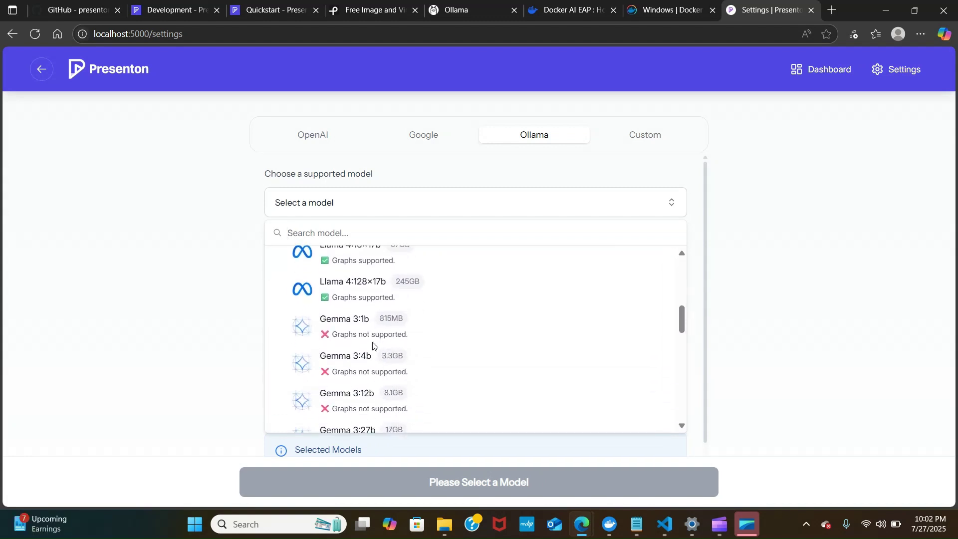
scroll(373, 345, "down", 3)
scroll(373, 344, "up", 6)
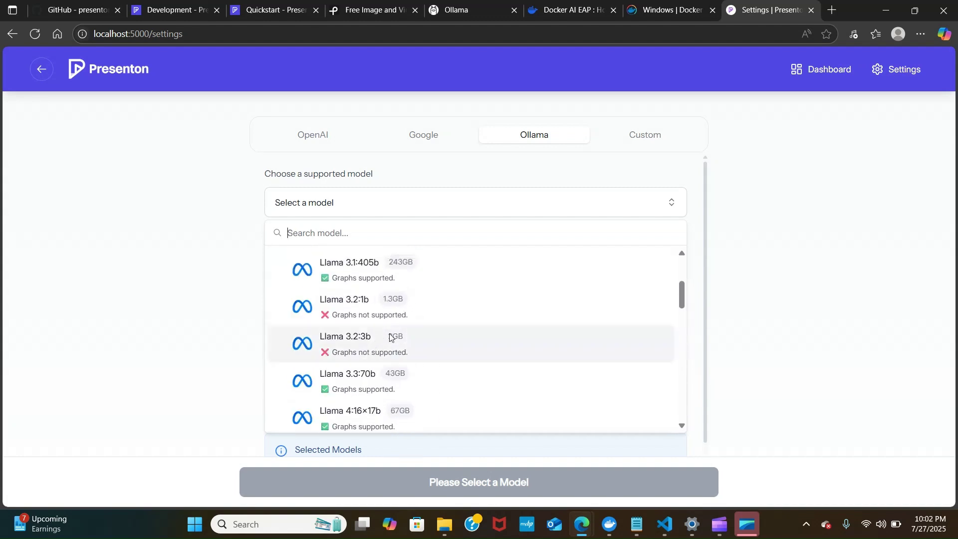
scroll(390, 338, "up", 3)
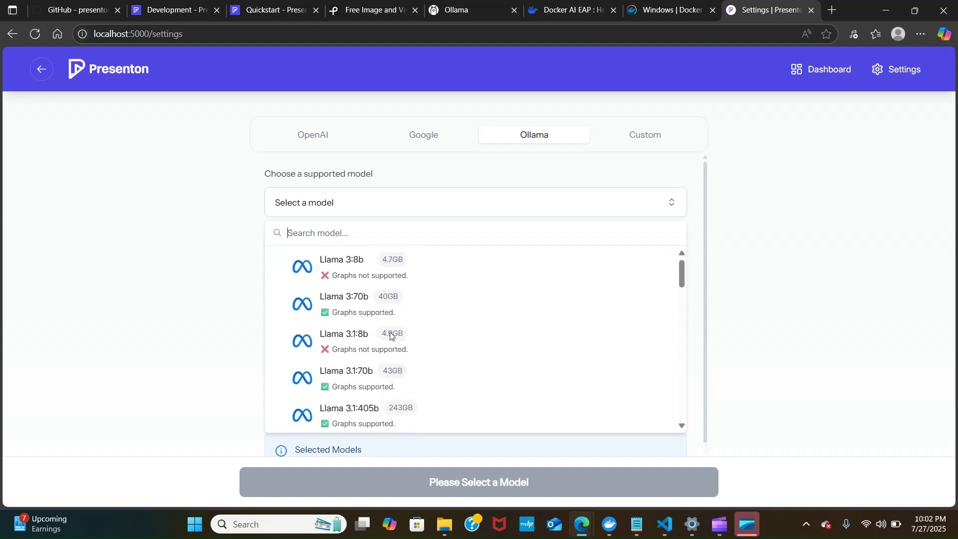
left_click(368, 269)
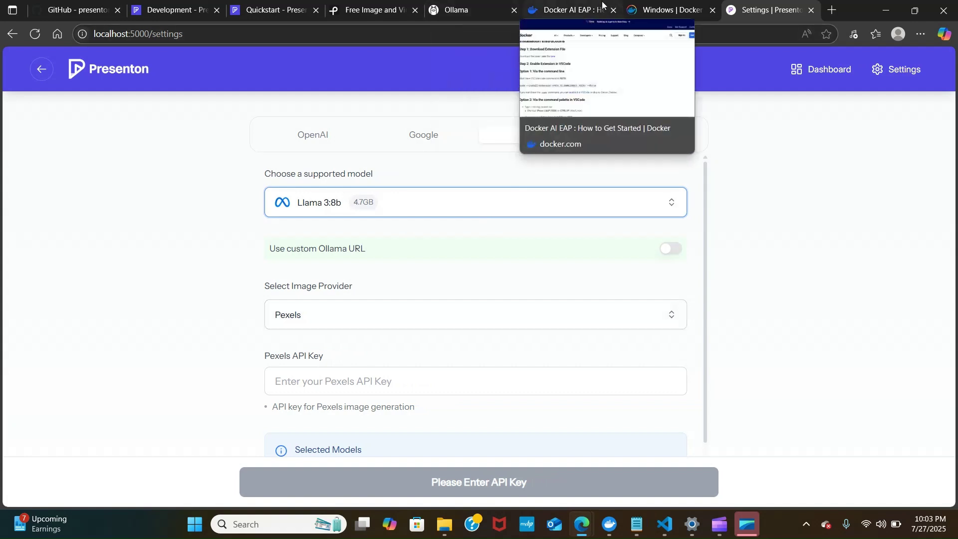
- View the Pexels API page that offers an API key, and return to Presenton's settings to check the Pexels key field and selected models
left_click(372, 10)
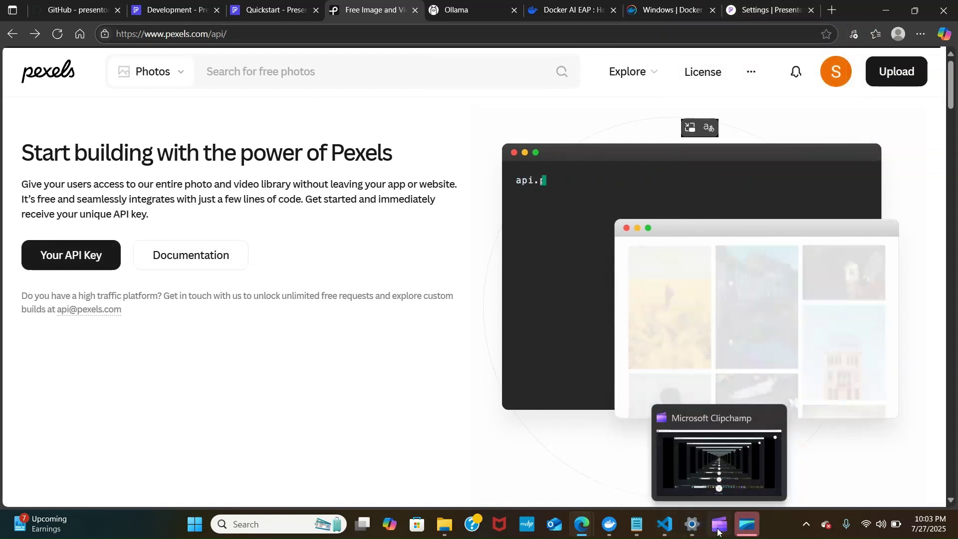
mouse_move(671, 532)
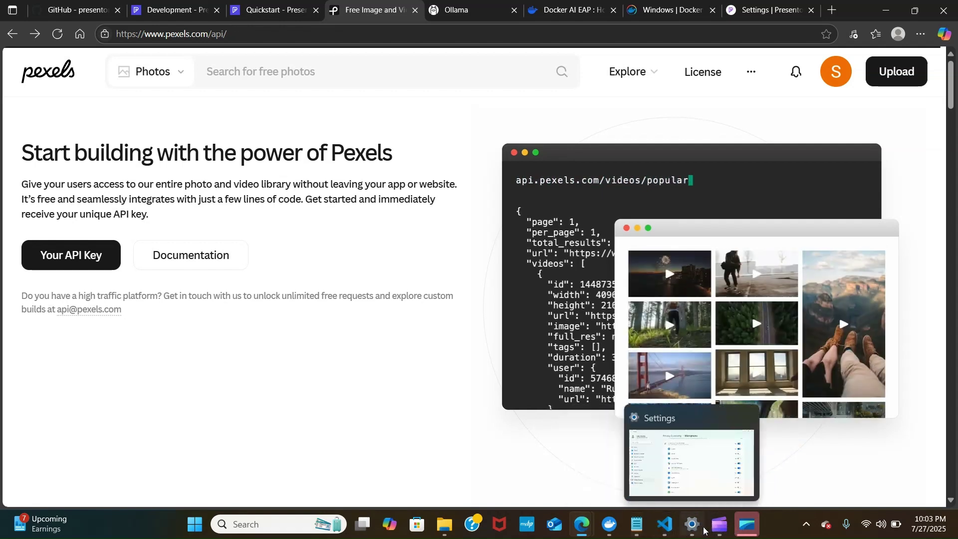
left_click(744, 530)
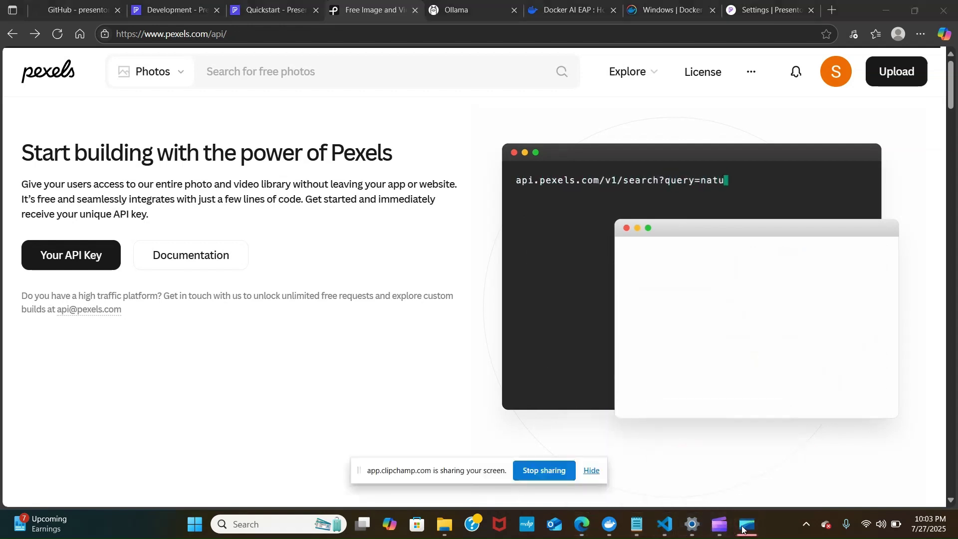
left_click(599, 477)
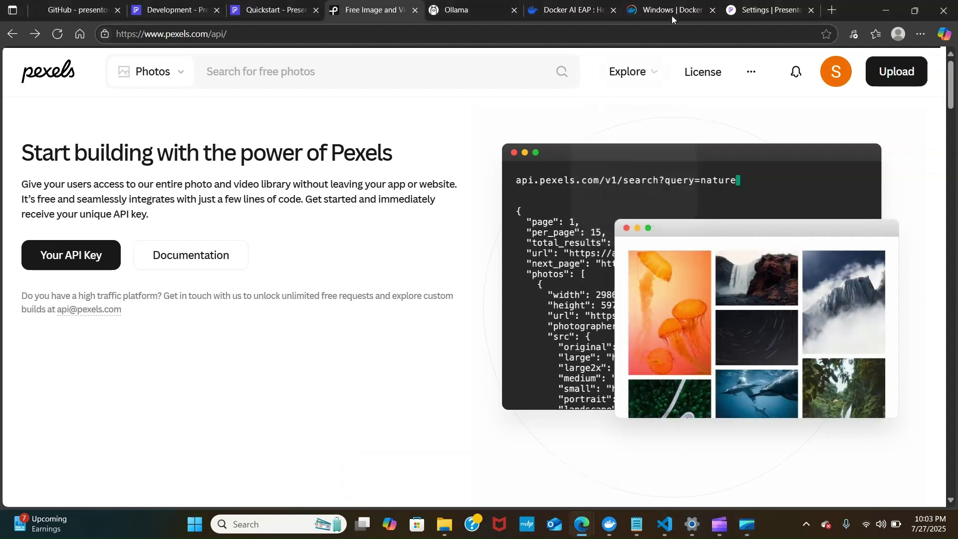
left_click(766, 10)
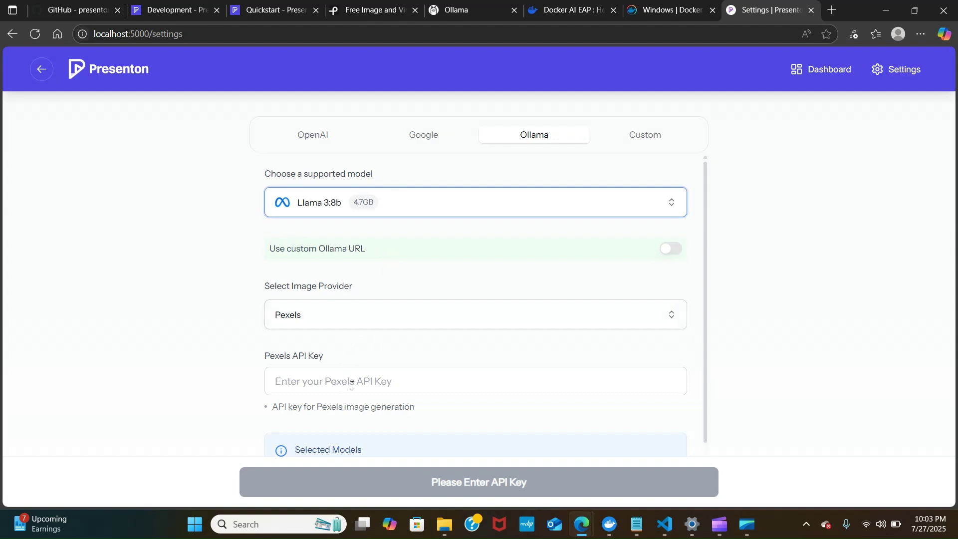
scroll(351, 383, "down", 1)
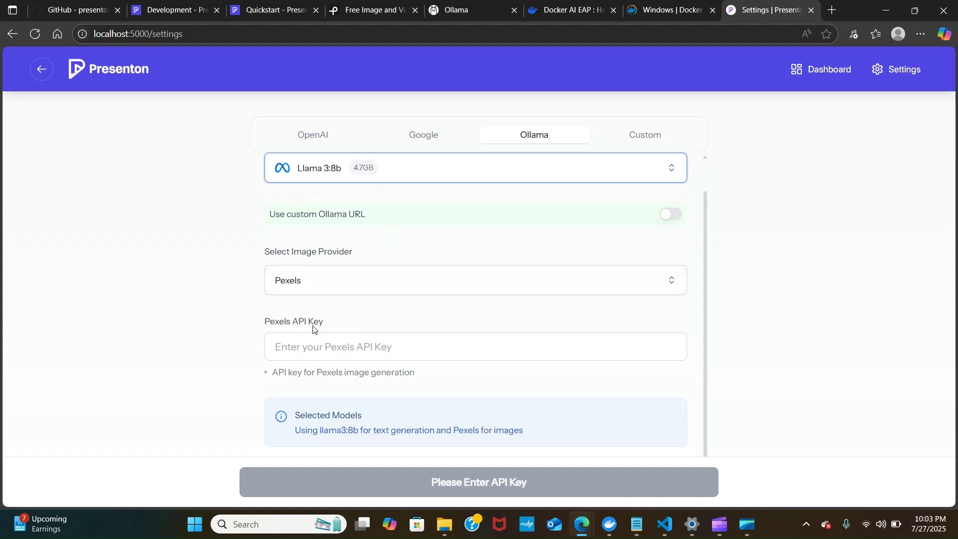
- Look through the available image providers for the Ollama setup, keeping Pexels selected
left_click(320, 345)
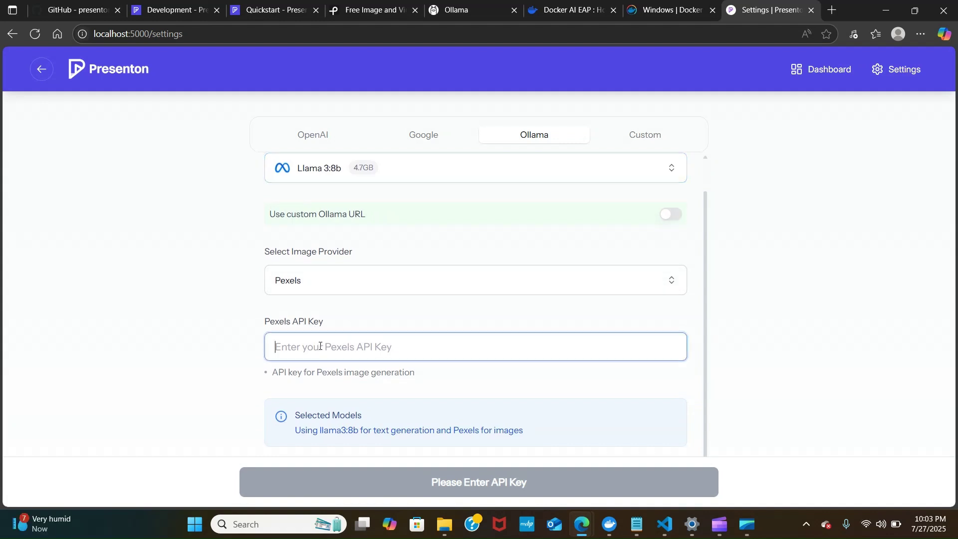
left_click(204, 359)
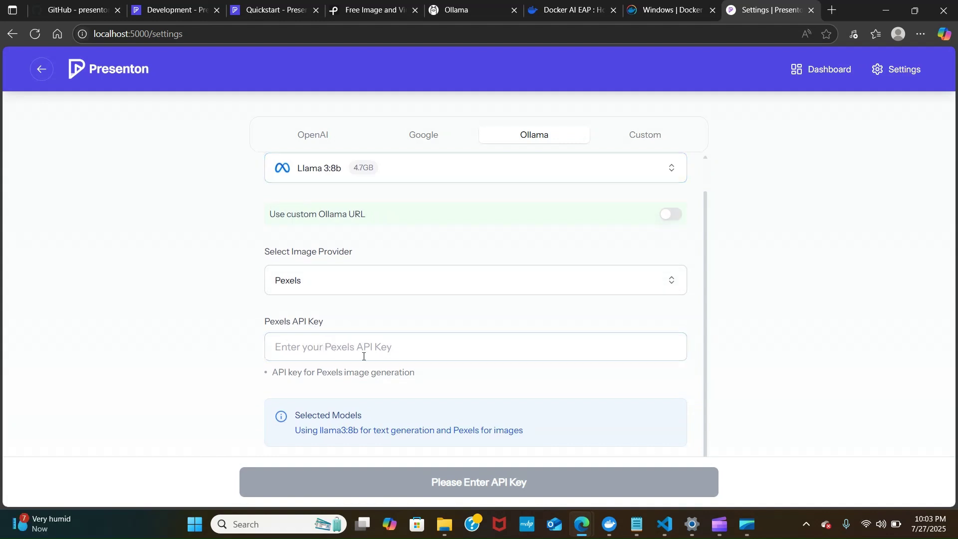
left_click(645, 283)
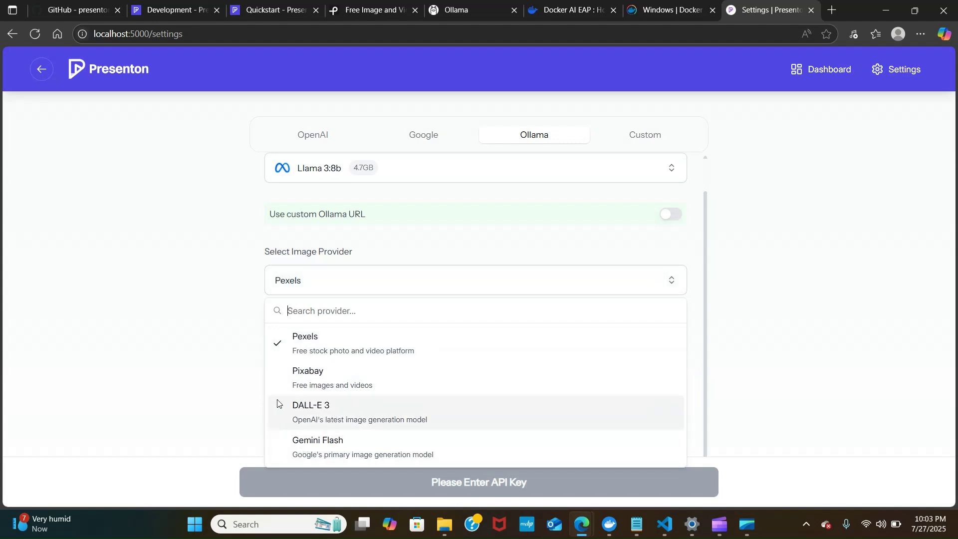
left_click(217, 369)
- Paste the Pexels API key into its field and submit the Ollama configuration
left_click(327, 350)
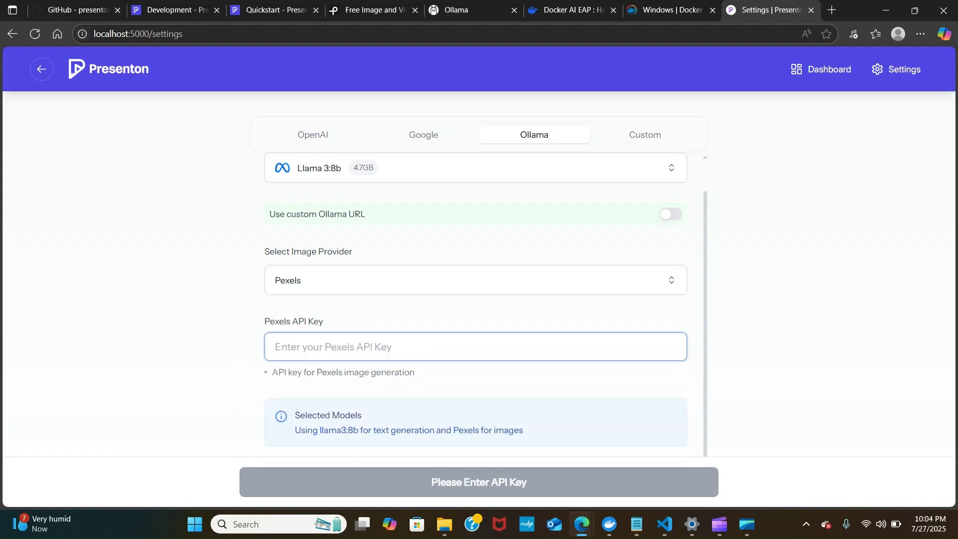
key("ctrl+v")
key("Return")
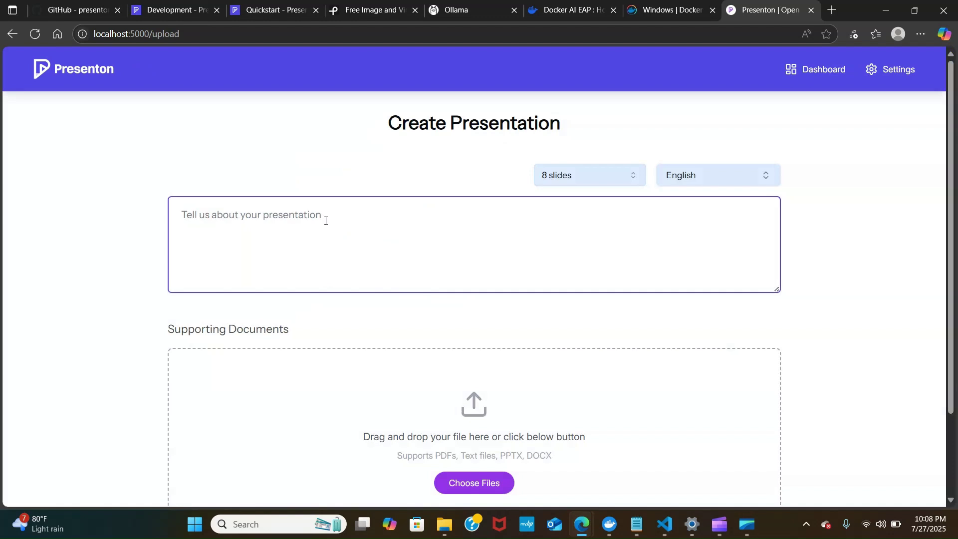
- Enter "How to pass any job interview" as the description of the new presentation
left_click(333, 209)
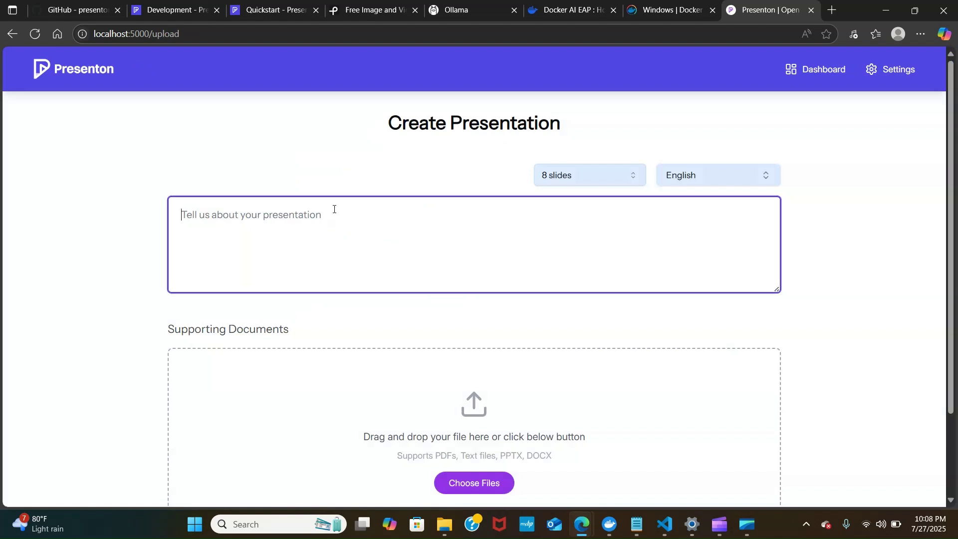
type("HO")
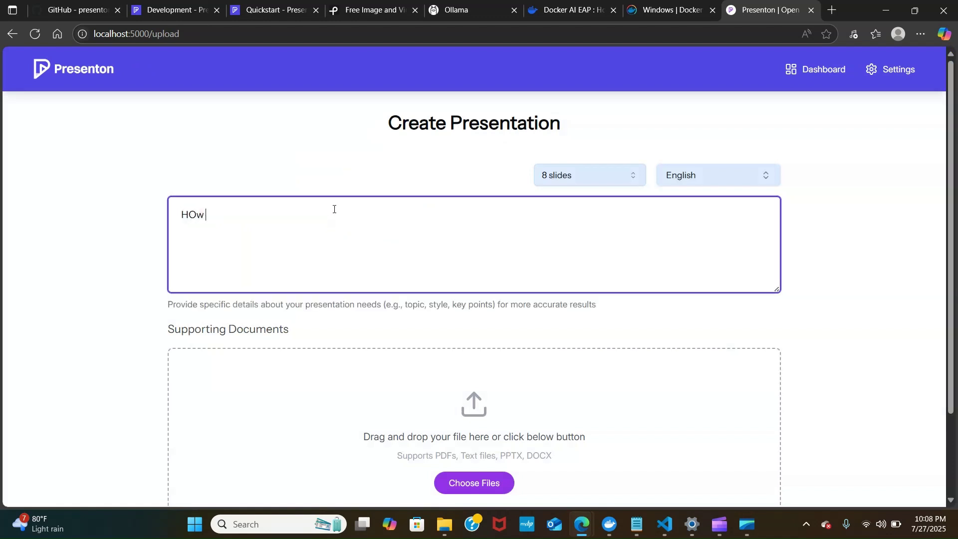
key("BackSpace")
type("ow to pass any jogb interview")
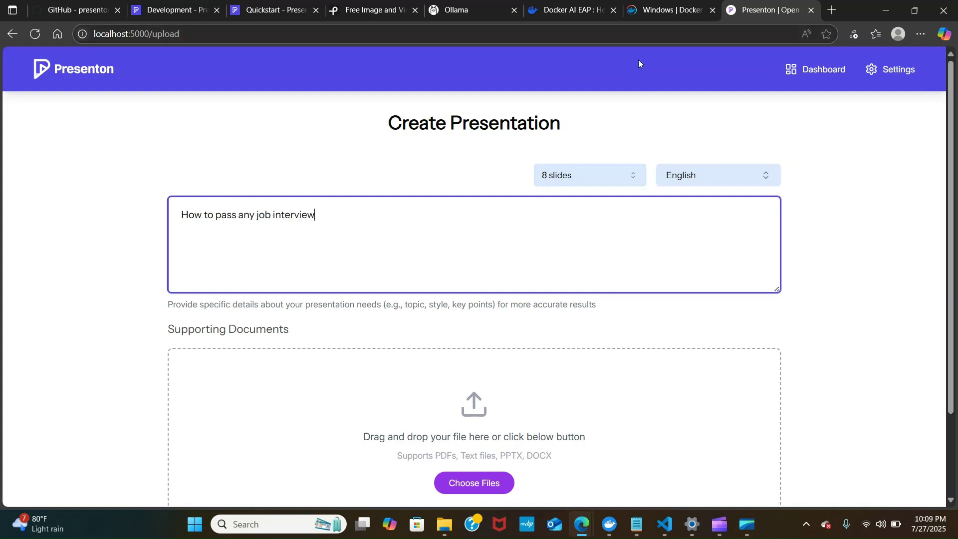
- Set the presentation length to 5 slides and proceed to generate the outline without supporting documents
left_click(619, 179)
left_click(580, 202)
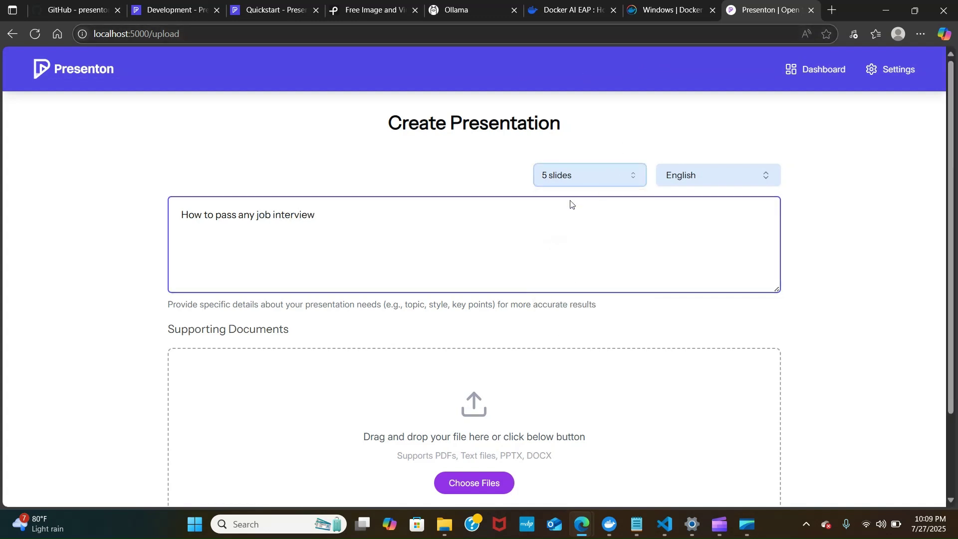
scroll(205, 254, "down", 2)
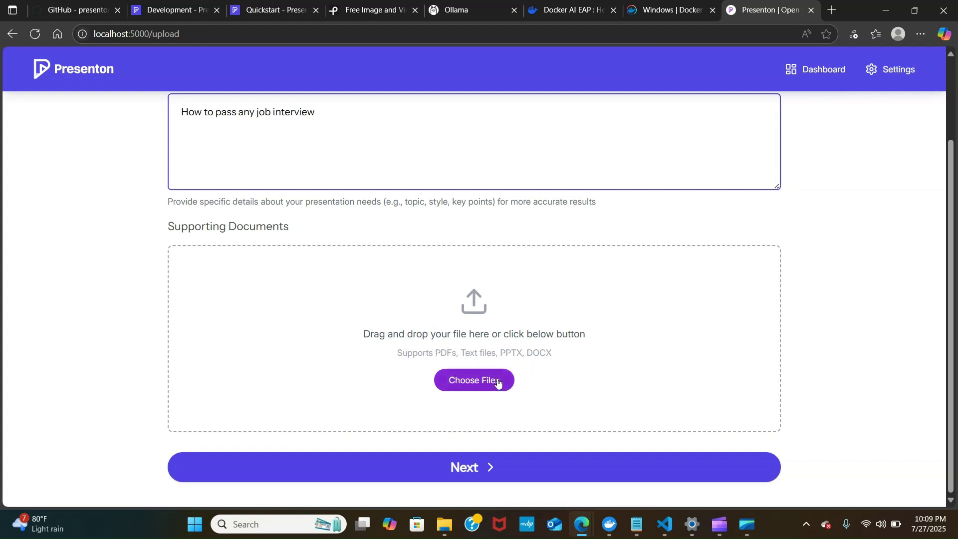
left_click(474, 473)
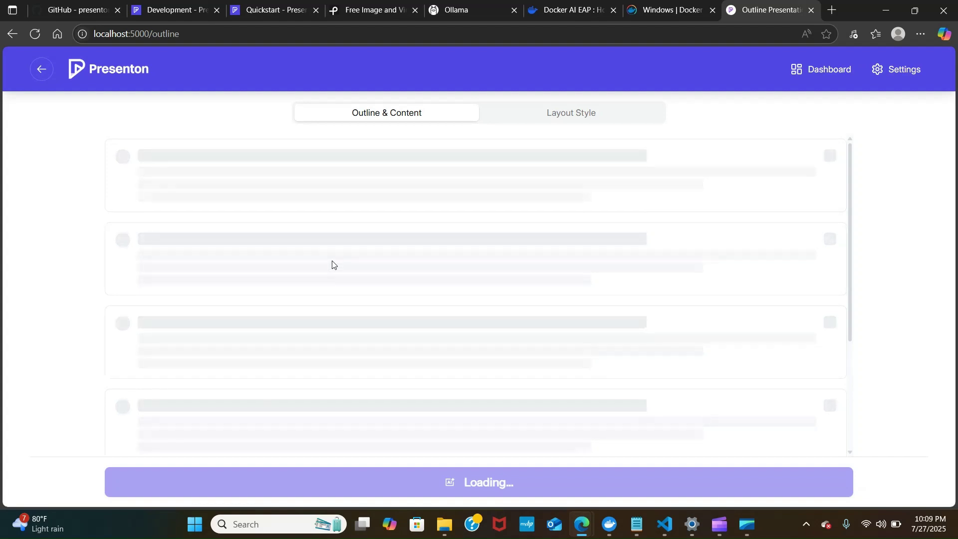
- Review the generated job-interview outline from the first slide to the last
scroll(483, 327, "down", 4)
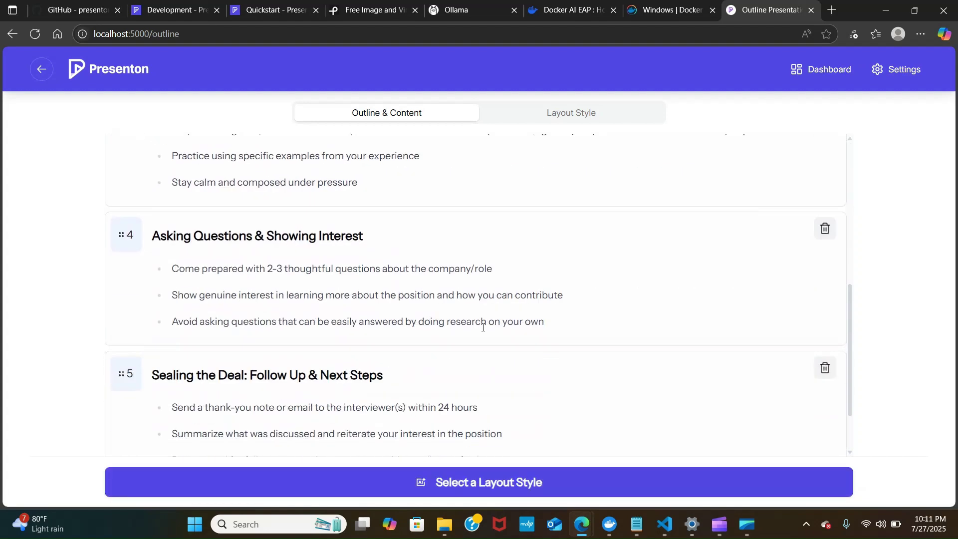
scroll(483, 327, "up", 5)
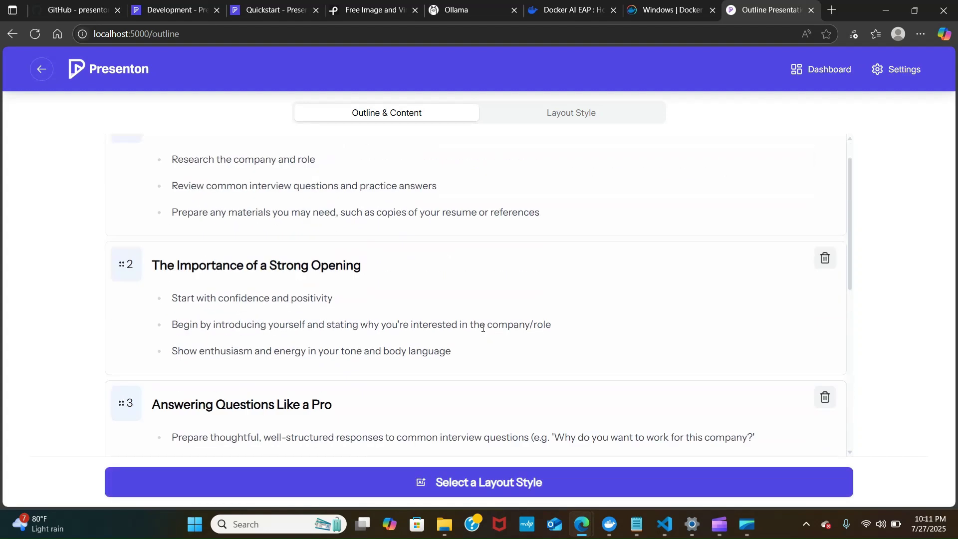
scroll(483, 328, "up", 1)
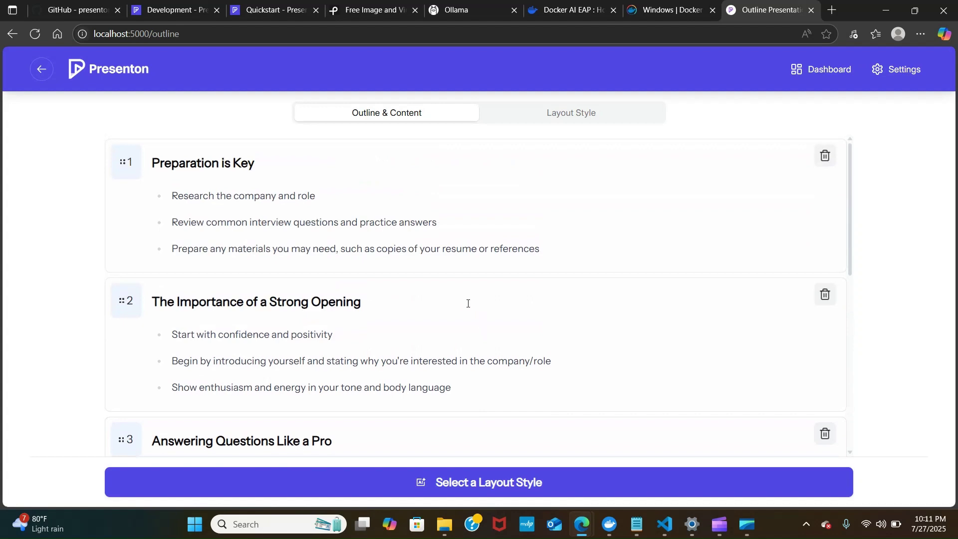
scroll(346, 286, "down", 5)
scroll(329, 276, "up", 3)
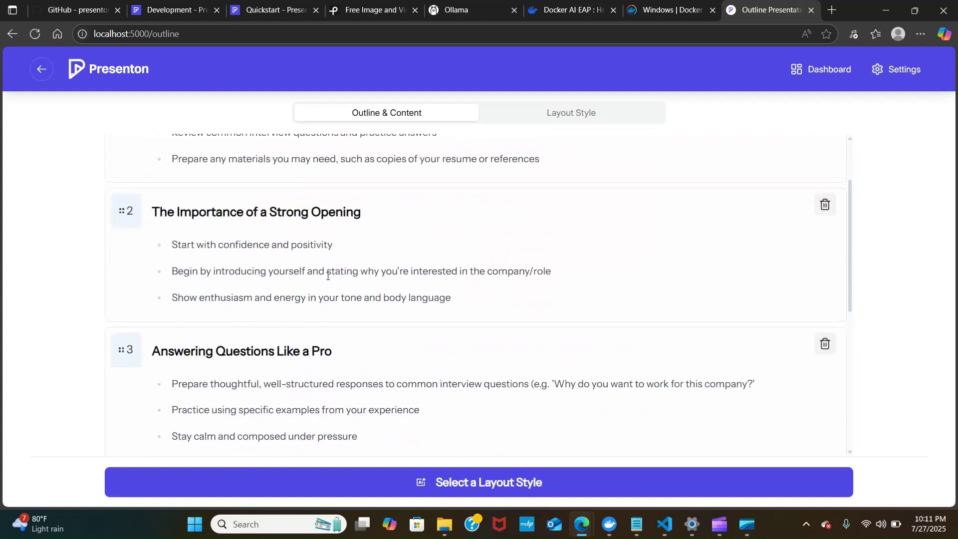
scroll(328, 276, "down", 7)
- Go to the layout styles and generate the presentation with the Classic layout
left_click(504, 496)
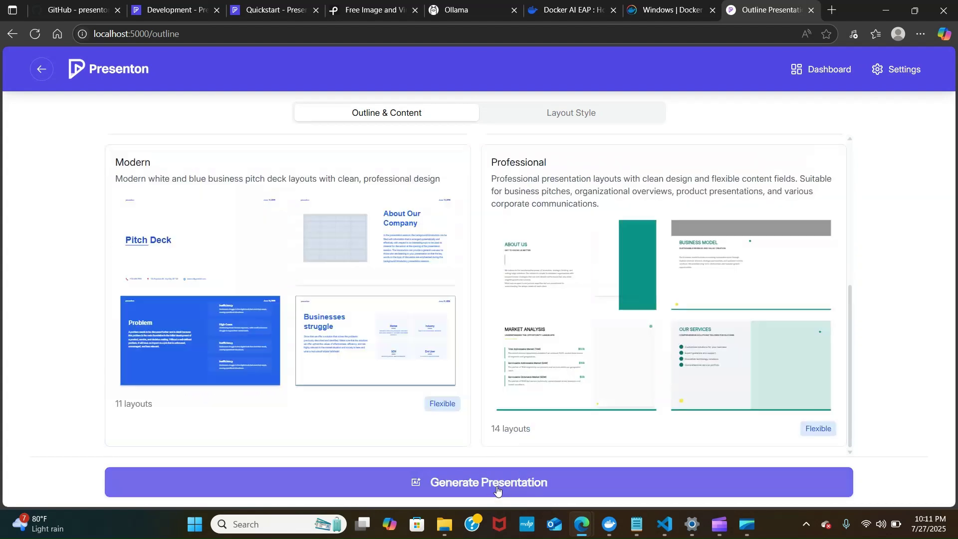
scroll(310, 255, "up", 1)
scroll(309, 255, "up", 5)
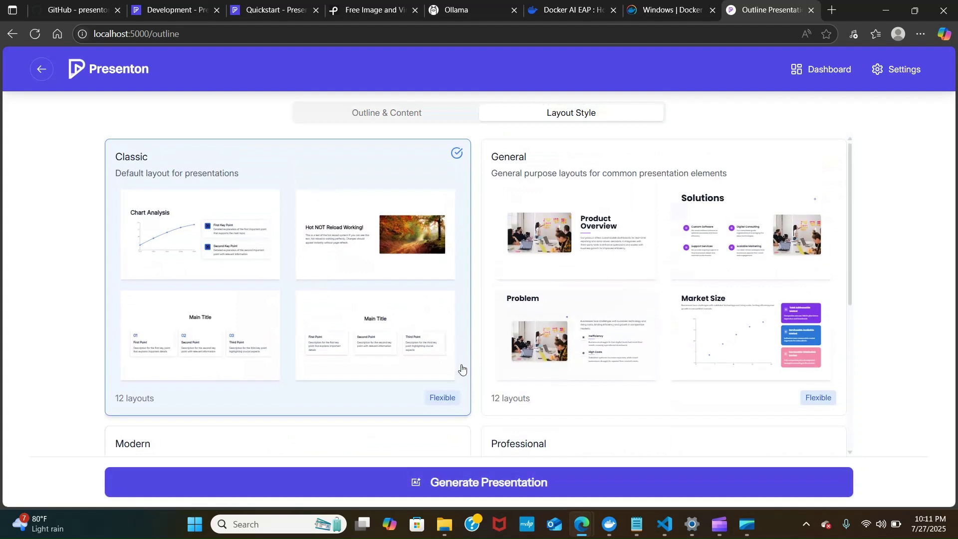
left_click(486, 482)
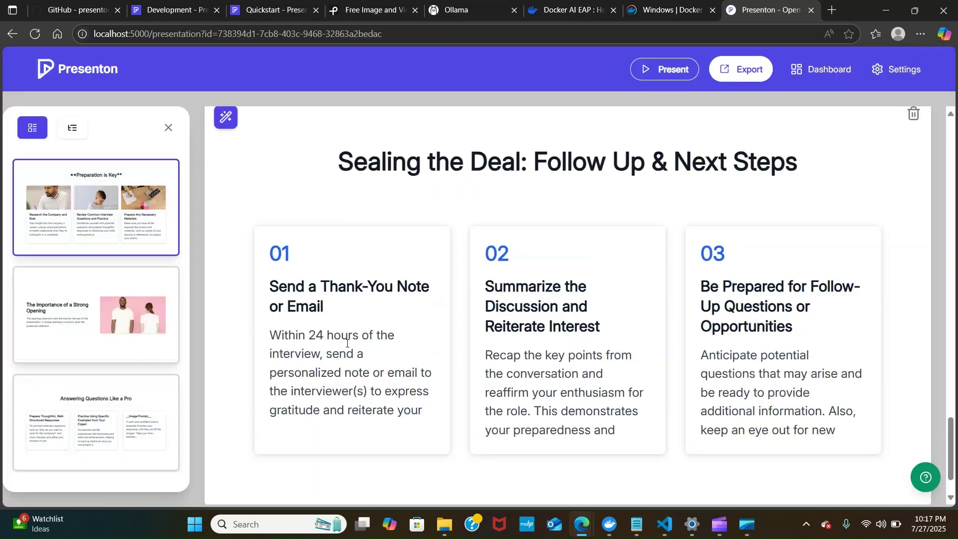
- Return to the first slide, "Preparation is Key", and examine its images and text along with the slide thumbnails
scroll(385, 337, "up", 15)
scroll(381, 332, "up", 10)
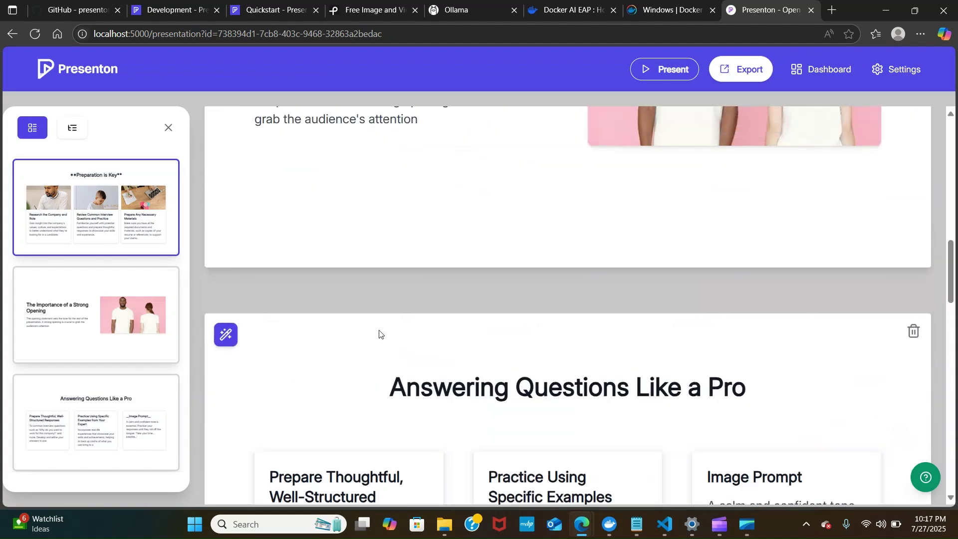
scroll(378, 330, "up", 8)
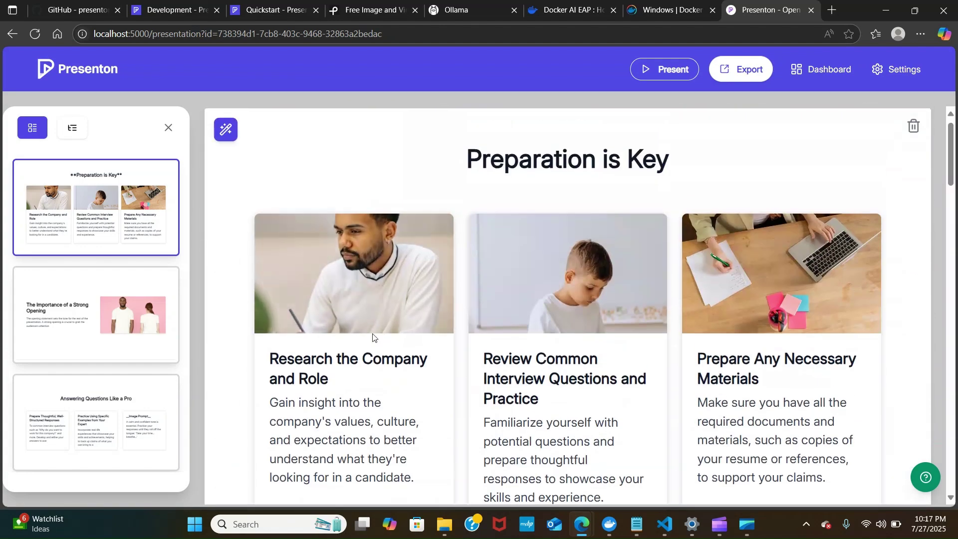
scroll(373, 338, "up", 1)
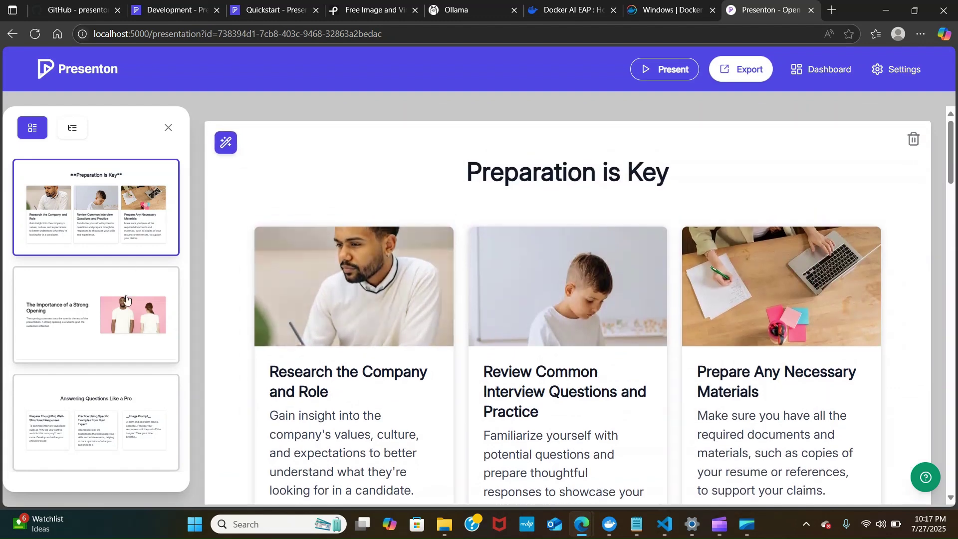
scroll(125, 300, "down", 4)
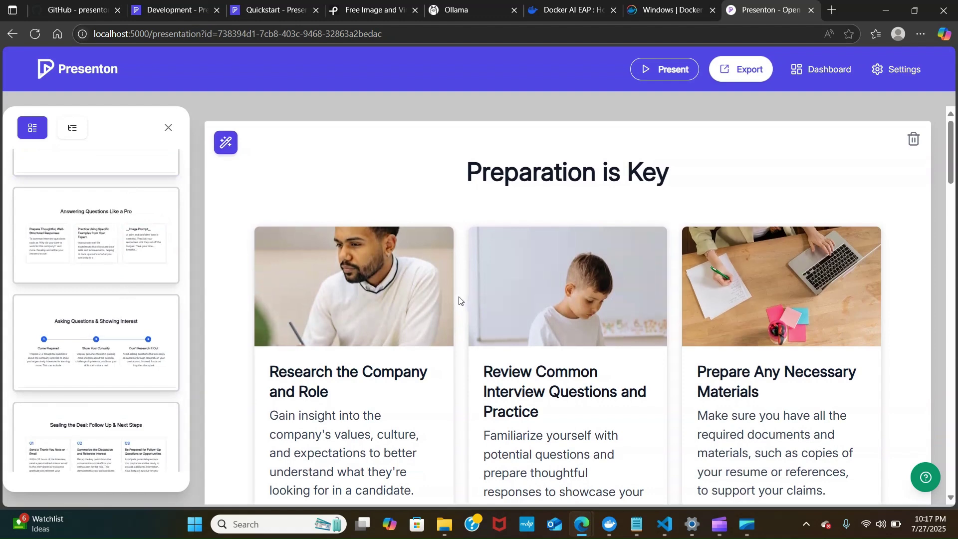
scroll(457, 299, "down", 3)
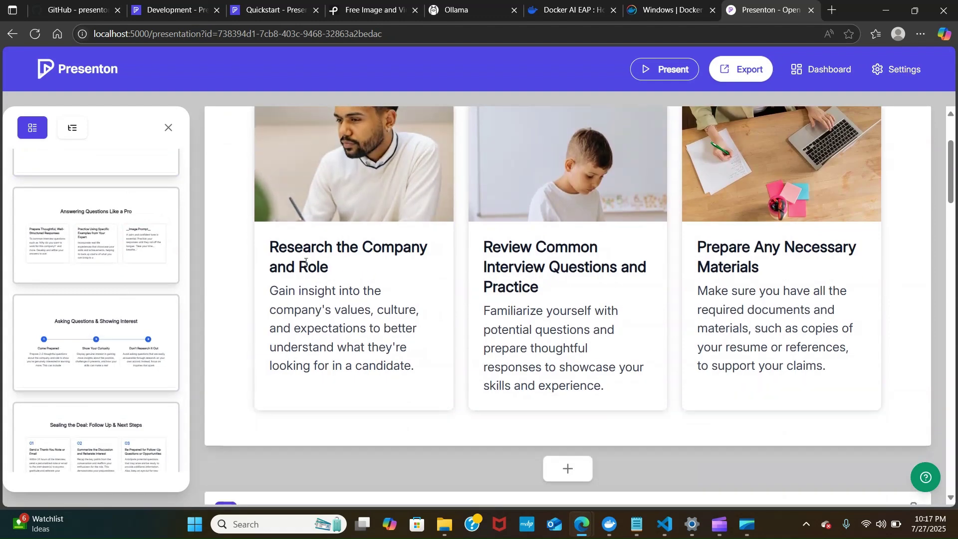
scroll(296, 258, "up", 3)
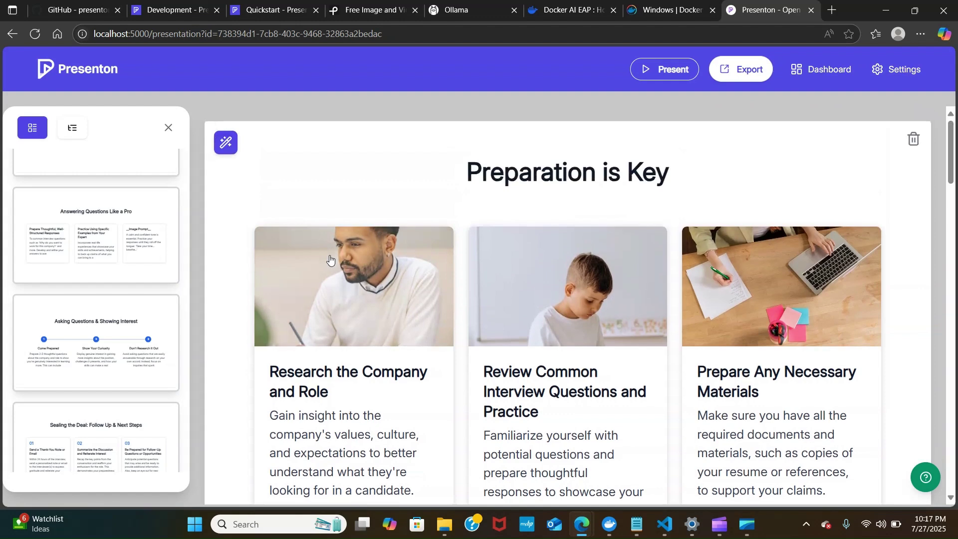
scroll(374, 262, "down", 1)
scroll(419, 258, "up", 1)
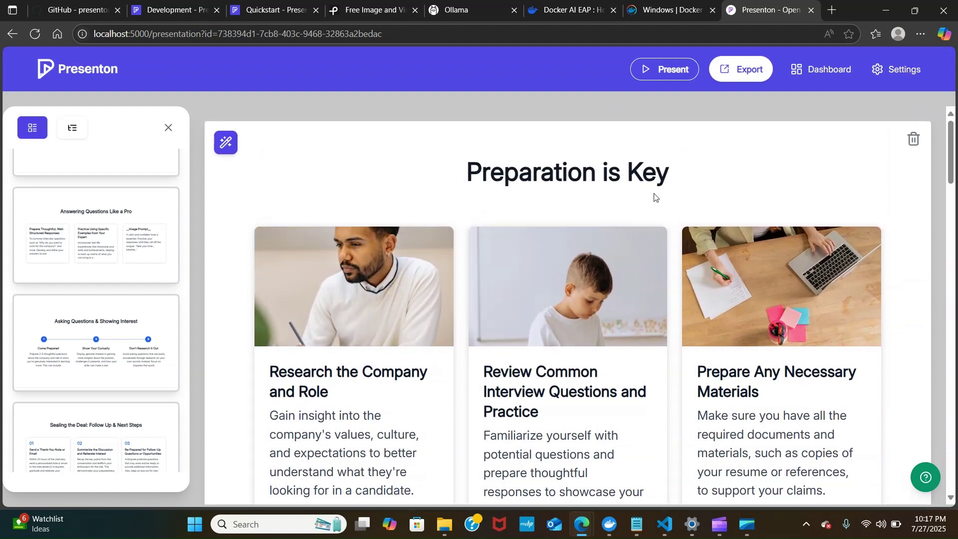
scroll(373, 323, "down", 2)
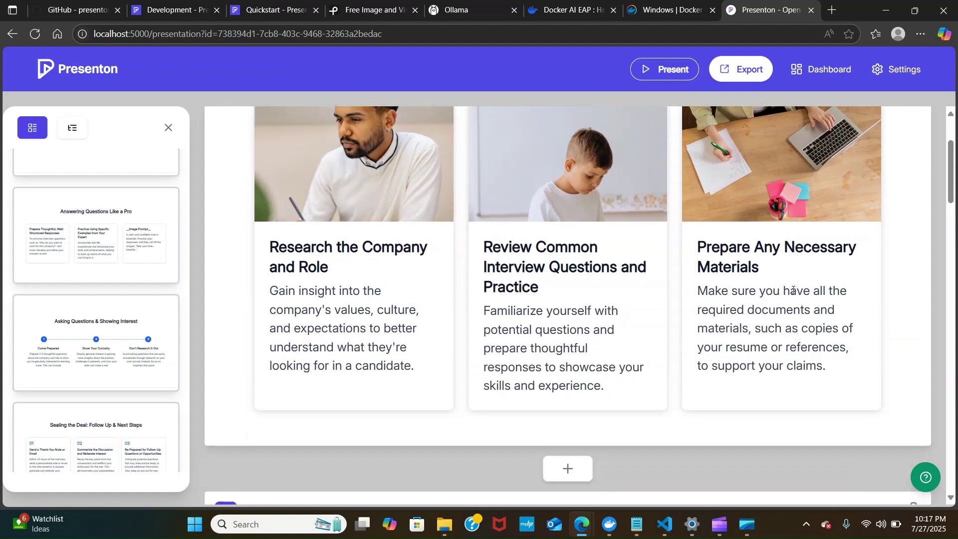
- Examine the content of the "The Importance of a Strong Opening" and "Answering Questions Like a Pro" slides
scroll(627, 277, "down", 6)
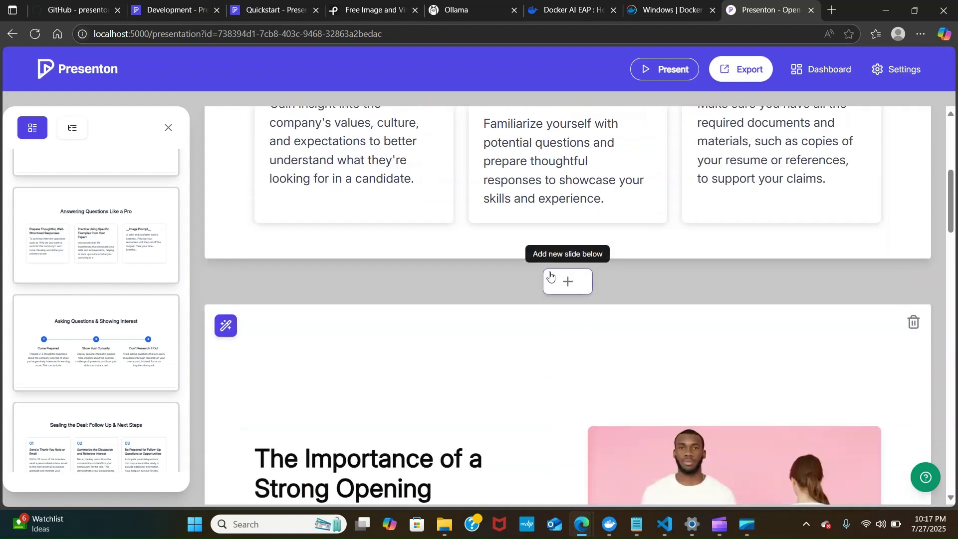
scroll(550, 272, "down", 4)
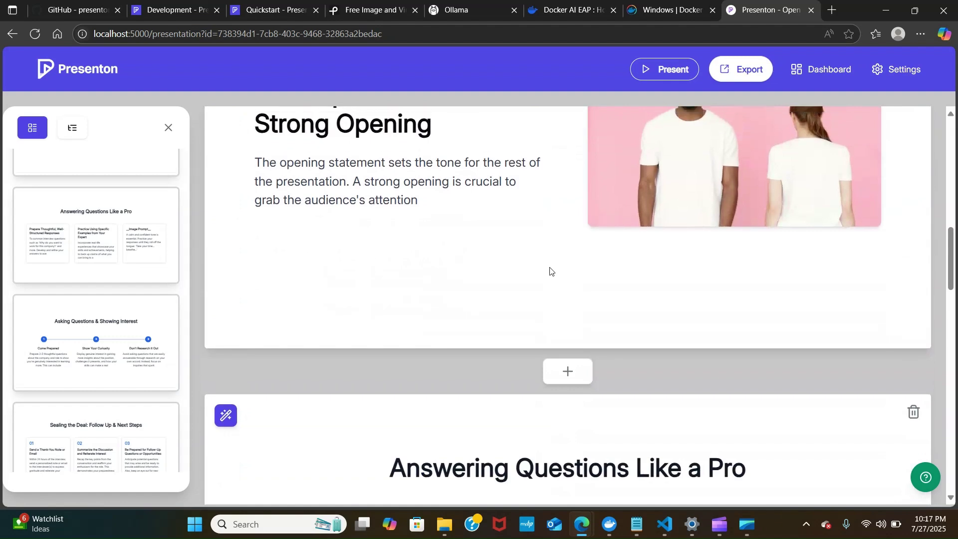
scroll(334, 218, "up", 4)
scroll(391, 252, "down", 1)
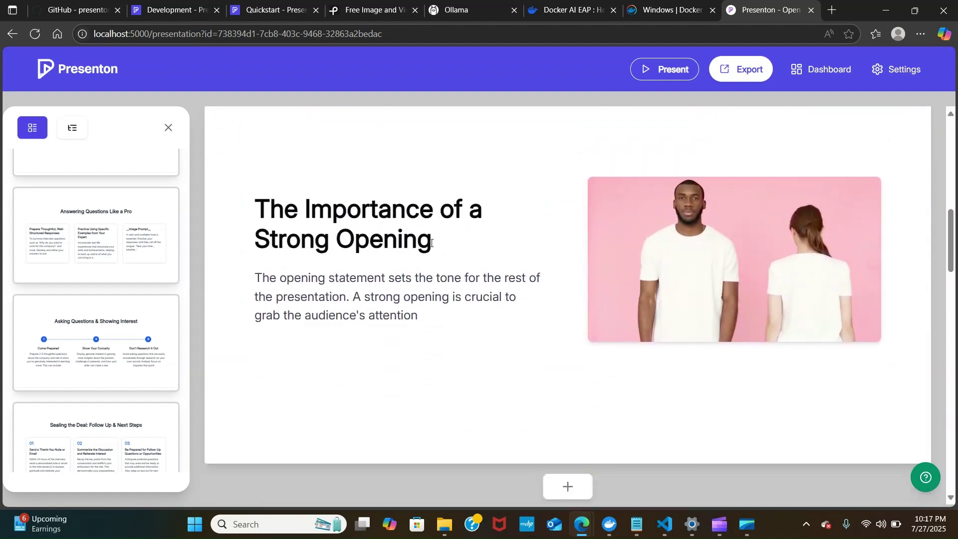
scroll(423, 257, "down", 8)
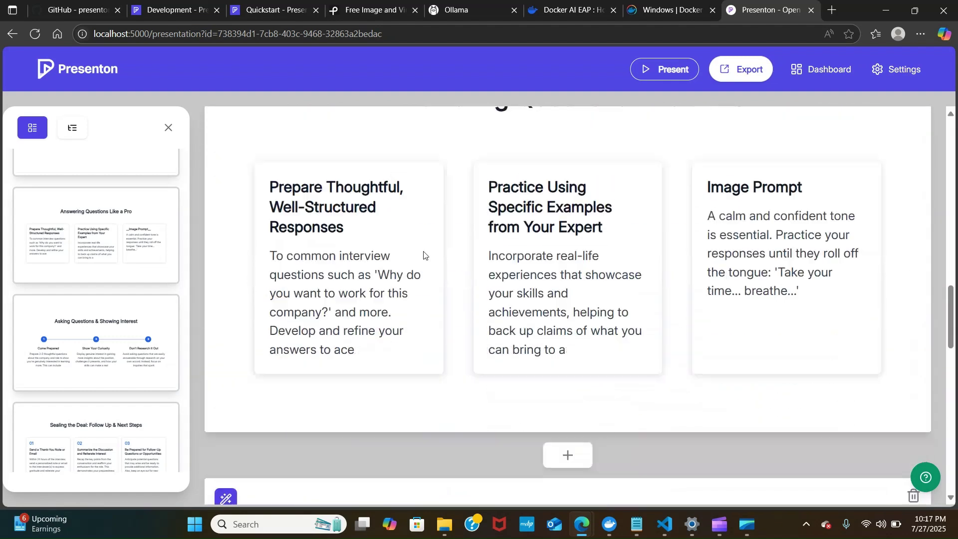
scroll(424, 256, "down", 1)
scroll(424, 251, "up", 2)
scroll(424, 251, "up", 5)
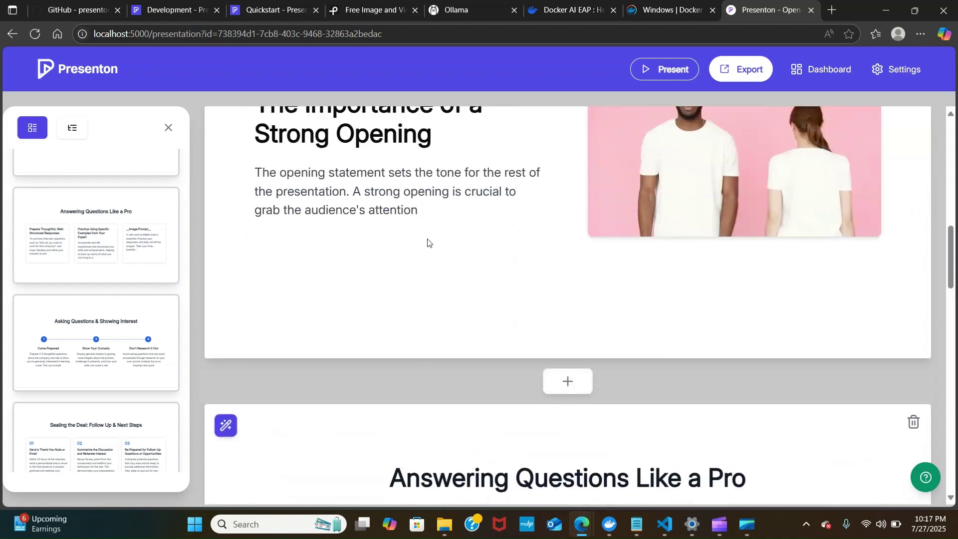
scroll(481, 248, "down", 6)
scroll(320, 215, "up", 3)
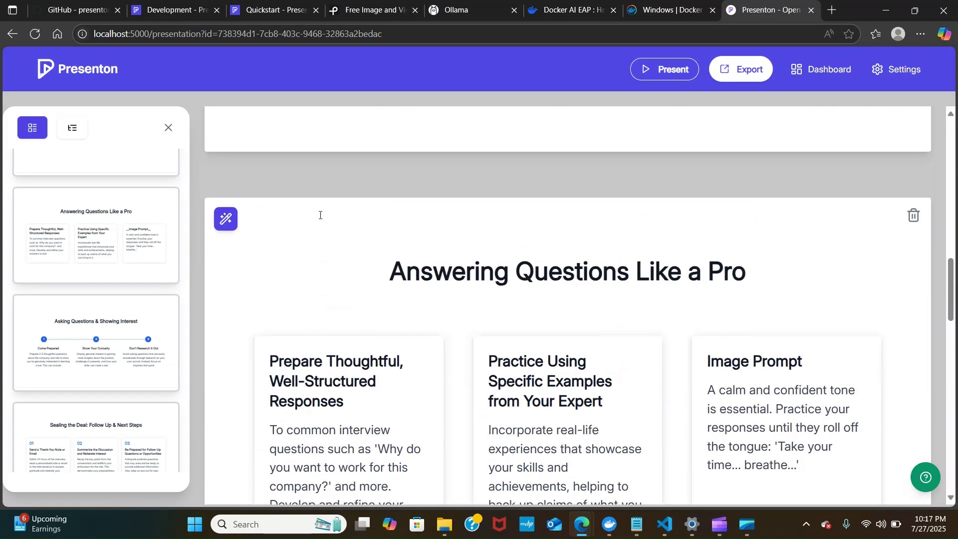
- Examine the "Asking Questions & Showing Interest" and "Sealing the Deal" slides, and bring the thumbnails back to the earlier slides
scroll(652, 271, "down", 14)
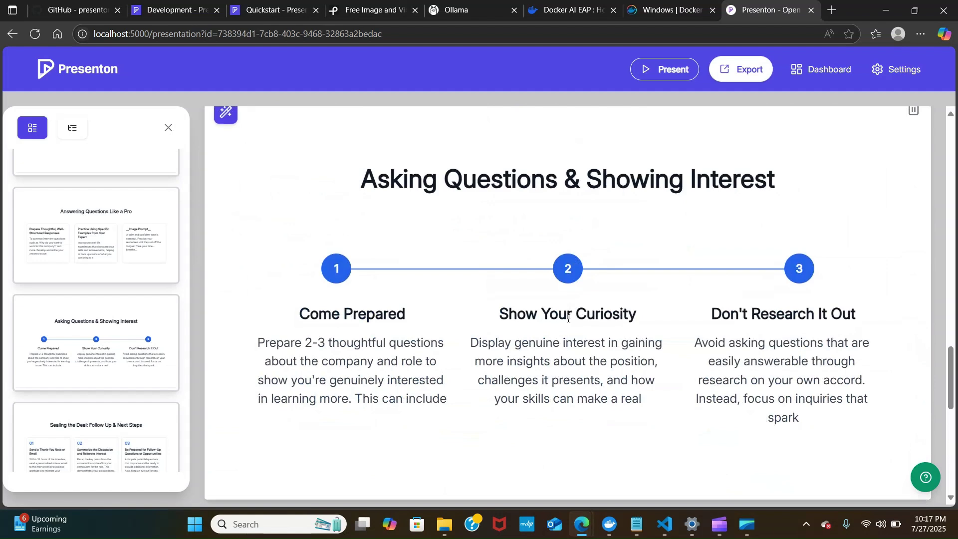
scroll(570, 304, "down", 3)
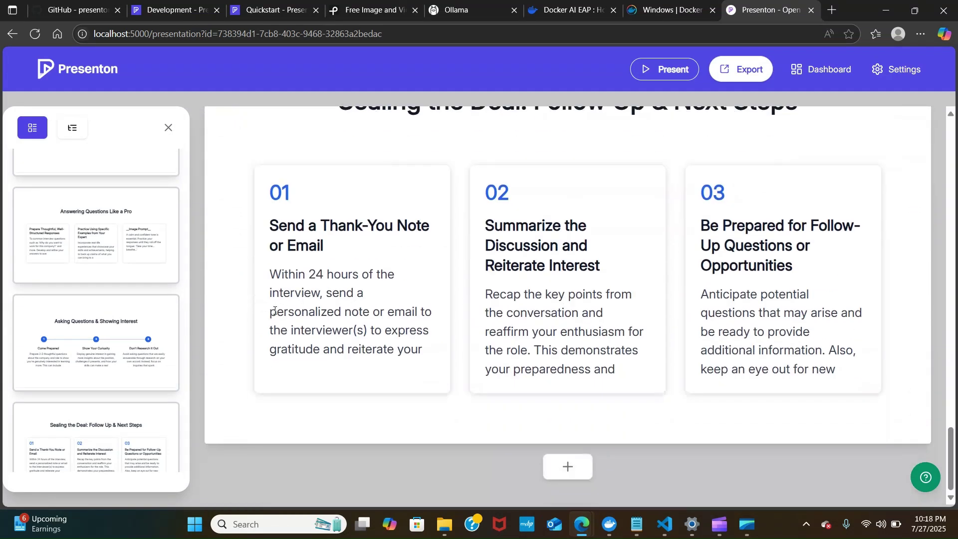
scroll(167, 269, "up", 3)
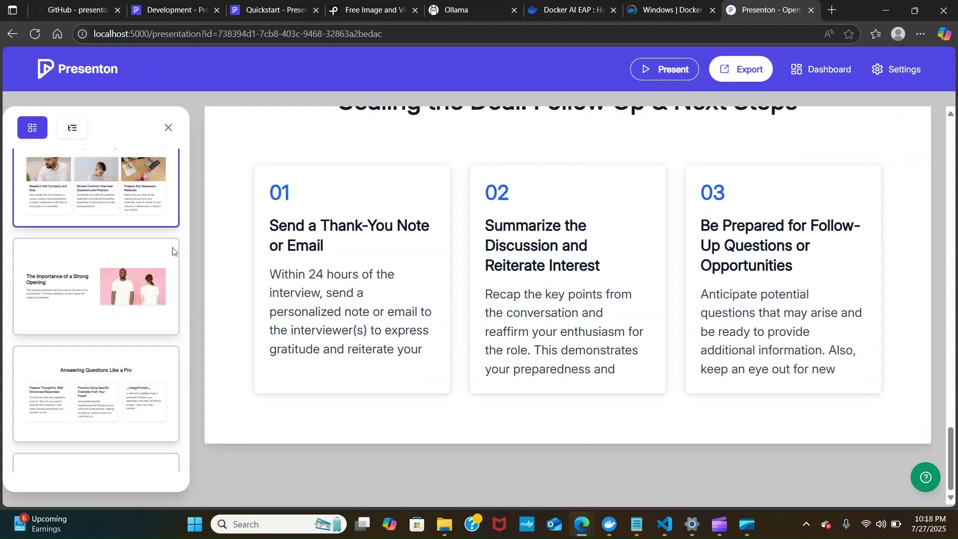
- Review the slides in reverse from "Sealing the Deal" through "Answering Questions Like a Pro" and "The Importance of a Strong Opening" to "Preparation is Key"
scroll(409, 305, "up", 4)
scroll(409, 306, "up", 8)
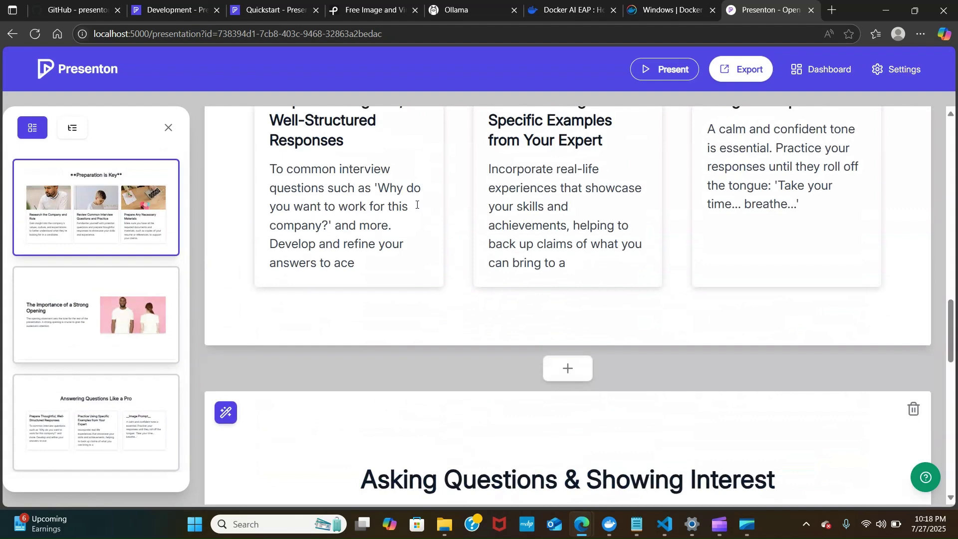
scroll(417, 204, "up", 3)
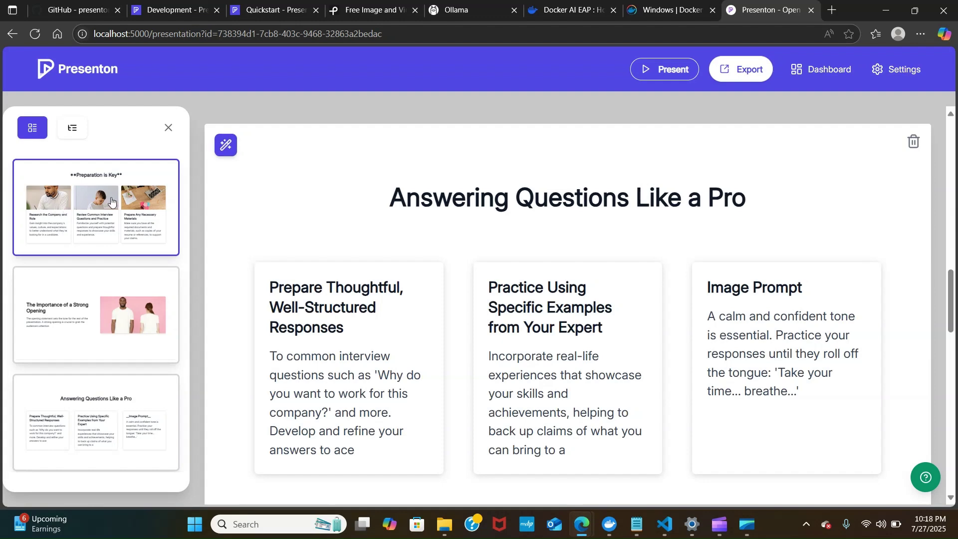
scroll(410, 247, "up", 3)
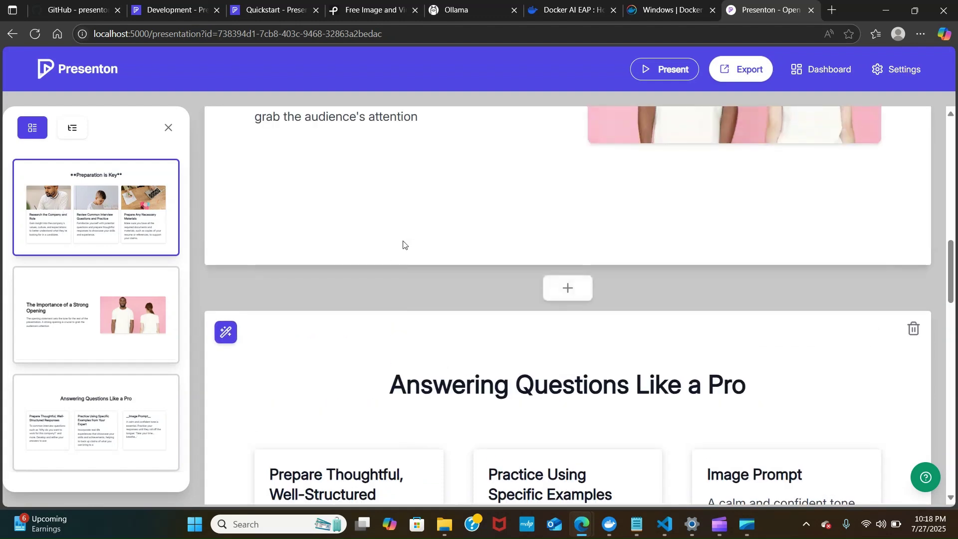
scroll(403, 245, "up", 4)
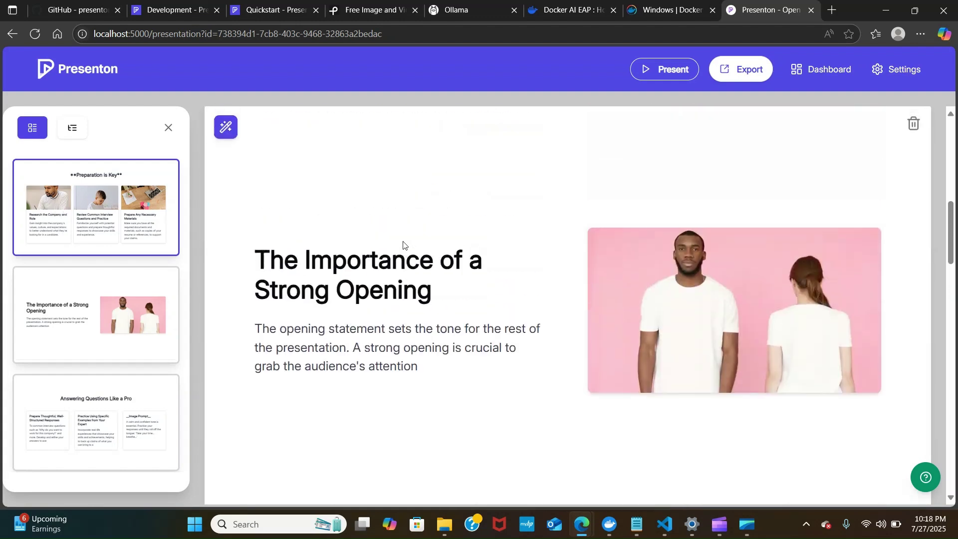
scroll(403, 245, "up", 4)
scroll(402, 245, "up", 4)
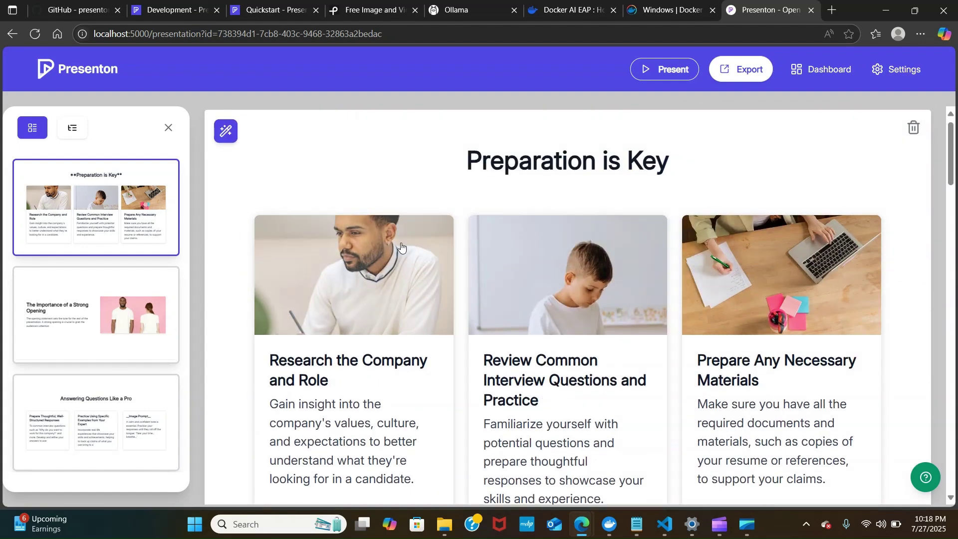
scroll(402, 245, "up", 1)
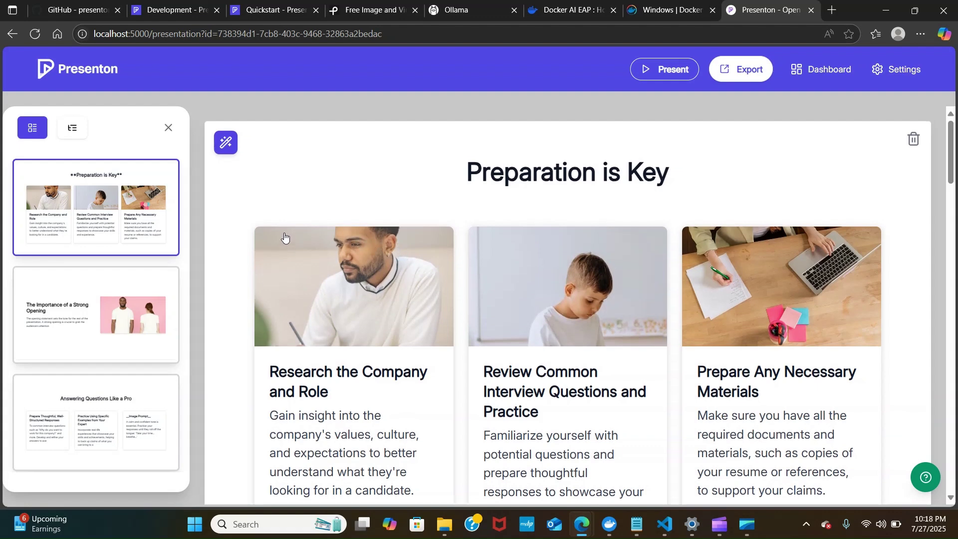
left_click(82, 14)
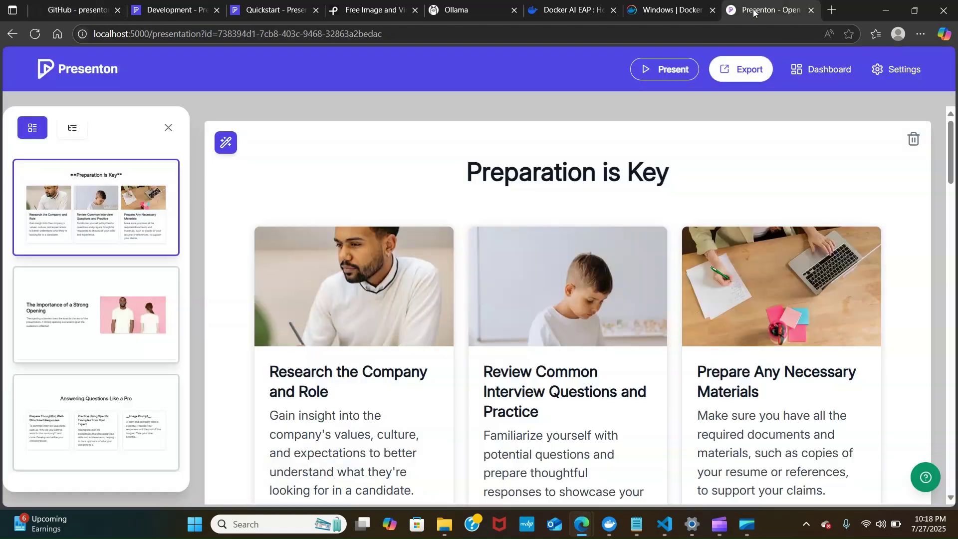
left_click(763, 10)
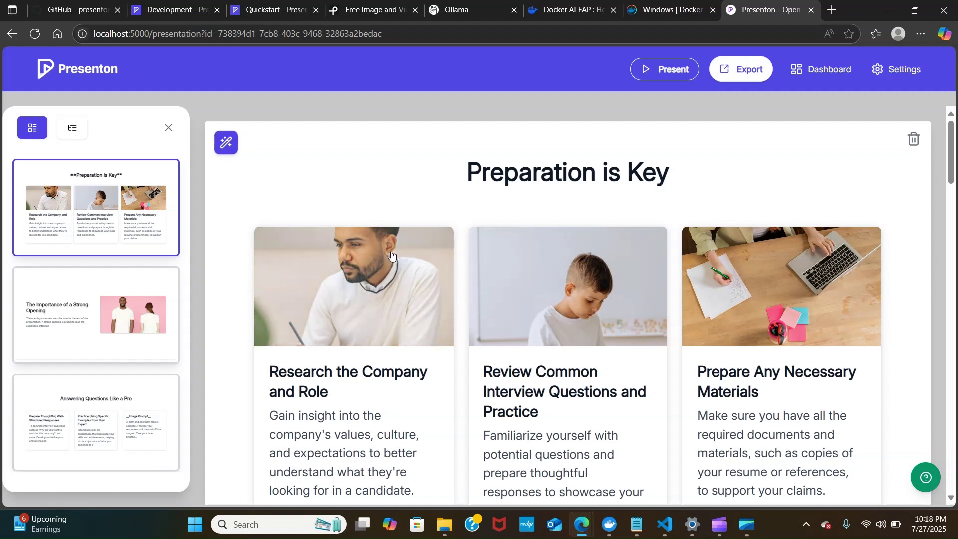